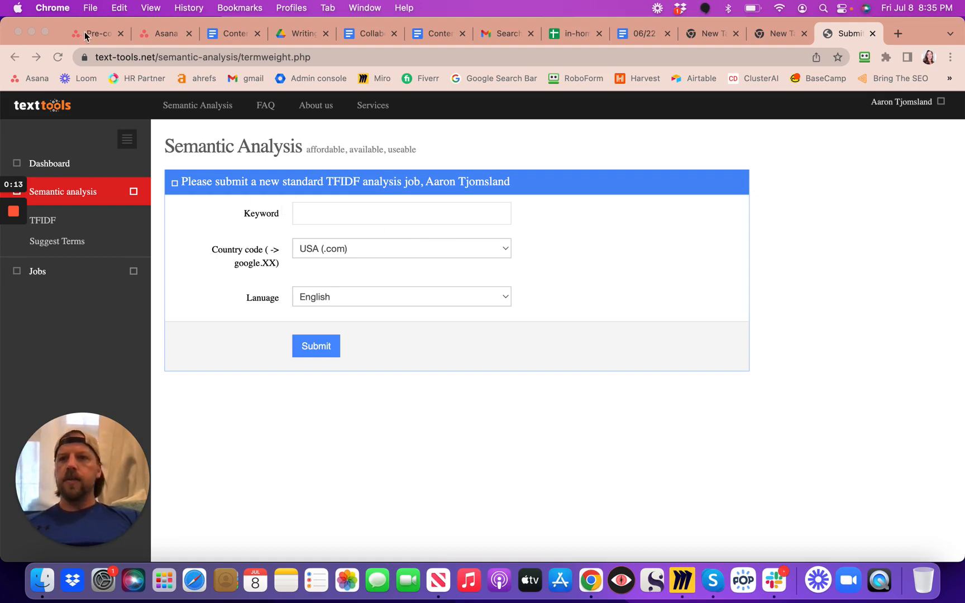
- Open the Pre-content Outline project in Asana and review the task about 15 bolded keywords per row
{"action": "left_click", "coordinate": [155, 34]}
{"action": "left_click", "coordinate": [97, 33]}
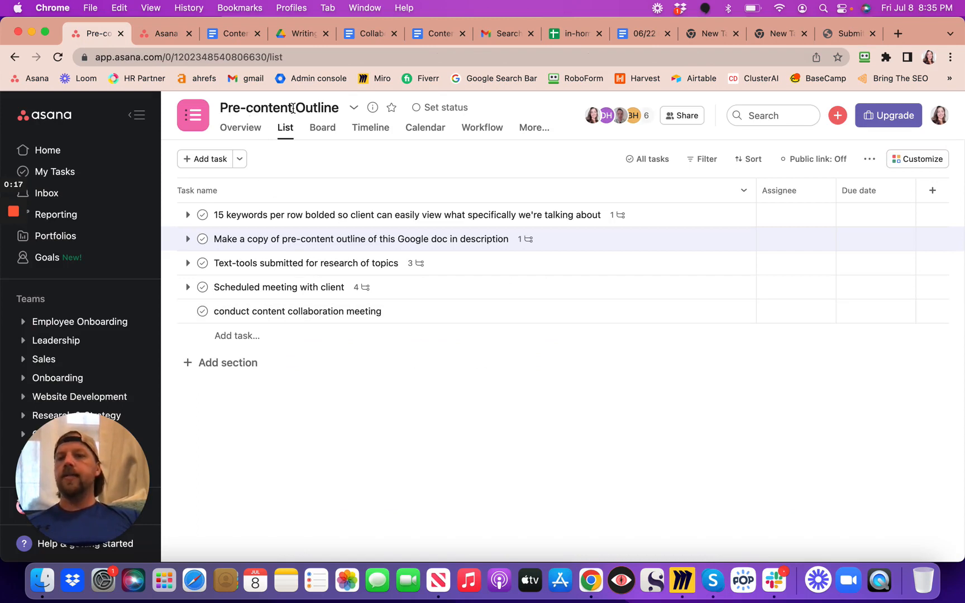
{"action": "left_click", "coordinate": [279, 215]}
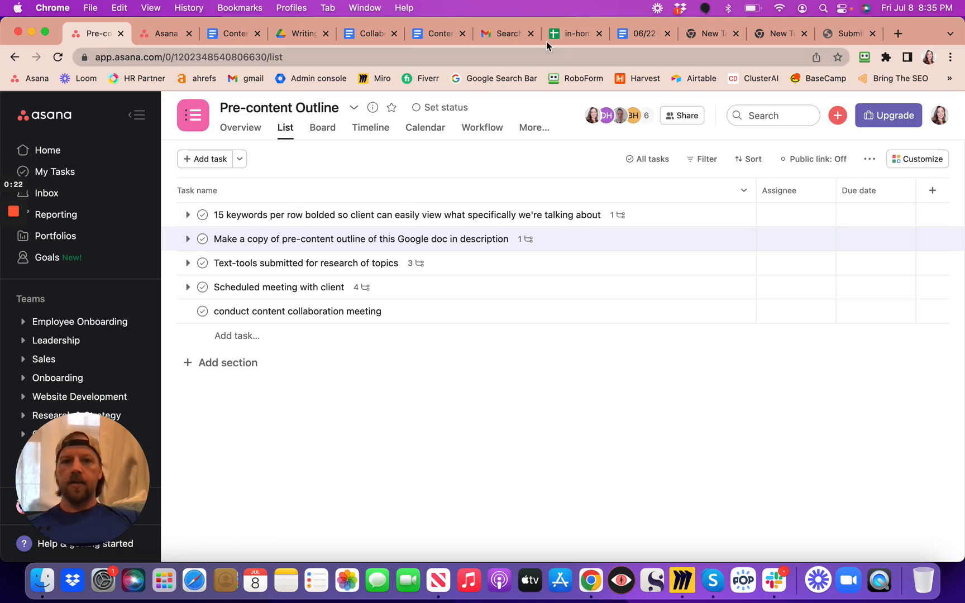
- Switch to the in-home care spreadsheet and examine the "in home care services" keyword and its variations
{"action": "left_click", "coordinate": [573, 35]}
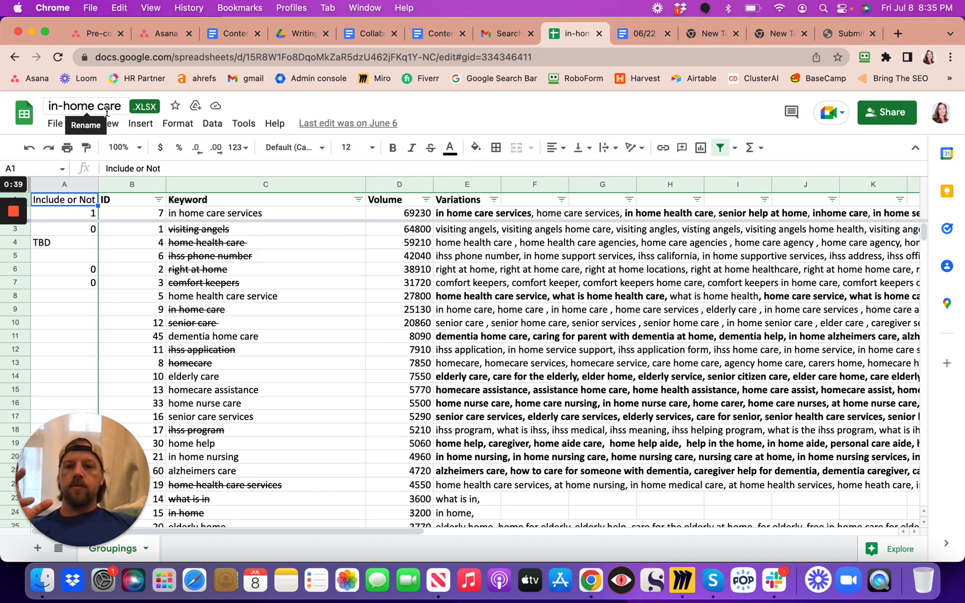
{"action": "left_click", "coordinate": [236, 218]}
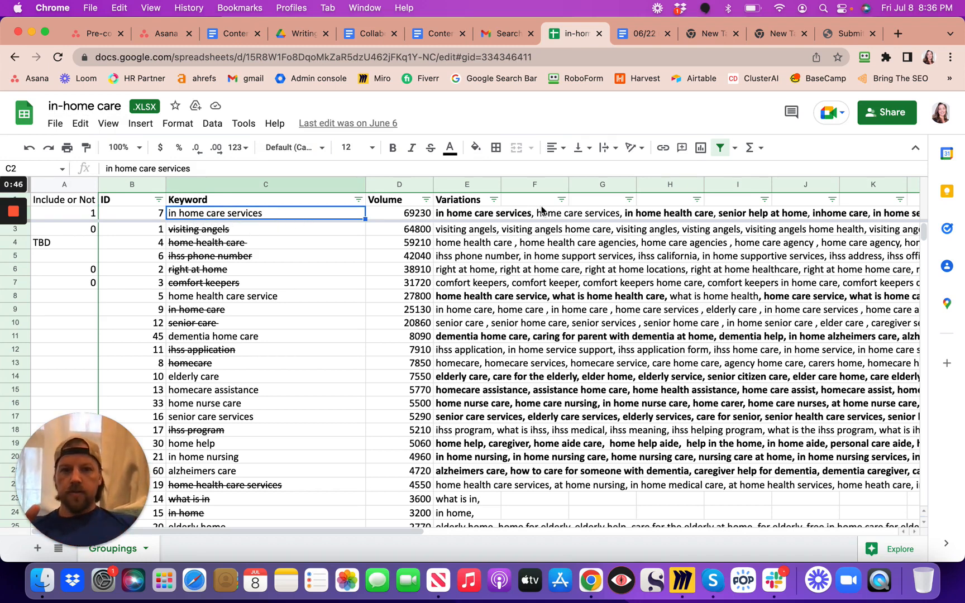
{"action": "left_click", "coordinate": [461, 201]}
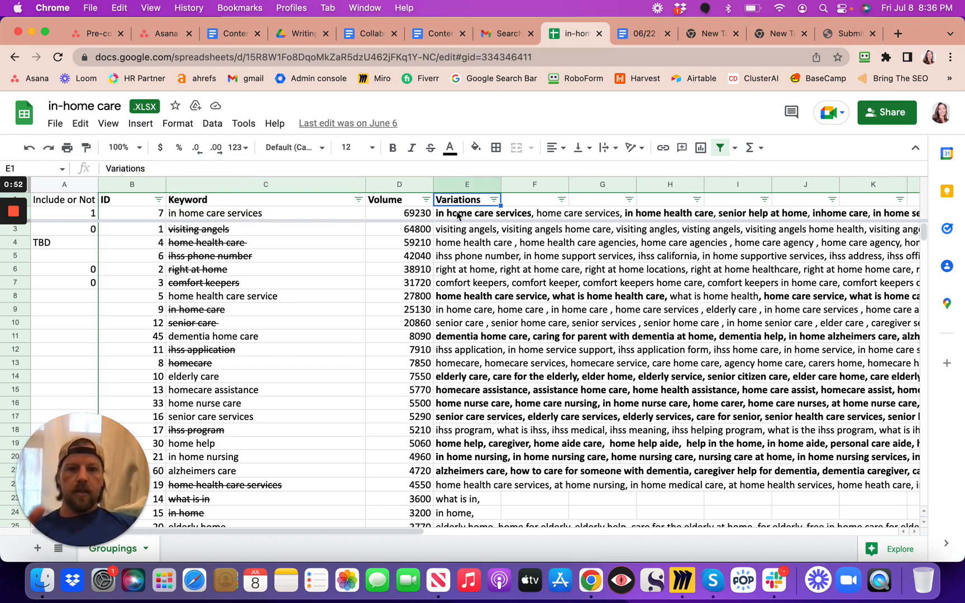
{"action": "left_click", "coordinate": [457, 214]}
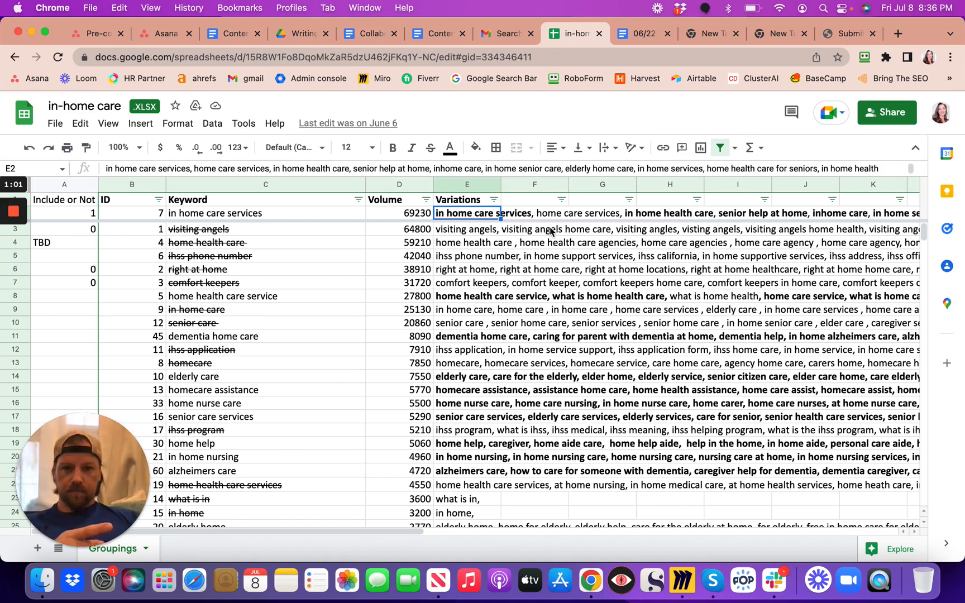
- Examine the struck-through keywords from "visiting angels" down, and the "home health care service" row with its variations
{"action": "left_click", "coordinate": [194, 218]}
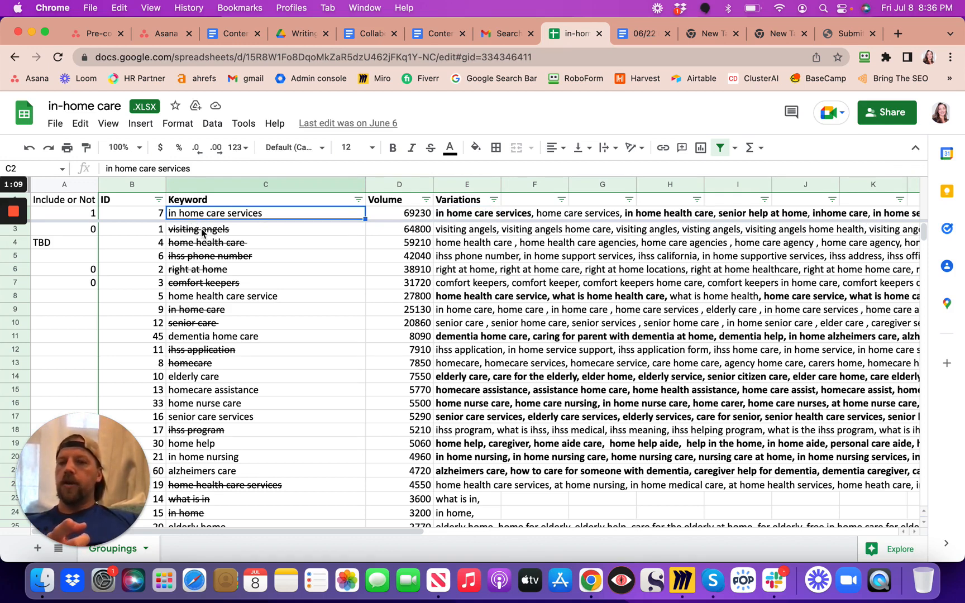
{"action": "left_click", "coordinate": [202, 232]}
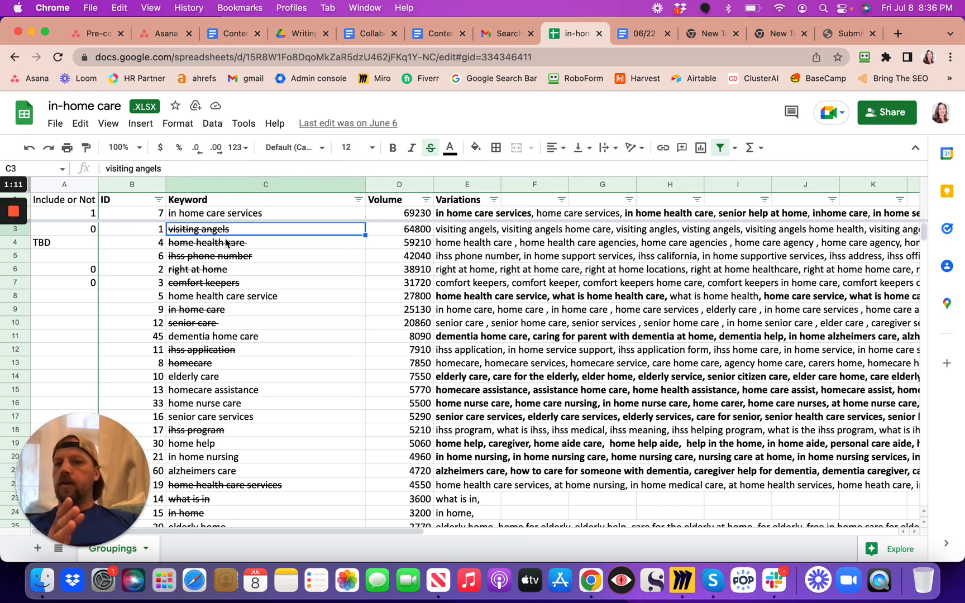
{"action": "left_click", "coordinate": [226, 246]}
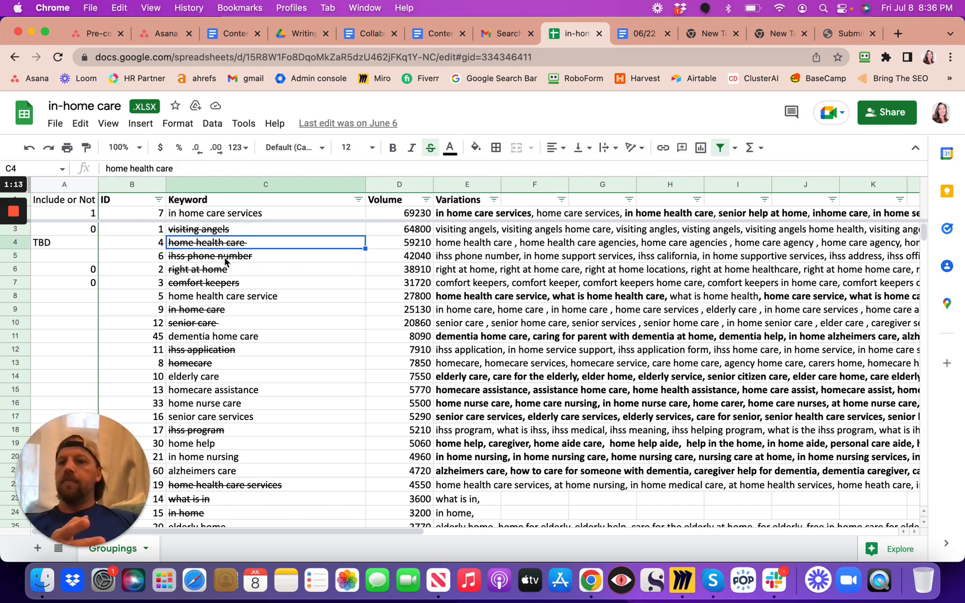
{"action": "left_click", "coordinate": [225, 260]}
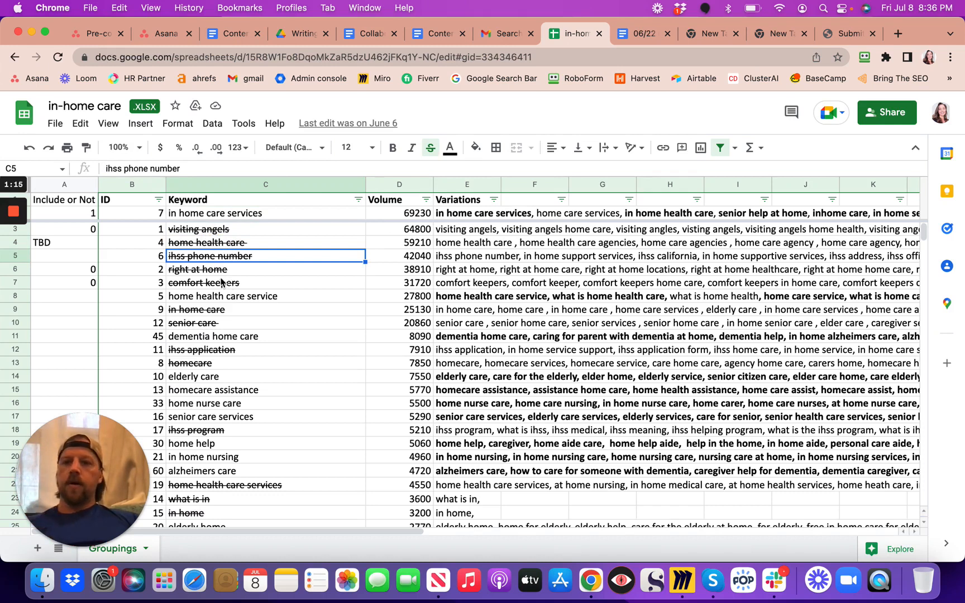
{"action": "left_click", "coordinate": [213, 300]}
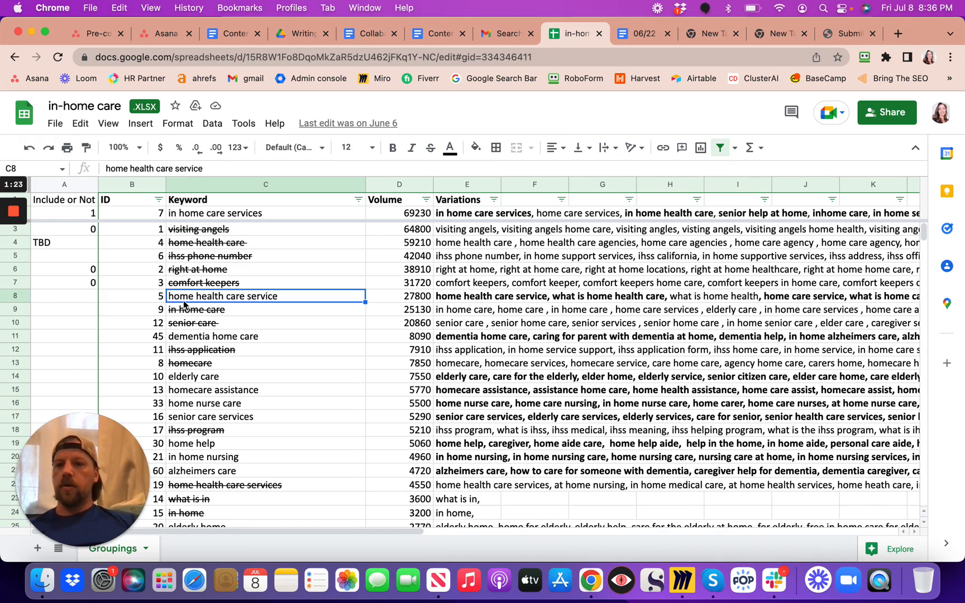
{"action": "left_click", "coordinate": [480, 302]}
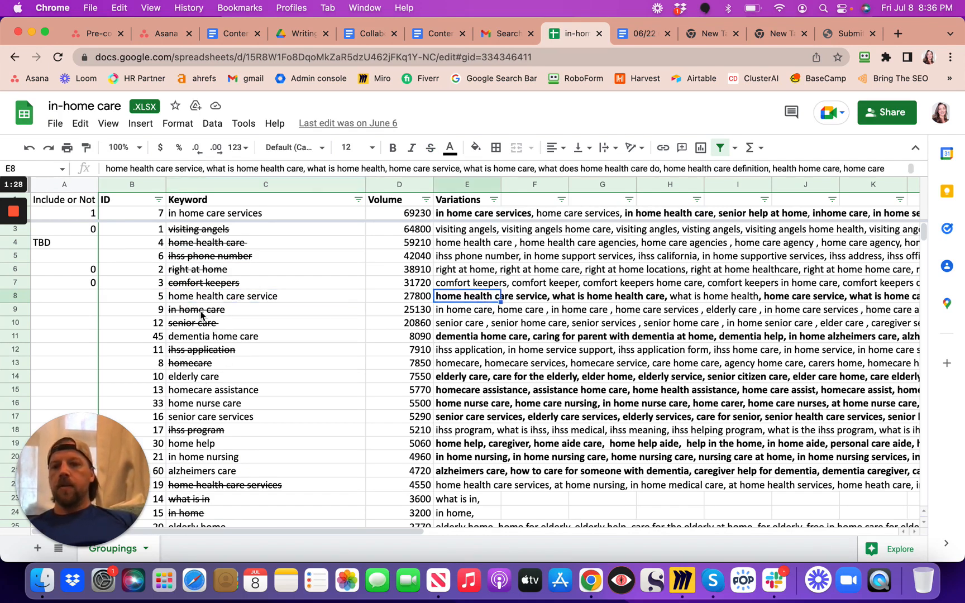
- Compare the struck-through "in home care" and "senior care" with the kept "in home care services" and "senior care services" keywords
{"action": "left_click", "coordinate": [202, 316]}
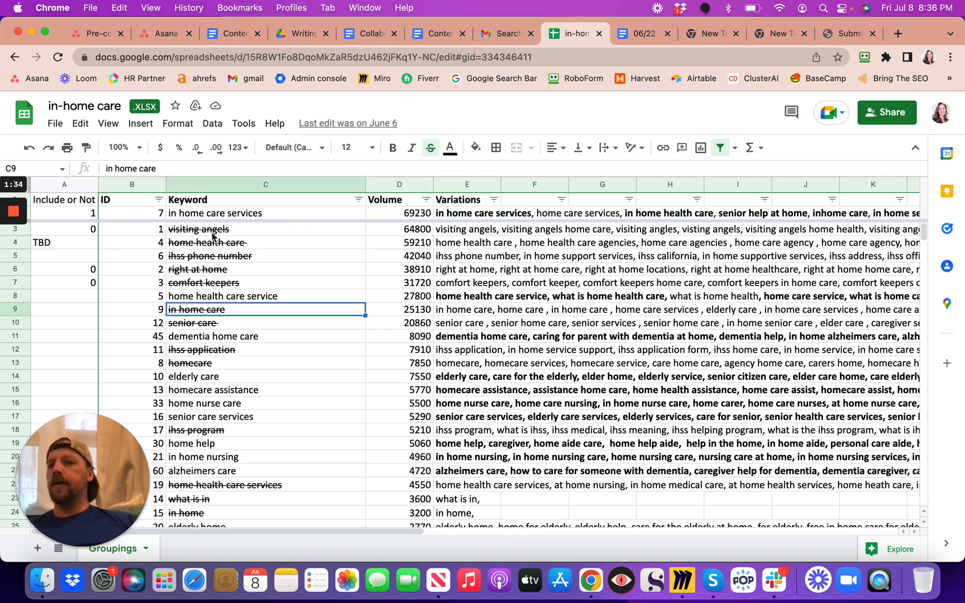
{"action": "left_click", "coordinate": [198, 219]}
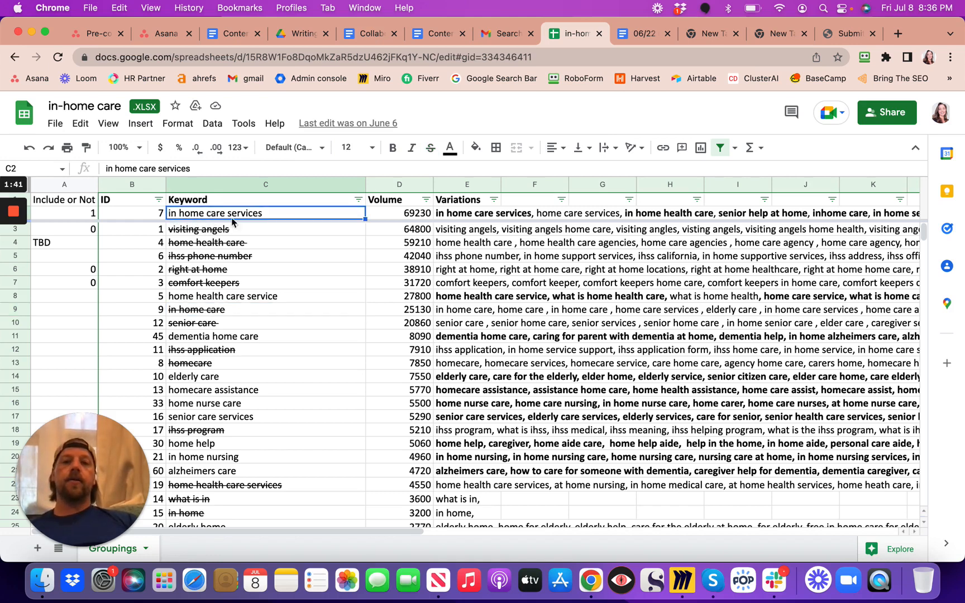
{"action": "left_click", "coordinate": [197, 314]}
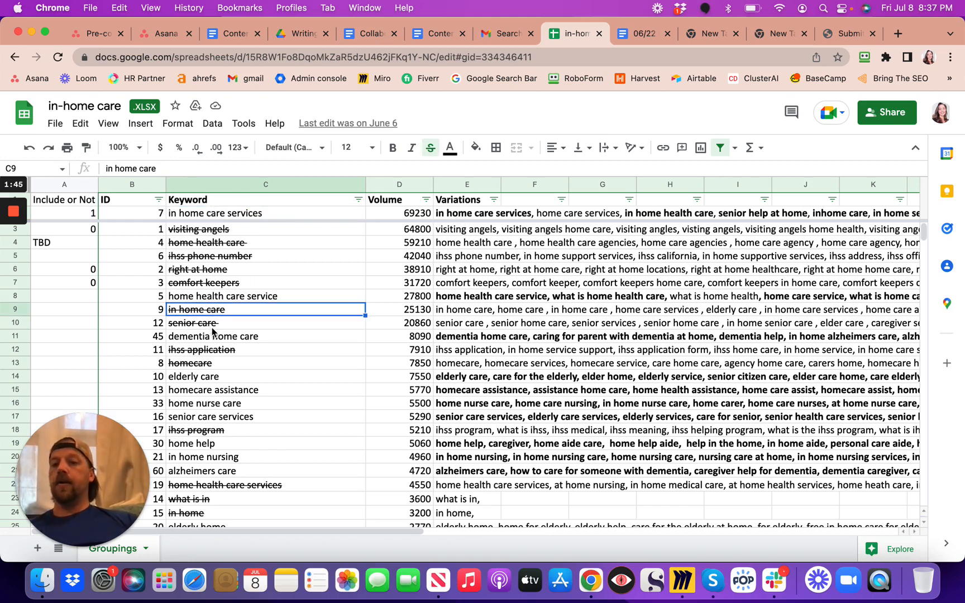
{"action": "left_click", "coordinate": [212, 329]}
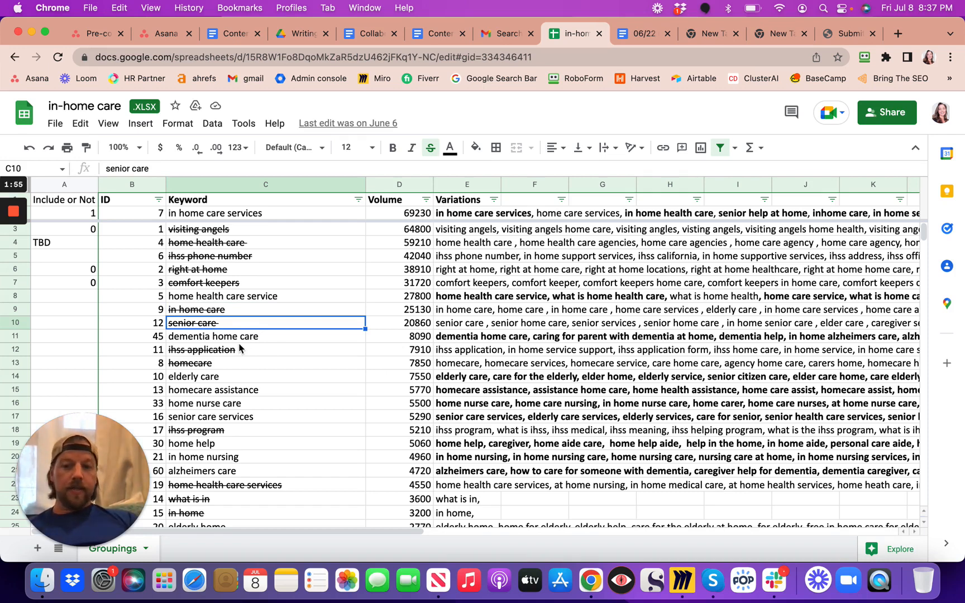
{"action": "left_click", "coordinate": [202, 422]}
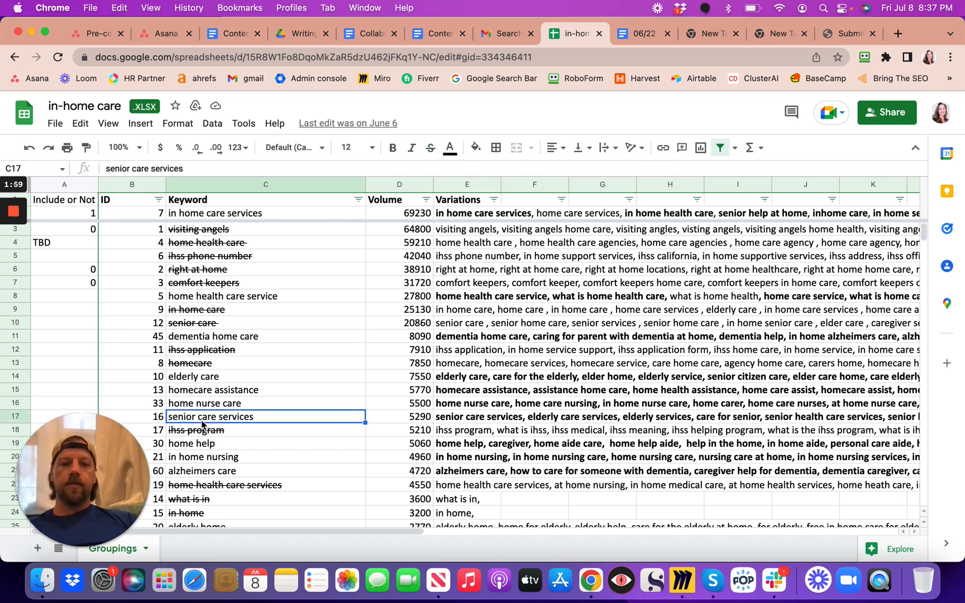
{"action": "left_click", "coordinate": [208, 328]}
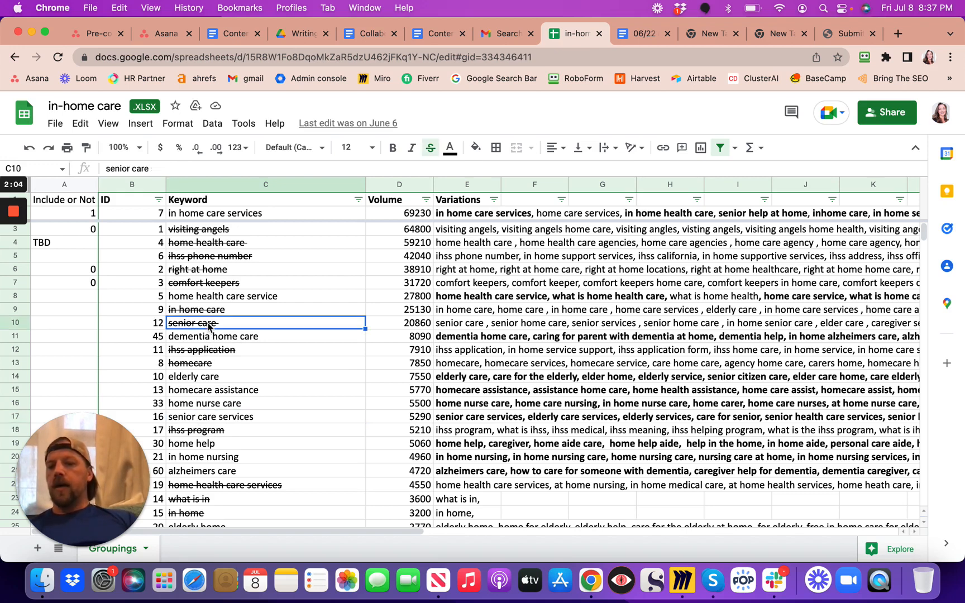
- Examine the "dementia home care" keyword with its variations, and highlight the entire Keyword column
{"action": "left_click", "coordinate": [211, 340]}
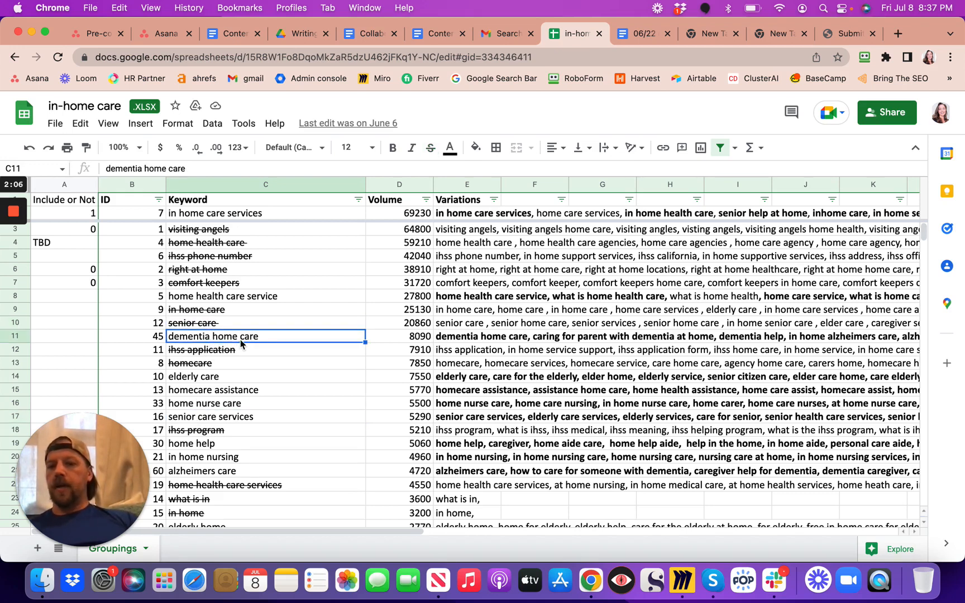
{"action": "left_click", "coordinate": [452, 341]}
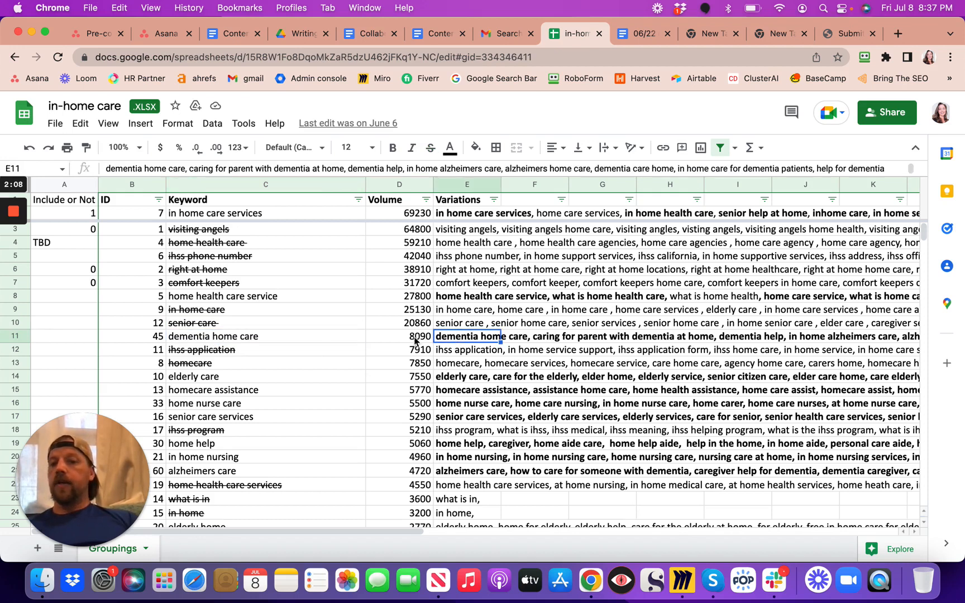
{"action": "left_click", "coordinate": [259, 340]}
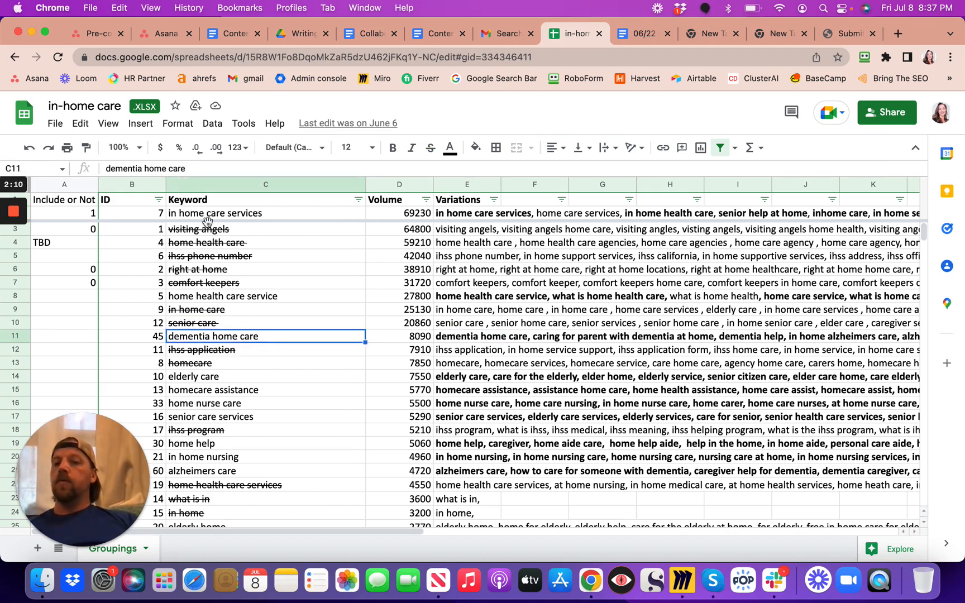
{"action": "left_click", "coordinate": [200, 202]}
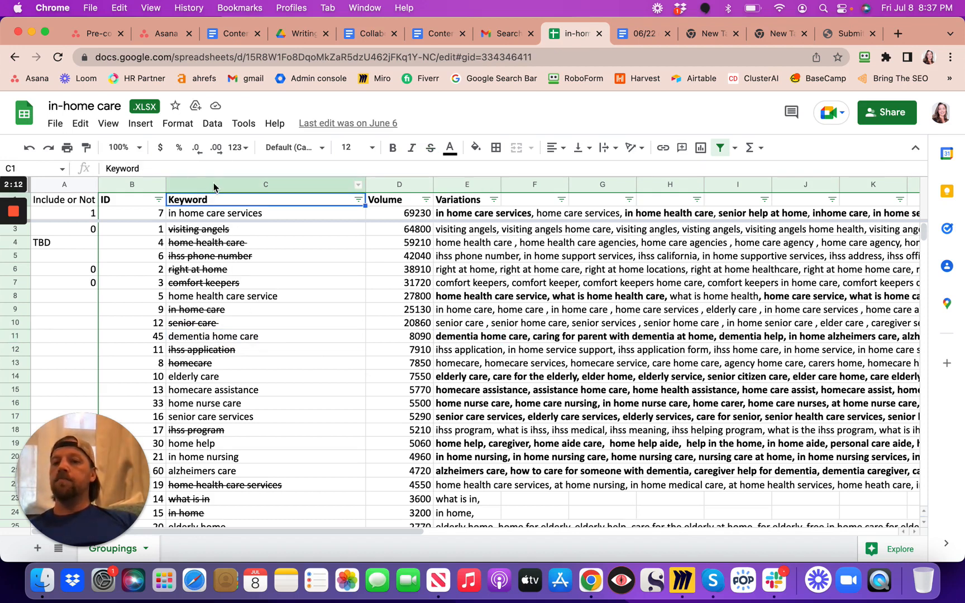
{"action": "left_click", "coordinate": [213, 182]}
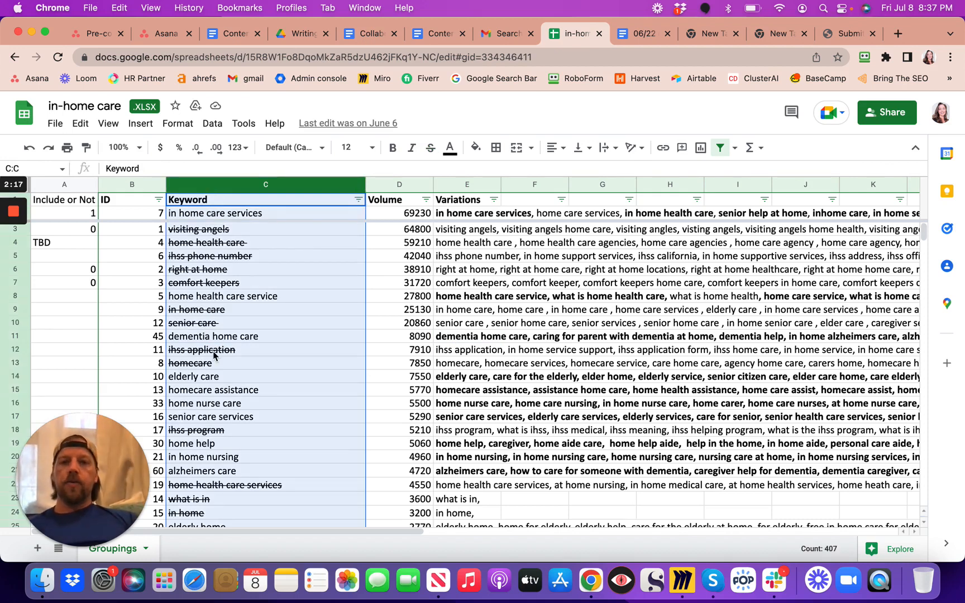
- Switch to the Collaboration Meeting Topics document and place the cursor after the first Keyword label
{"action": "left_click", "coordinate": [363, 35]}
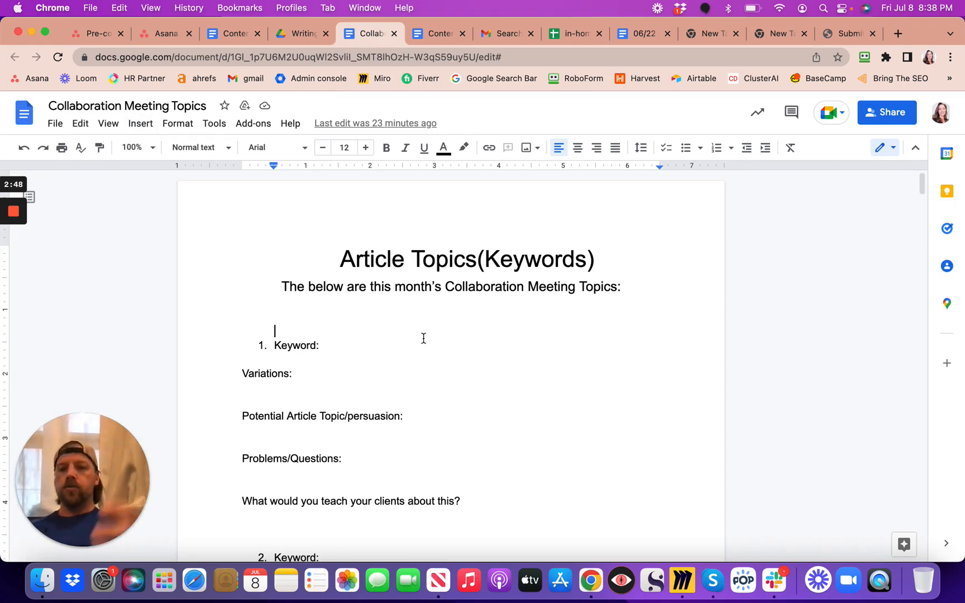
{"action": "left_click", "coordinate": [380, 347]}
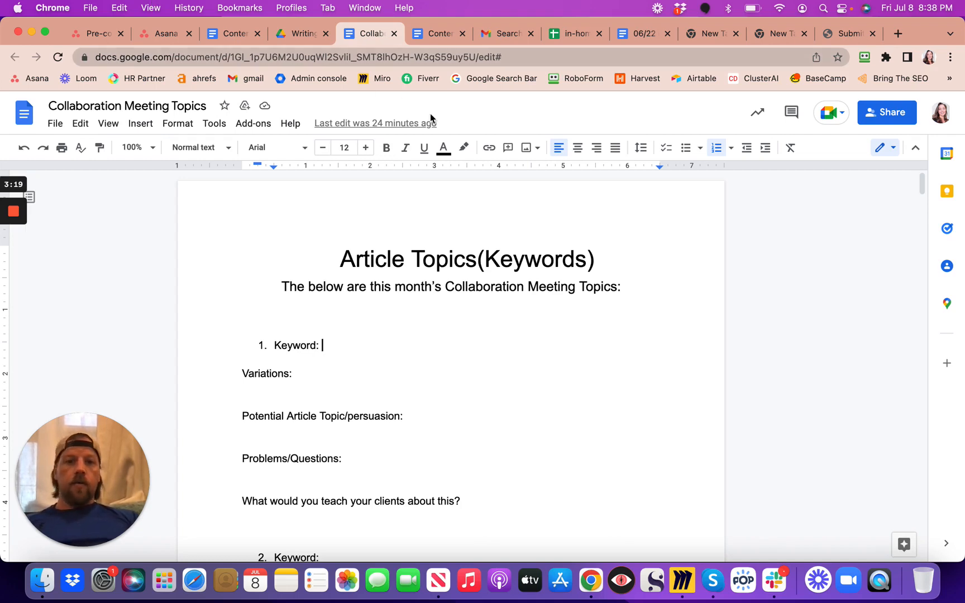
- Return to the in-home care spreadsheet and open the Variations cell of "in home care services" for editing
{"action": "left_click", "coordinate": [573, 38]}
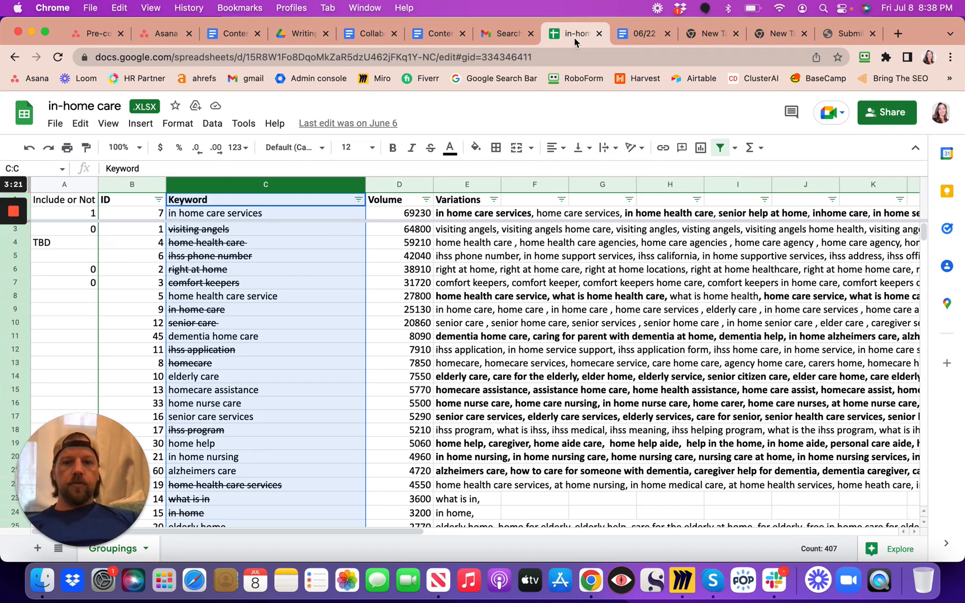
{"action": "left_click", "coordinate": [207, 231]}
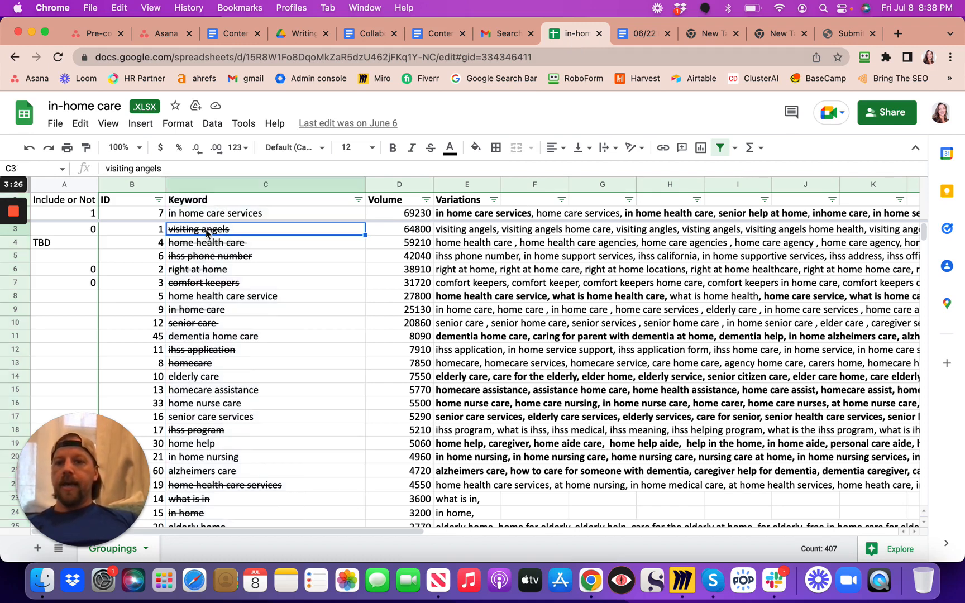
{"action": "left_click", "coordinate": [226, 217]}
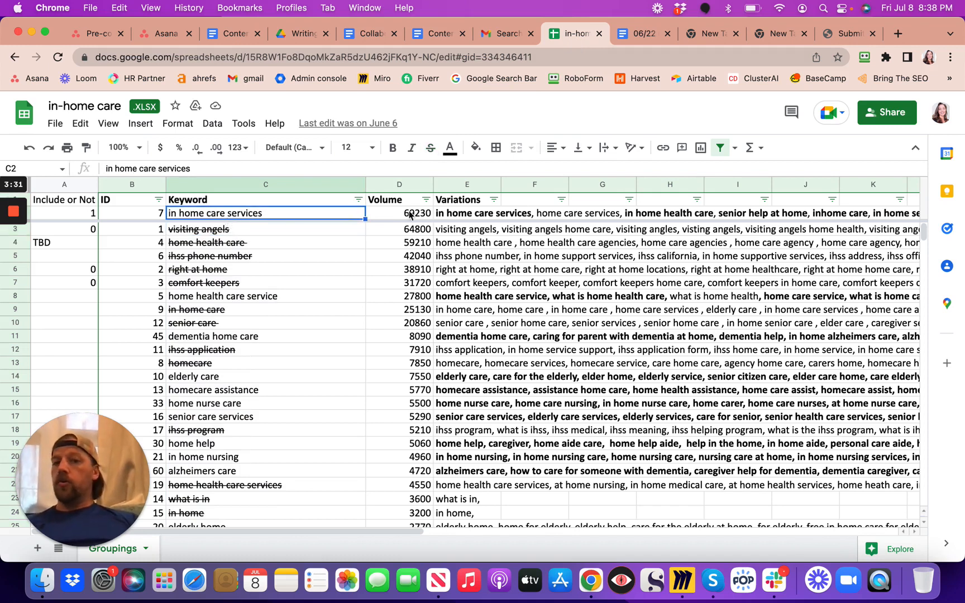
{"action": "double_click", "coordinate": [452, 215]}
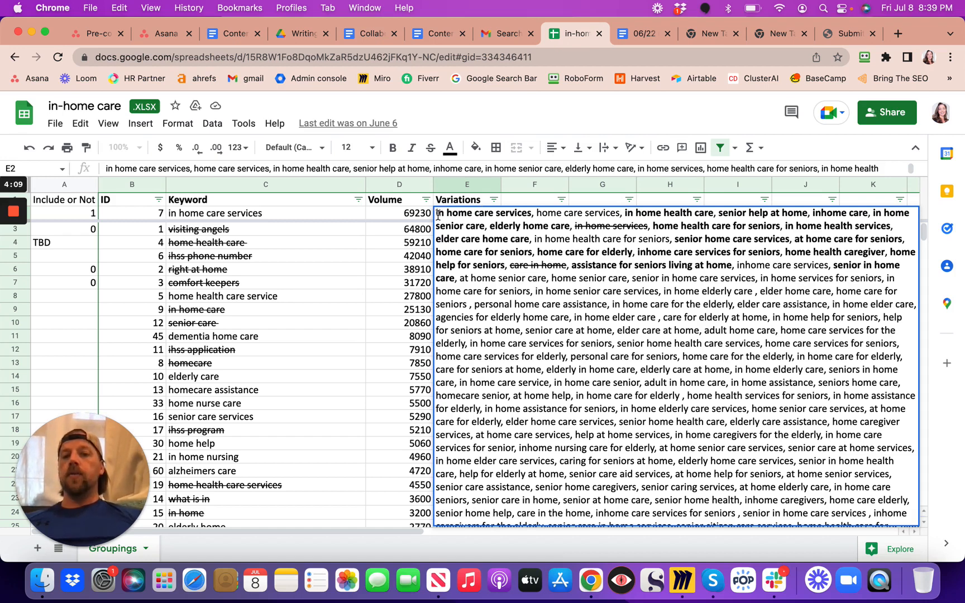
- Highlight the bolded variations one by one, from "in home care services" through "elderly home care", to review them
{"action": "left_click_drag", "start_coordinate": [438, 214], "coordinate": [531, 218]}
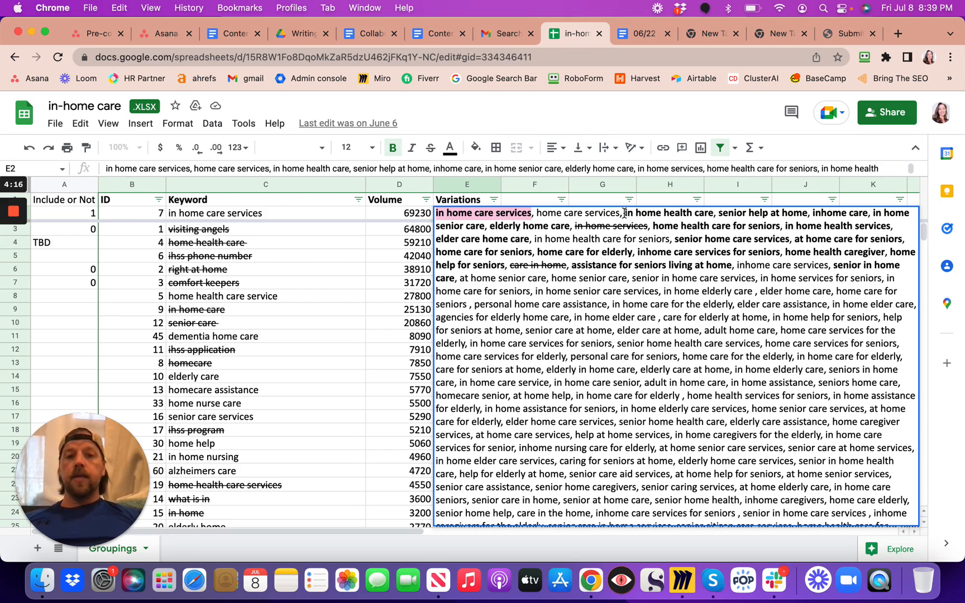
{"action": "left_click_drag", "start_coordinate": [624, 213], "coordinate": [713, 215]}
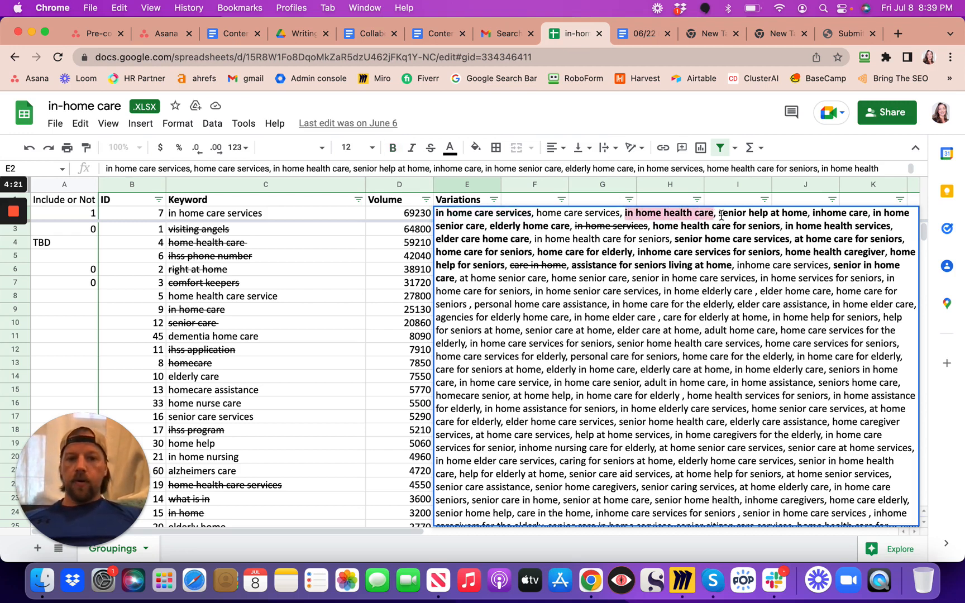
{"action": "left_click", "coordinate": [722, 215]}
{"action": "left_click_drag", "start_coordinate": [720, 215], "coordinate": [803, 210]}
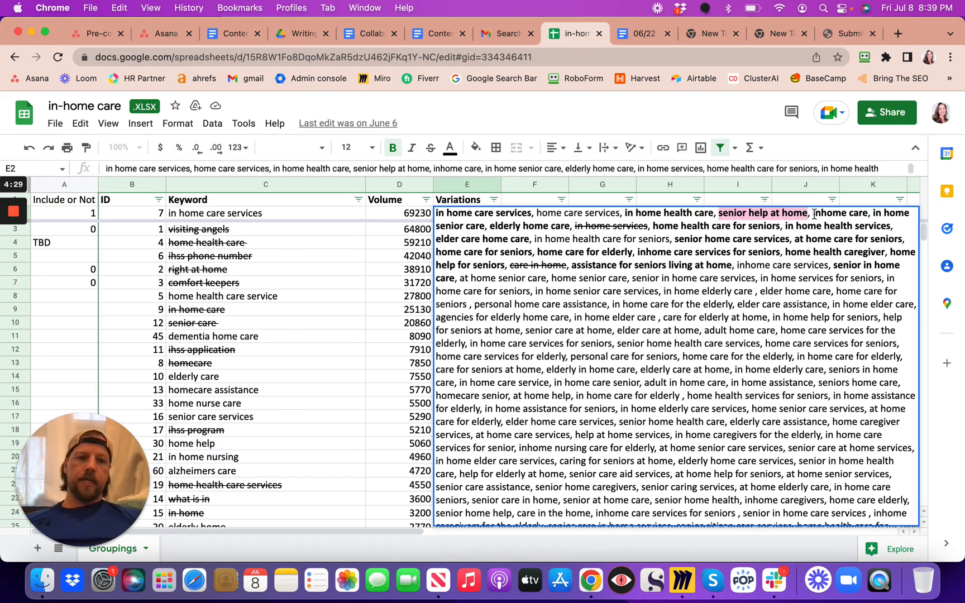
{"action": "left_click", "coordinate": [814, 214]}
{"action": "left_click_drag", "start_coordinate": [814, 214], "coordinate": [486, 228]}
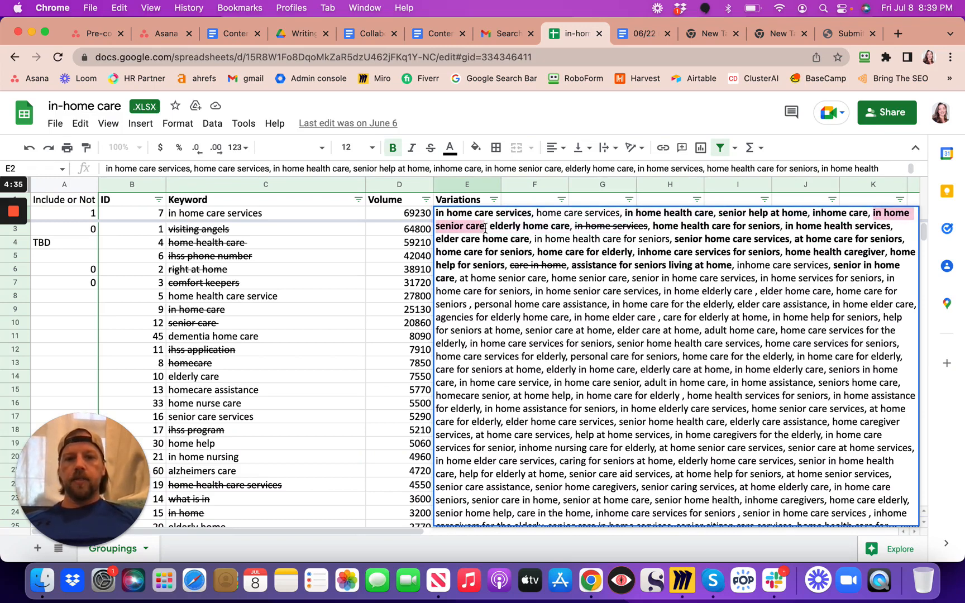
{"action": "left_click", "coordinate": [490, 228]}
{"action": "left_click_drag", "start_coordinate": [490, 228], "coordinate": [571, 230]}
{"action": "key", "text": "ctrl+b"}
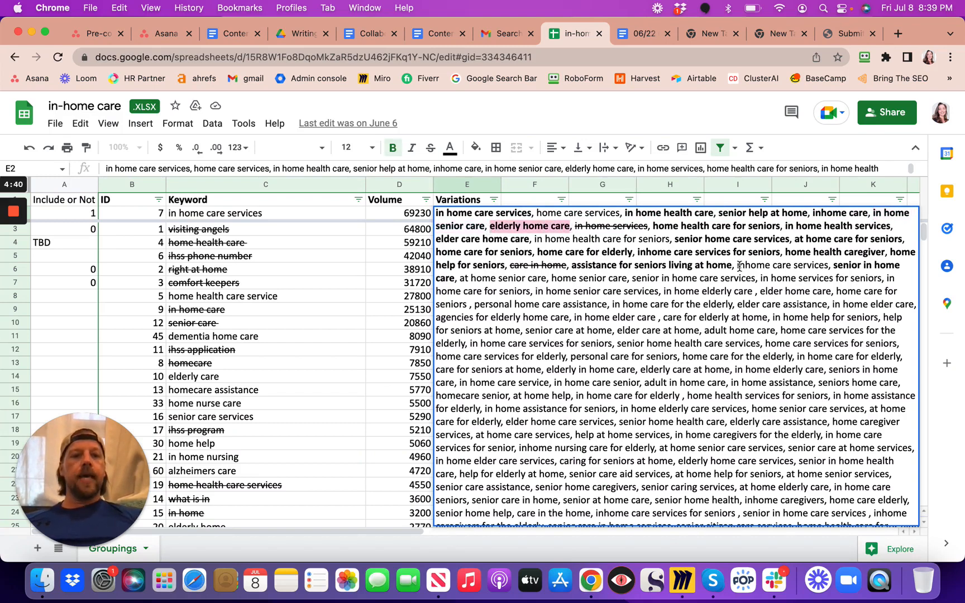
- Copy the variations from "in home care services" through "assistance for seniors living at home" in the open Variations cell
{"action": "left_click", "coordinate": [735, 266]}
{"action": "left_click_drag", "start_coordinate": [718, 267], "coordinate": [439, 215]}
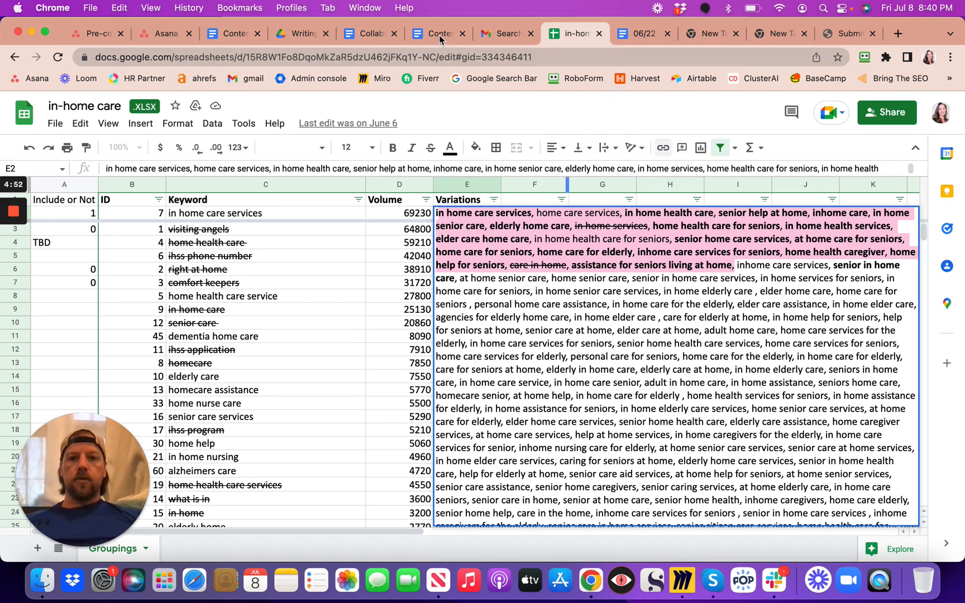
{"action": "left_click", "coordinate": [734, 265]}
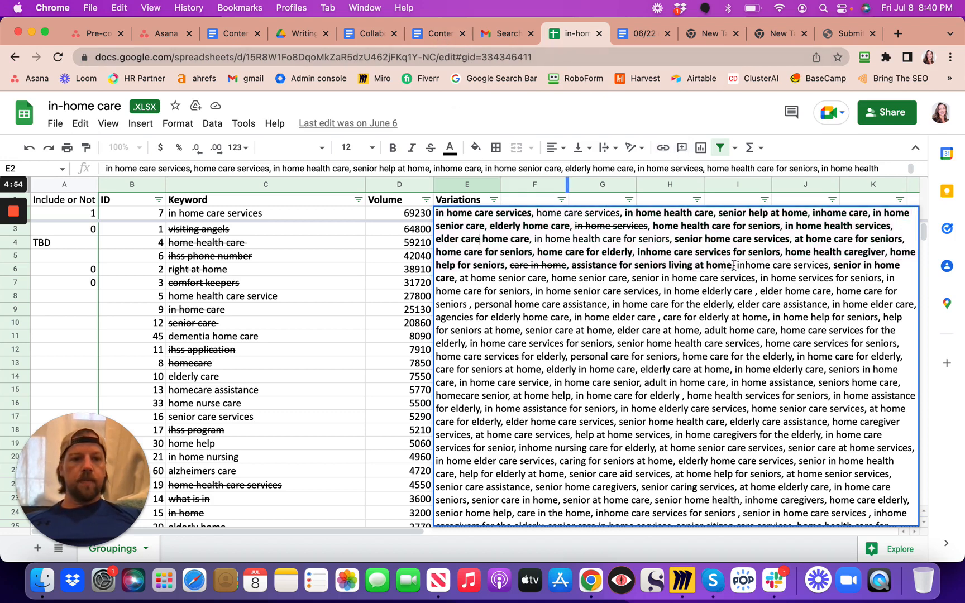
{"action": "left_click_drag", "start_coordinate": [734, 266], "coordinate": [435, 217]}
{"action": "key", "text": "super+c"}
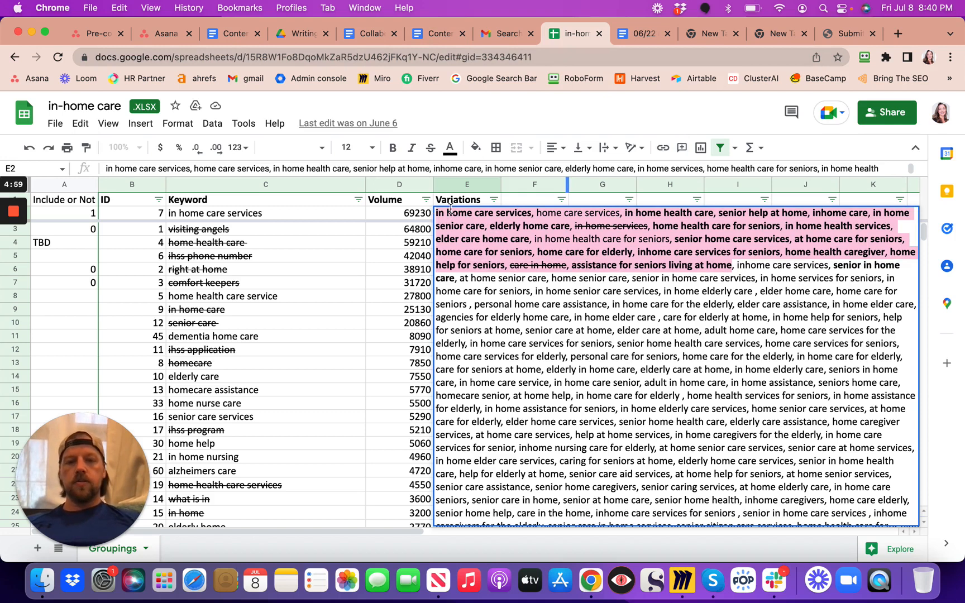
- Switch to the Collaboration Meeting Topics document and paste the copied variations below the first Variations label
{"action": "left_click", "coordinate": [440, 34]}
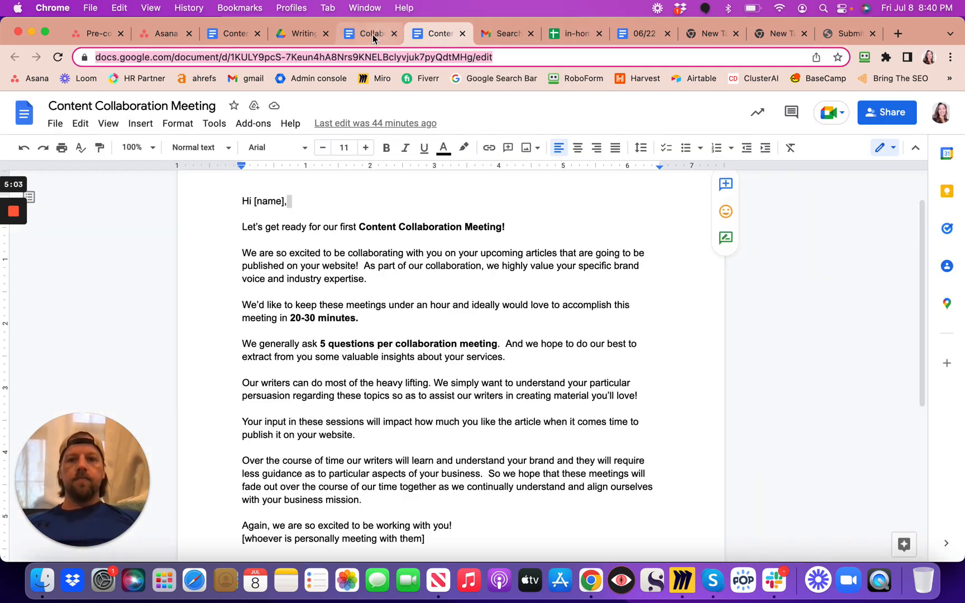
{"action": "left_click", "coordinate": [373, 34]}
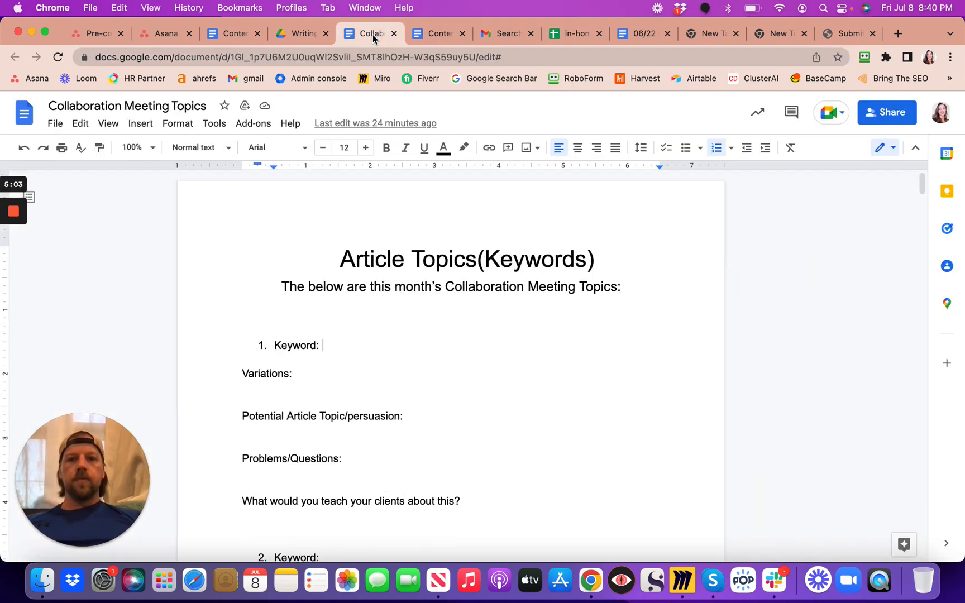
{"action": "left_click", "coordinate": [289, 388]}
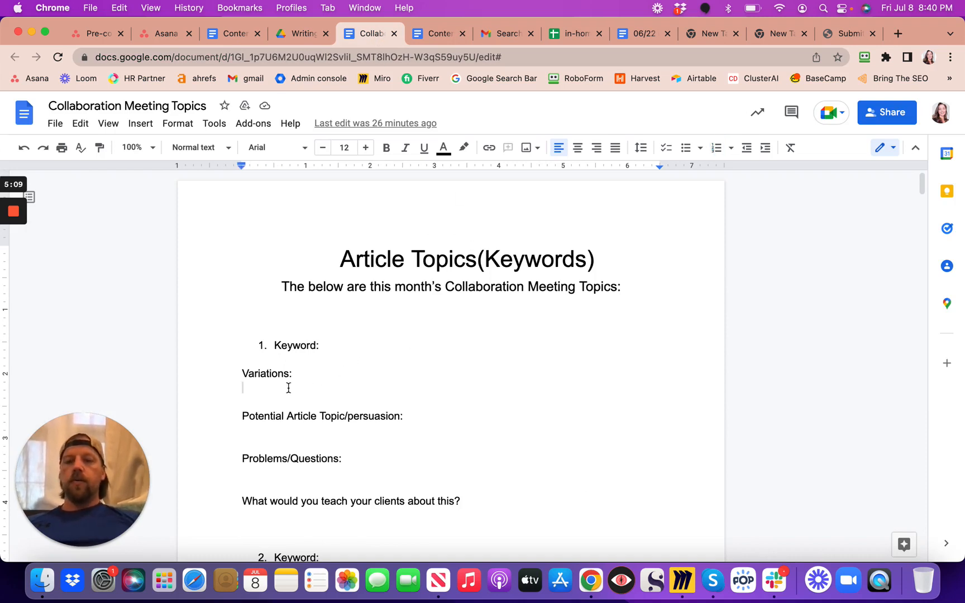
{"action": "key", "text": "super+v"}
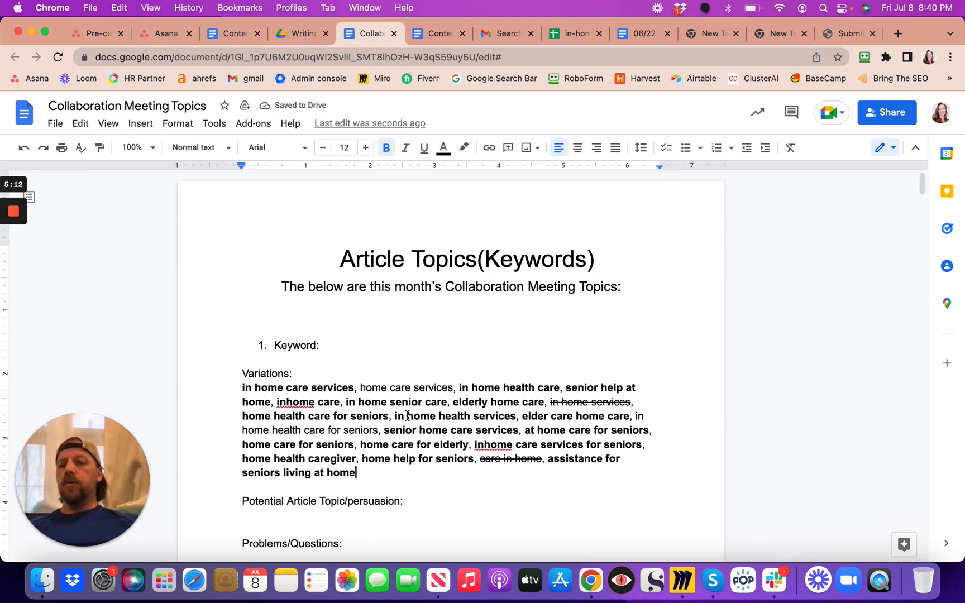
- Delete the unbolded "home care services" and the struck-through "in home services" from the pasted variations
{"action": "left_click_drag", "start_coordinate": [361, 388], "coordinate": [460, 388]}
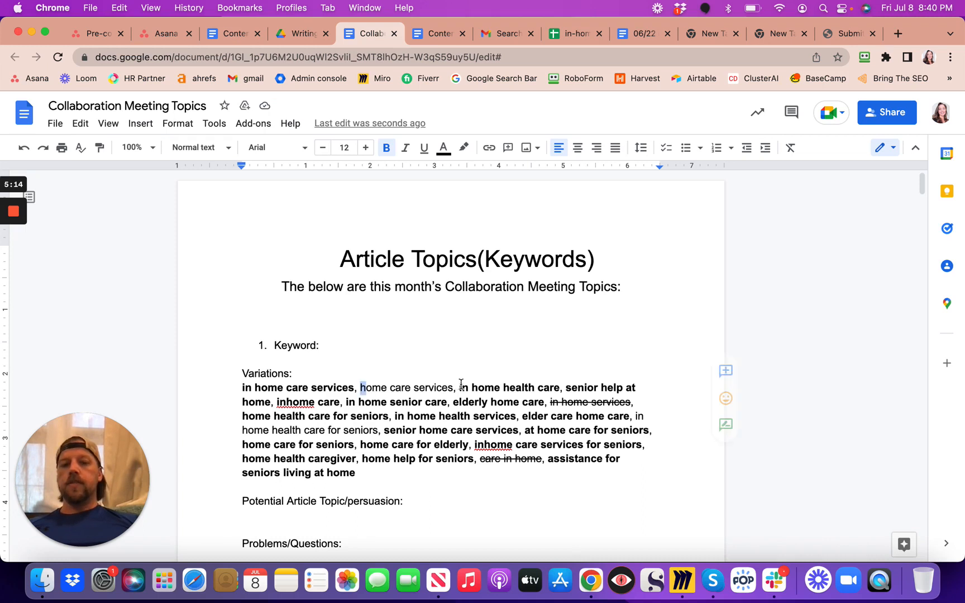
{"action": "key", "text": "BackSpace"}
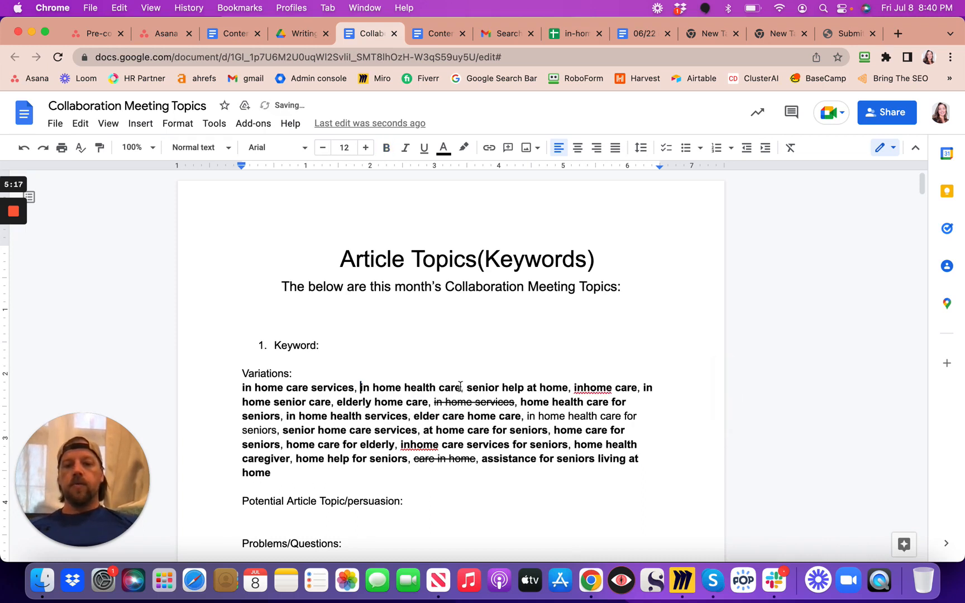
{"action": "left_click_drag", "start_coordinate": [434, 402], "coordinate": [522, 403]}
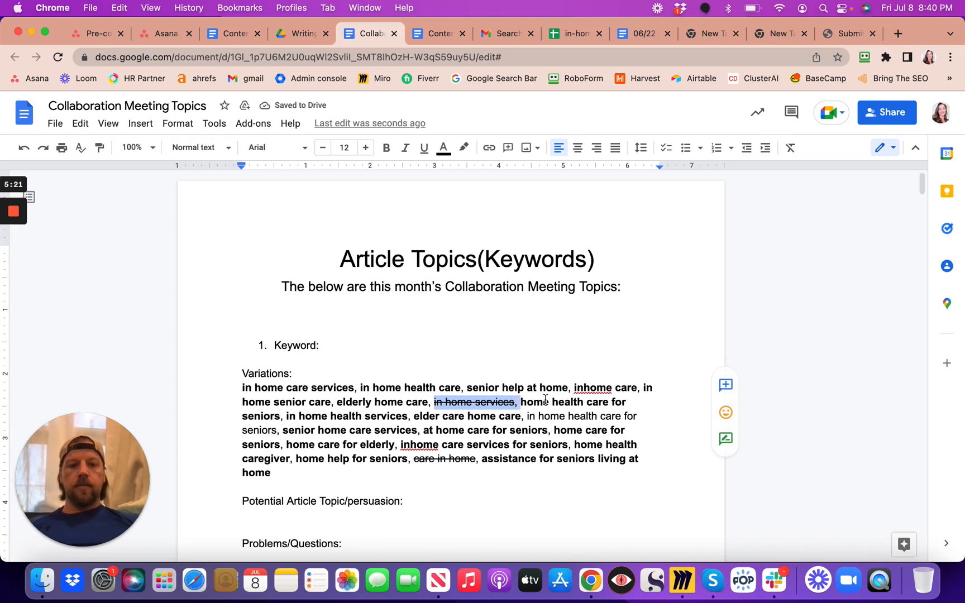
{"action": "key", "text": "BackSpace"}
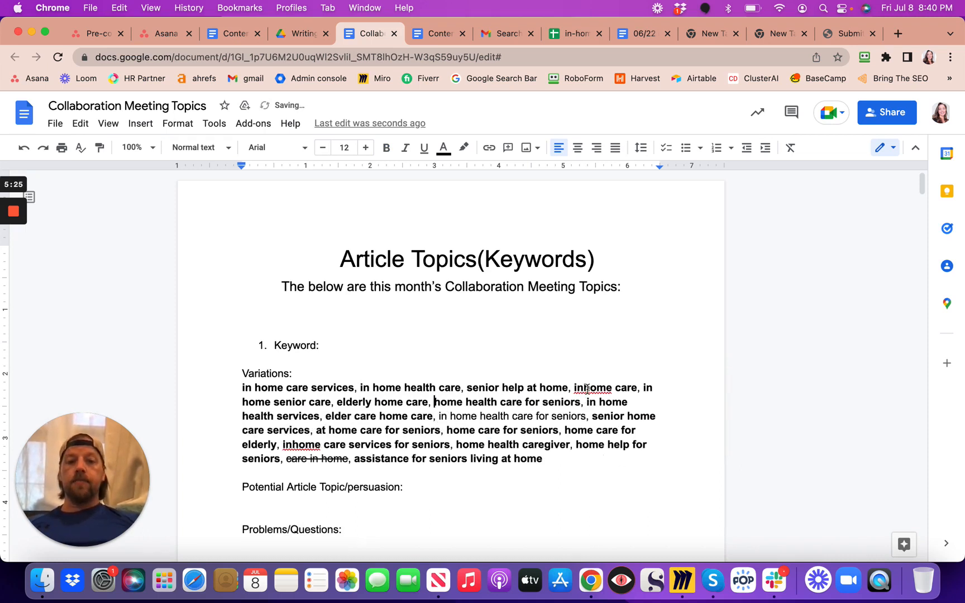
- Delete the unbolded "in home health care for seniors" and the struck-through "care in home" from the variations list
{"action": "left_click", "coordinate": [611, 390]}
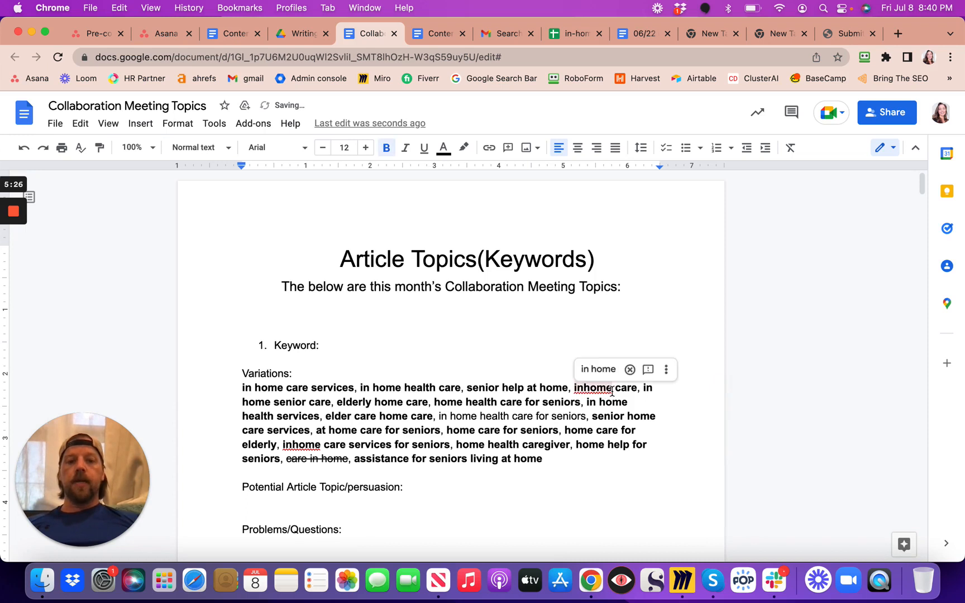
{"action": "left_click", "coordinate": [579, 405]}
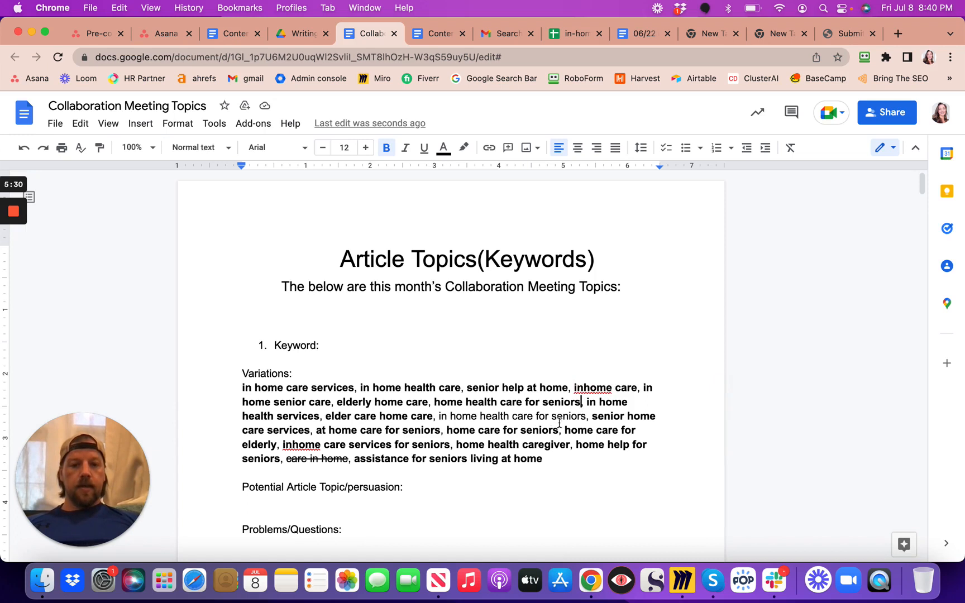
{"action": "left_click_drag", "start_coordinate": [439, 418], "coordinate": [590, 419]}
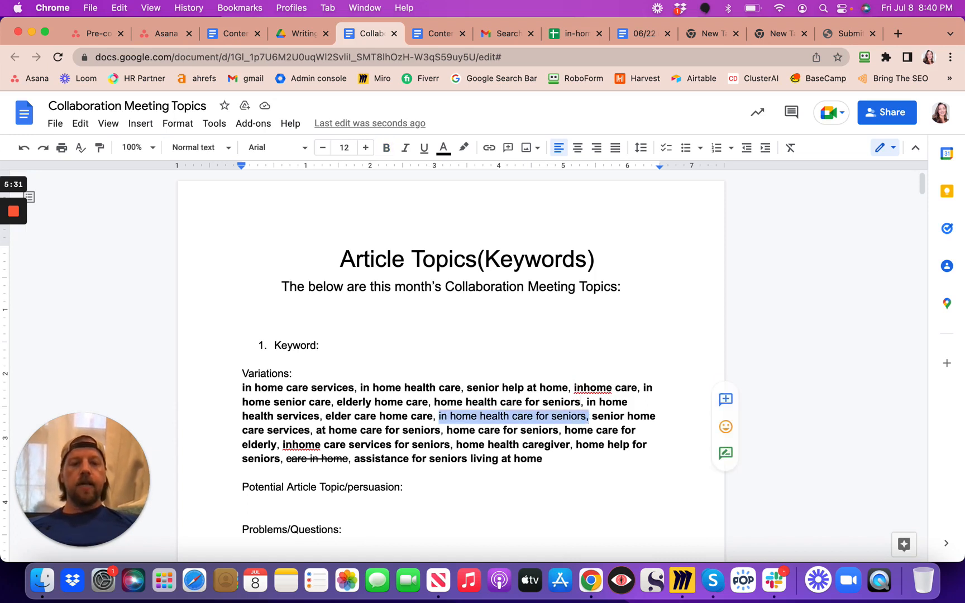
{"action": "key", "text": "BackSpace"}
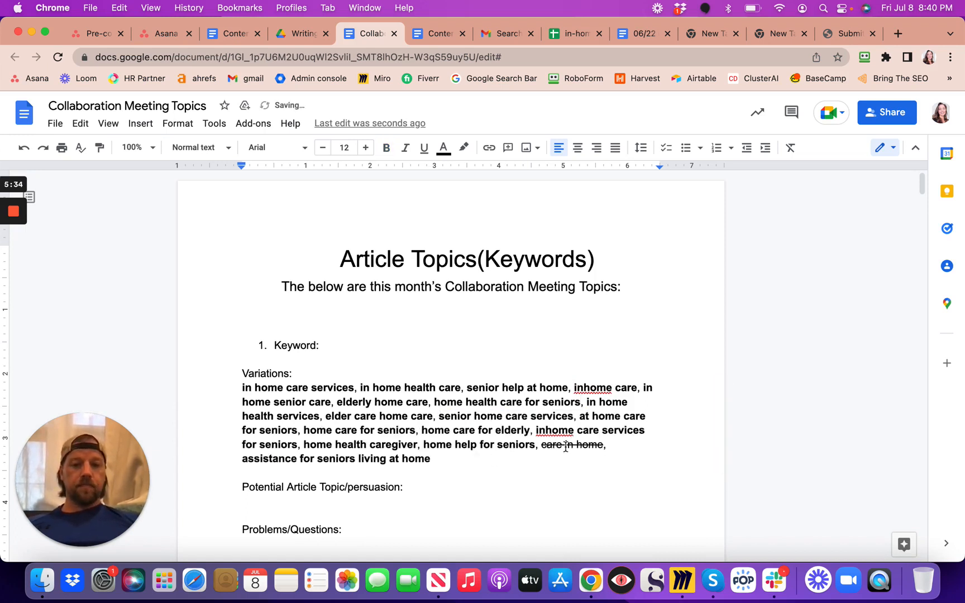
{"action": "left_click", "coordinate": [547, 429]}
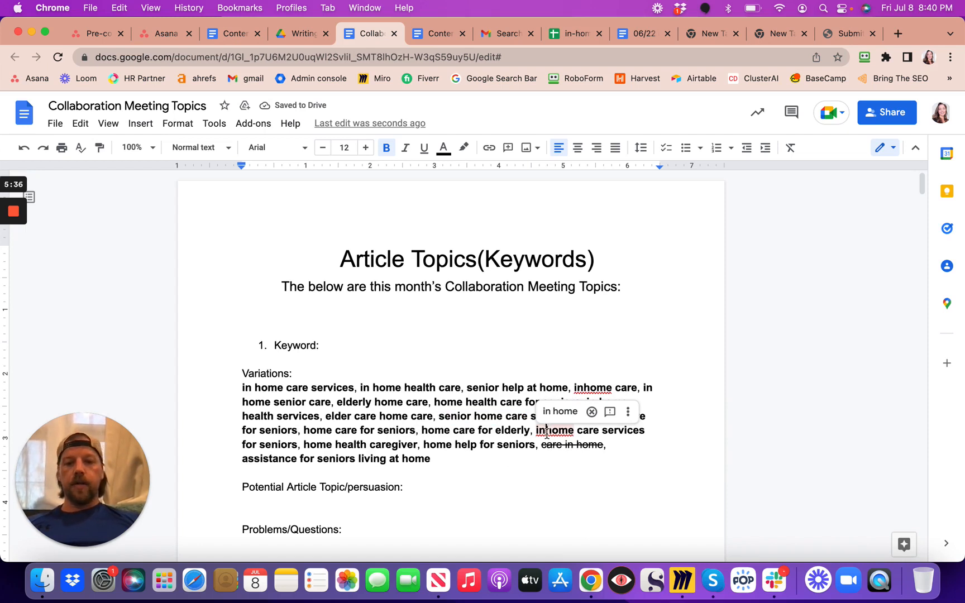
{"action": "left_click", "coordinate": [534, 444]}
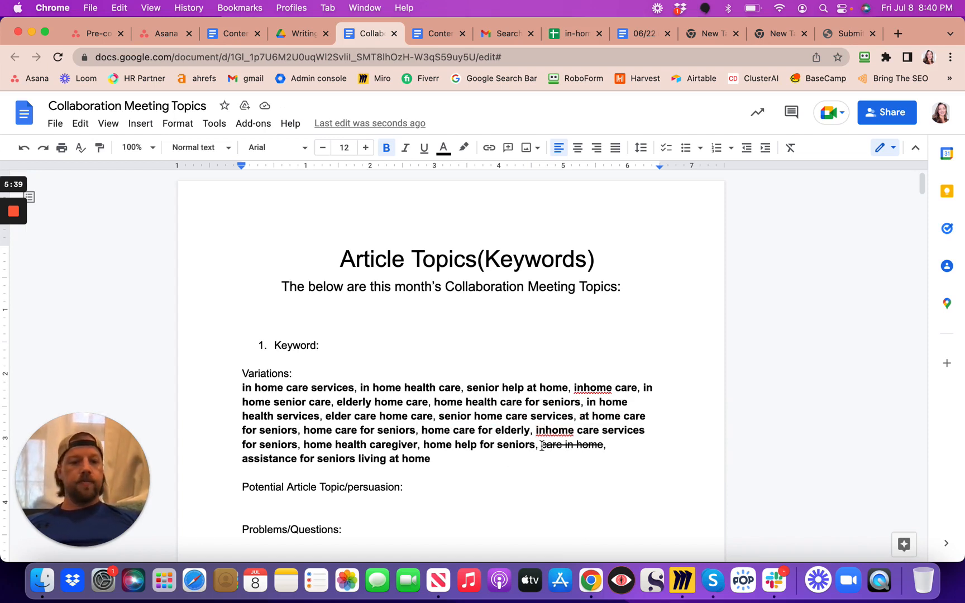
{"action": "left_click_drag", "start_coordinate": [541, 446], "coordinate": [607, 446]}
{"action": "key", "text": "BackSpace"}
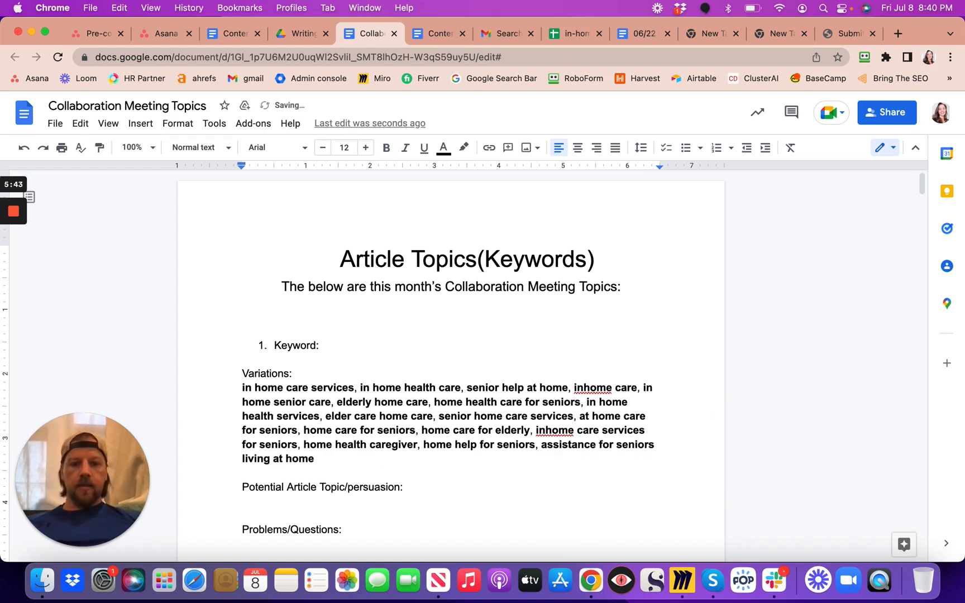
- Remove the bold formatting from the entire variations list under the first keyword
{"action": "left_click", "coordinate": [323, 458]}
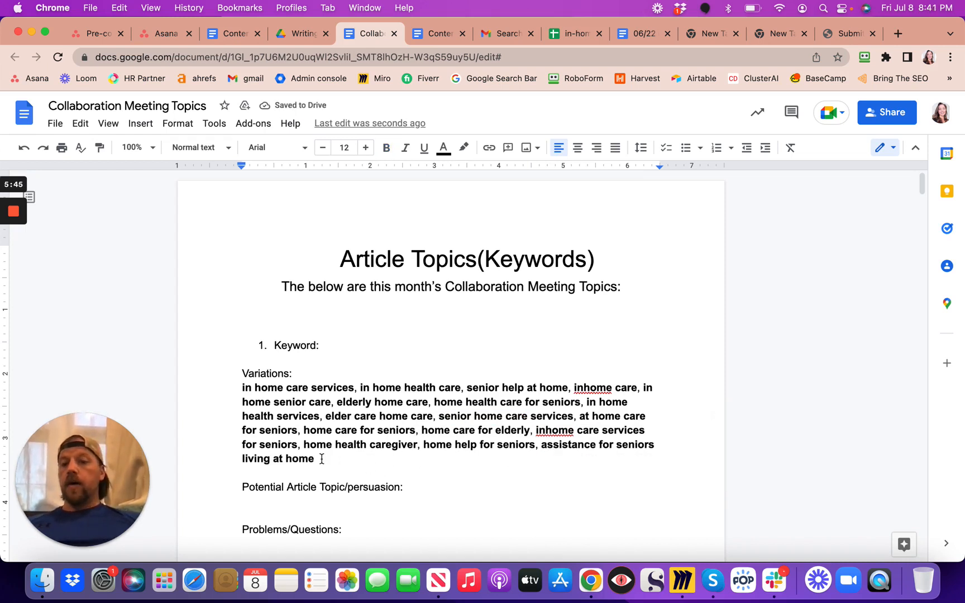
{"action": "left_click_drag", "start_coordinate": [260, 422], "coordinate": [238, 390]}
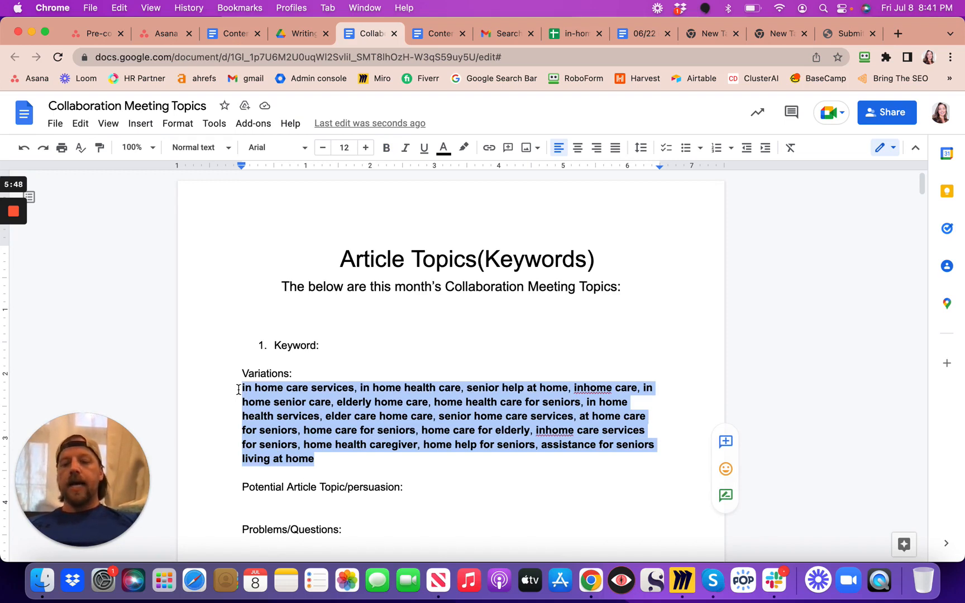
{"action": "key", "text": "super+b"}
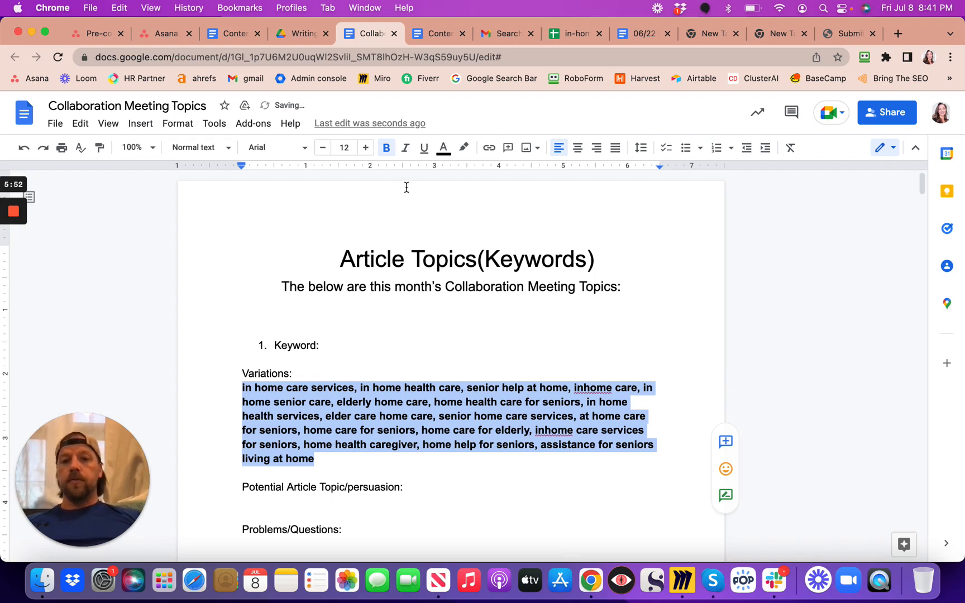
{"action": "left_click", "coordinate": [387, 148]}
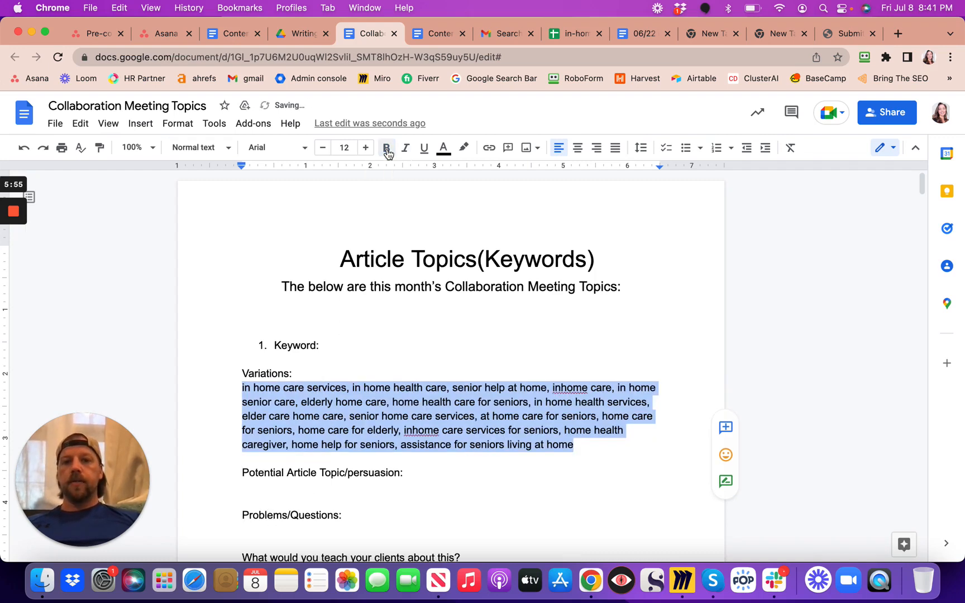
{"action": "left_click", "coordinate": [614, 445]}
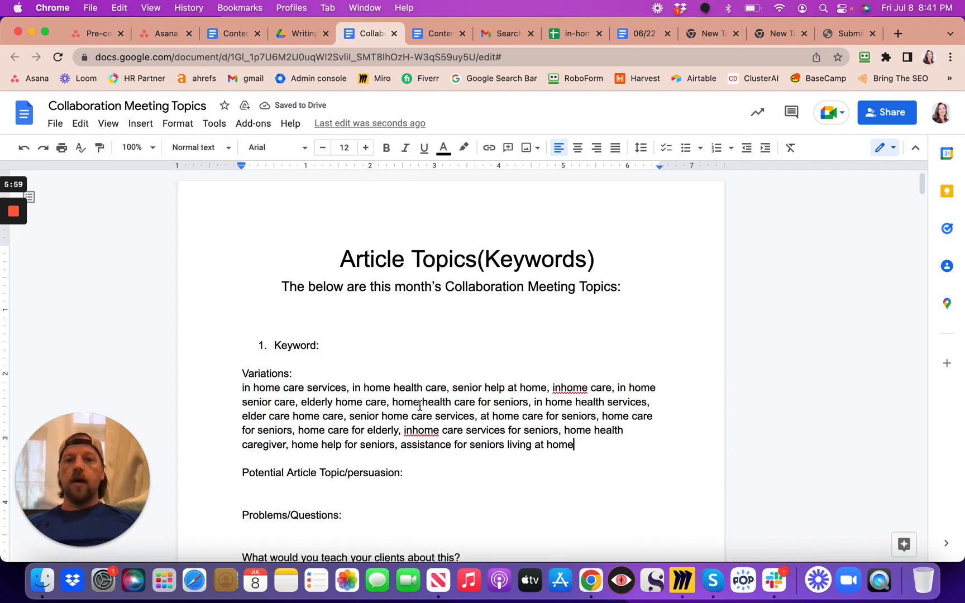
- Copy the keyword "in home care services" from the in-home care spreadsheet below the document's first Keyword label, followed by a blank line
{"action": "left_click", "coordinate": [574, 36]}
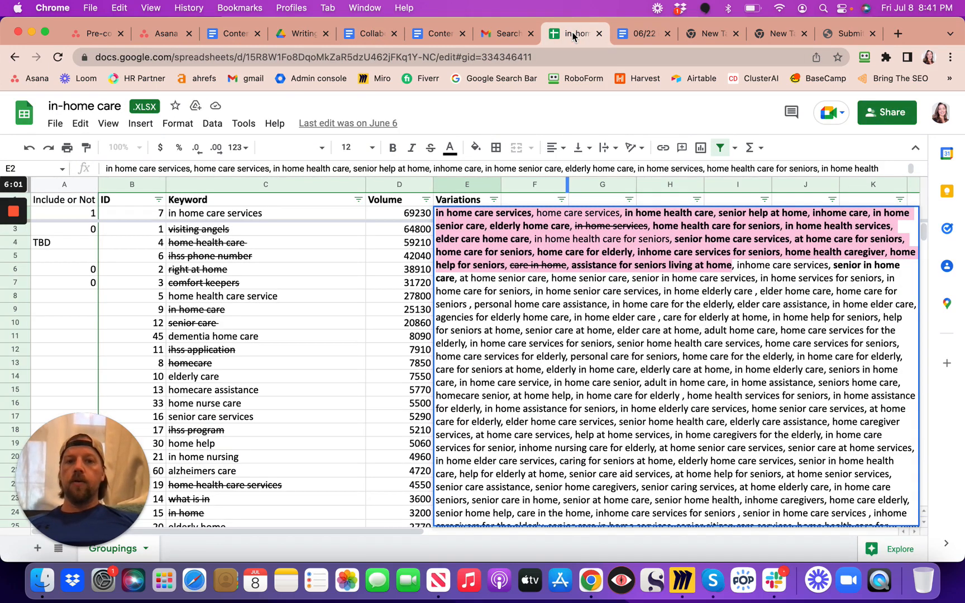
{"action": "left_click", "coordinate": [212, 216]}
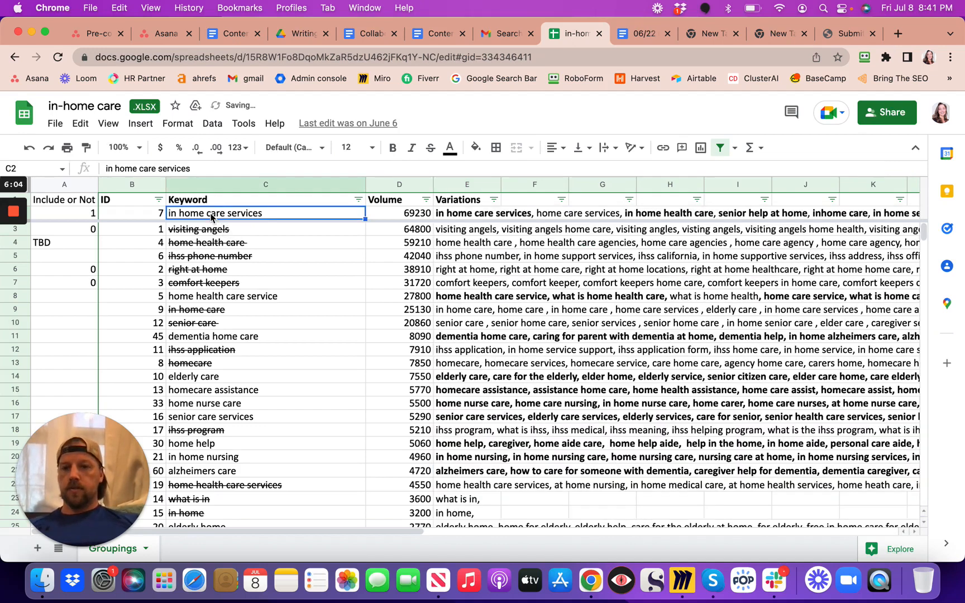
{"action": "key", "text": "super+c"}
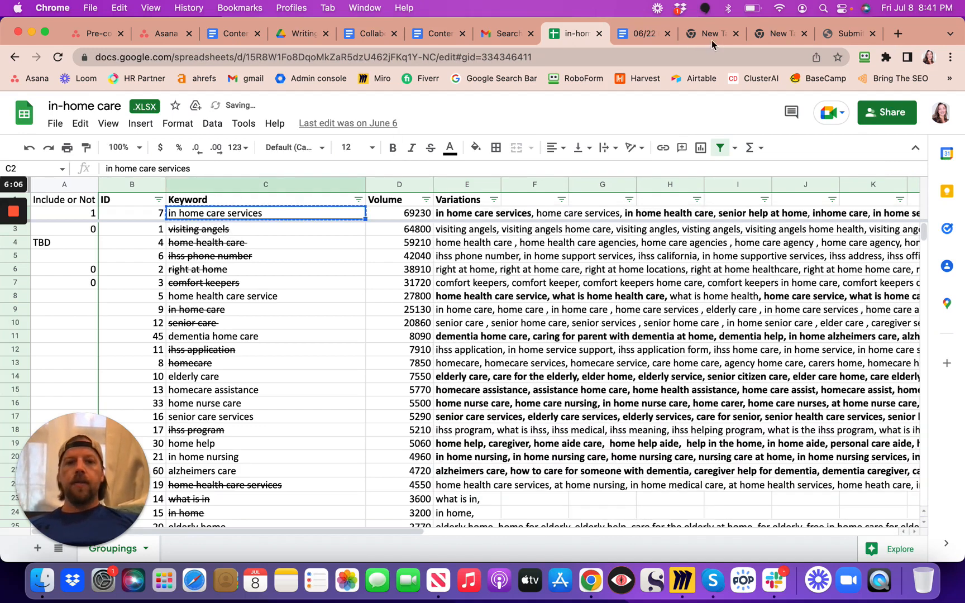
{"action": "left_click", "coordinate": [431, 37]}
{"action": "left_click", "coordinate": [368, 38]}
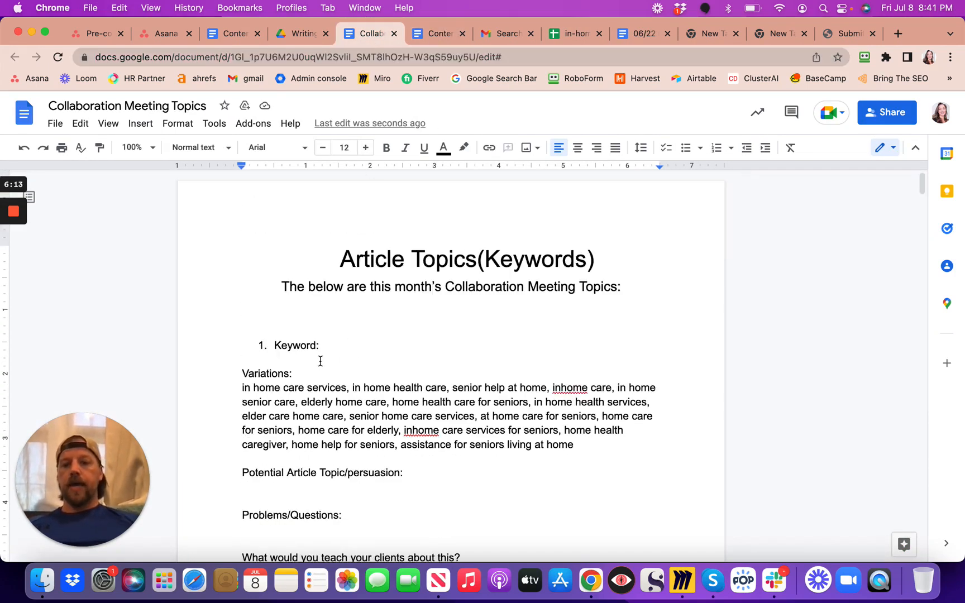
{"action": "key", "text": "super+v"}
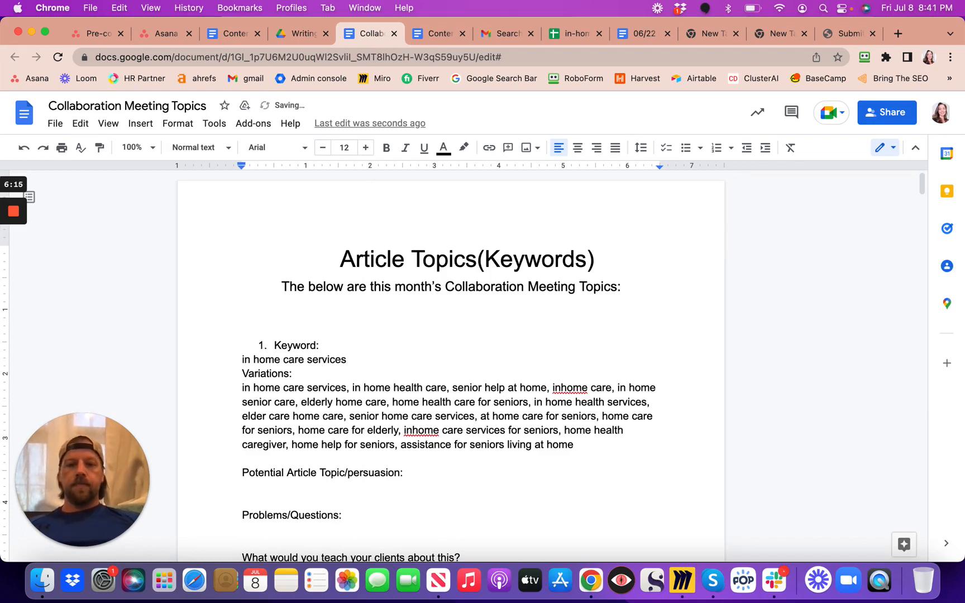
{"action": "key", "text": "Return"}
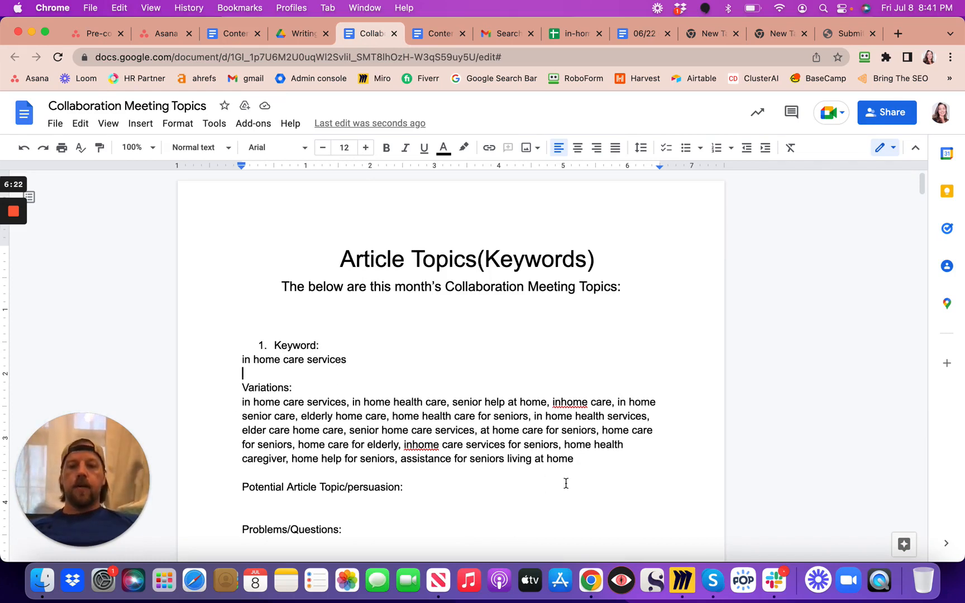
{"action": "triple_click", "coordinate": [598, 474]}
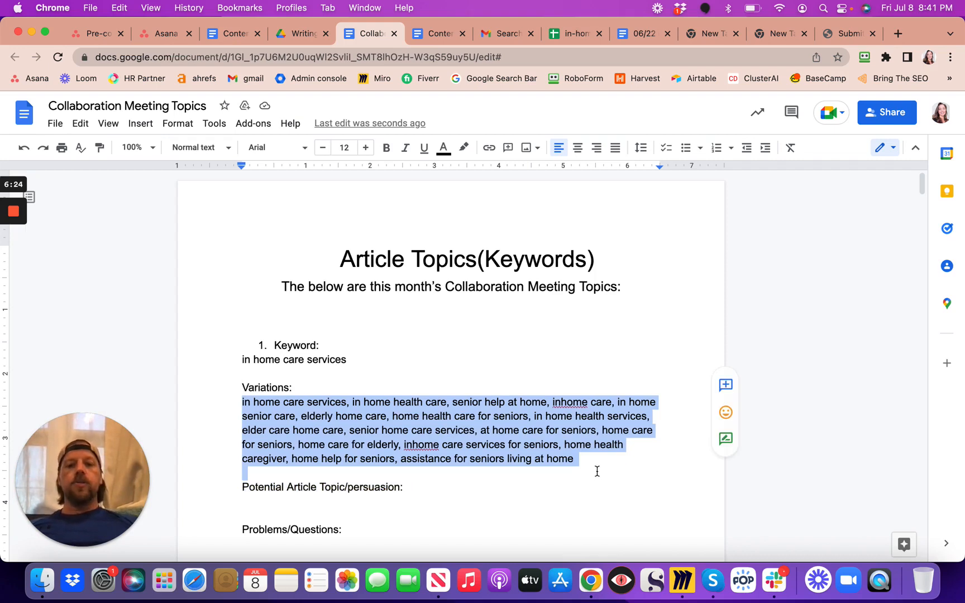
{"action": "left_click", "coordinate": [349, 363]}
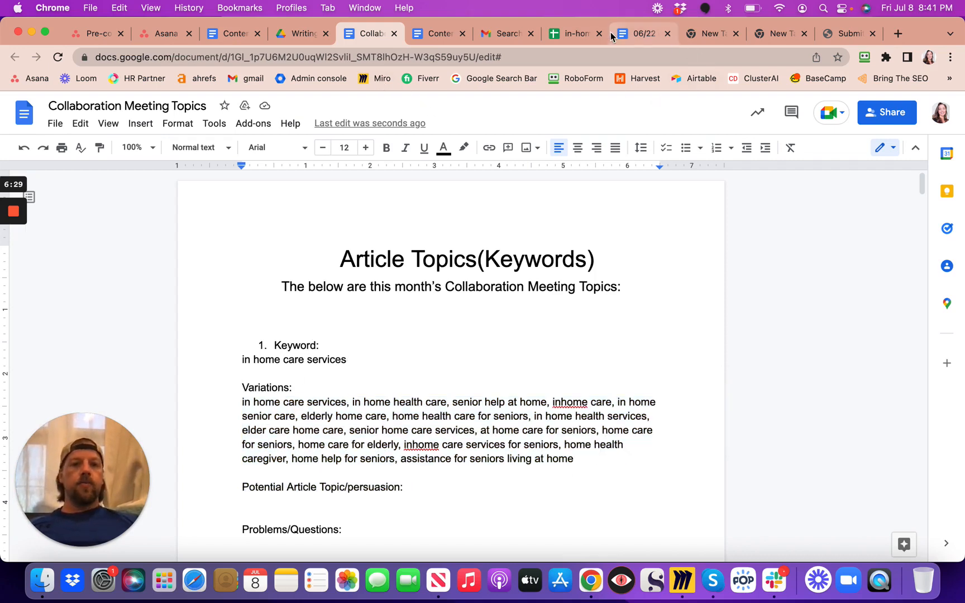
- Return to the in-home care spreadsheet and select the "home health care service" keyword cell
{"action": "left_click", "coordinate": [565, 33]}
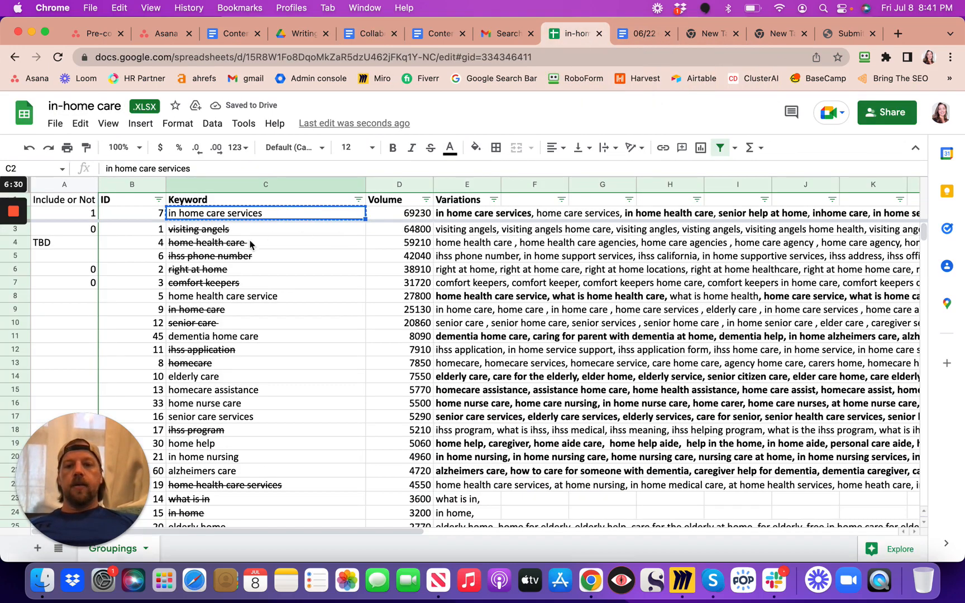
{"action": "key", "text": "super+c"}
{"action": "left_click", "coordinate": [202, 302]}
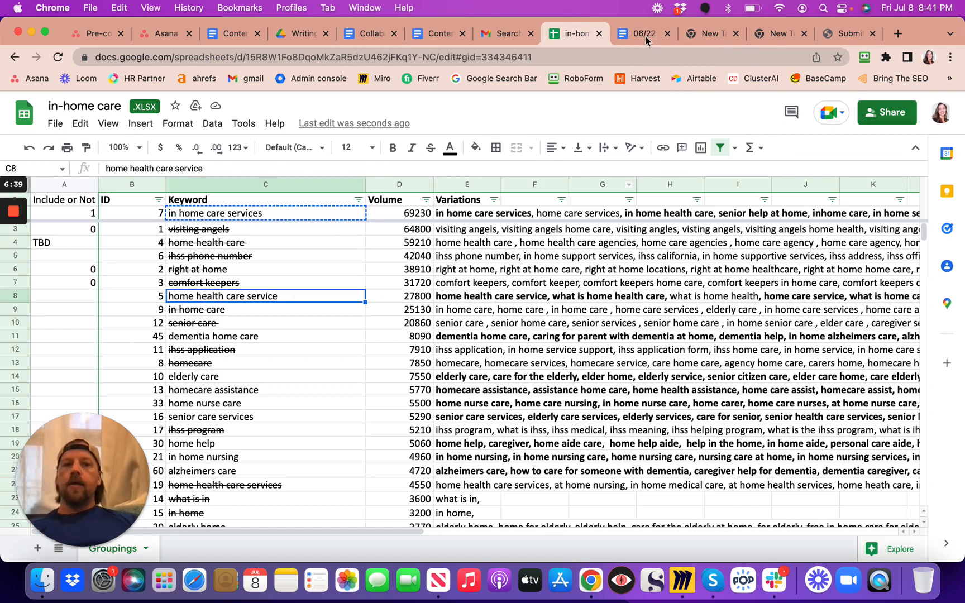
- Look through the numbered Keyword sections of the Collaboration Meeting Topics document, including the empty ones after the first keyword
{"action": "left_click", "coordinate": [369, 33]}
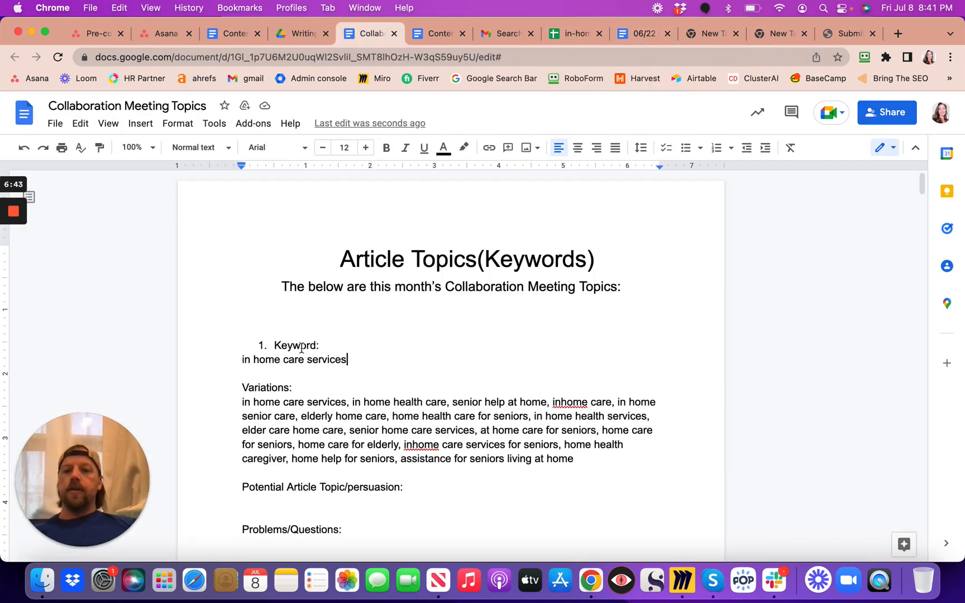
{"action": "scroll", "coordinate": [301, 348], "scroll_direction": "down", "scroll_amount": 3}
{"action": "scroll", "coordinate": [302, 348], "scroll_direction": "down", "scroll_amount": 7}
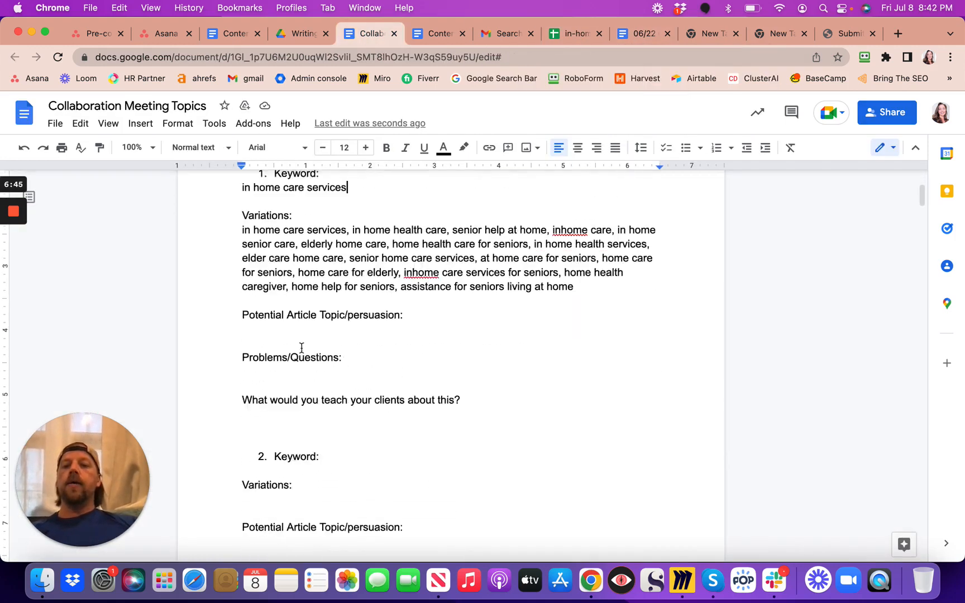
{"action": "scroll", "coordinate": [302, 348], "scroll_direction": "up", "scroll_amount": 4}
{"action": "scroll", "coordinate": [302, 348], "scroll_direction": "down", "scroll_amount": 7}
{"action": "scroll", "coordinate": [302, 348], "scroll_direction": "down", "scroll_amount": 3}
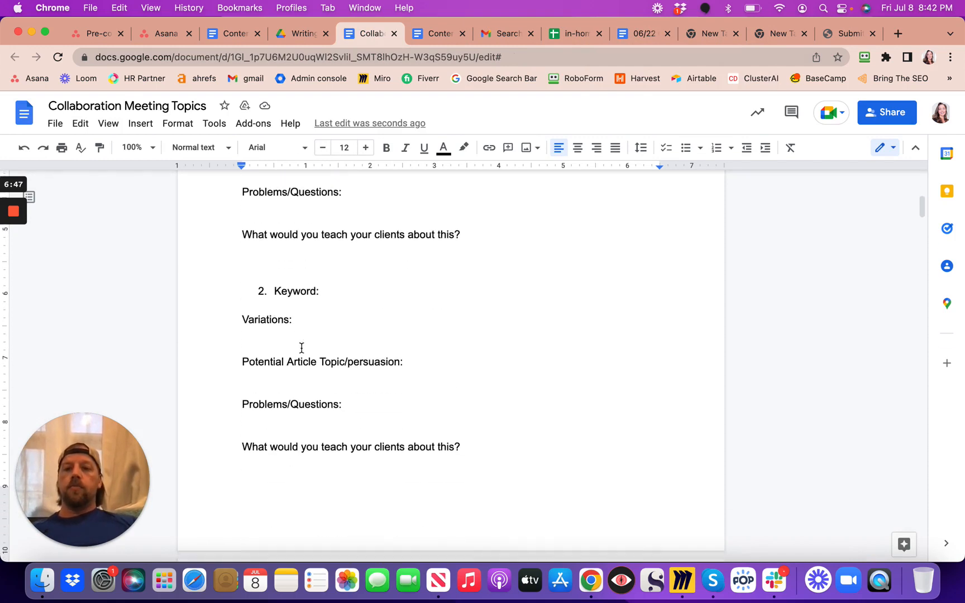
{"action": "scroll", "coordinate": [302, 348], "scroll_direction": "down", "scroll_amount": 8}
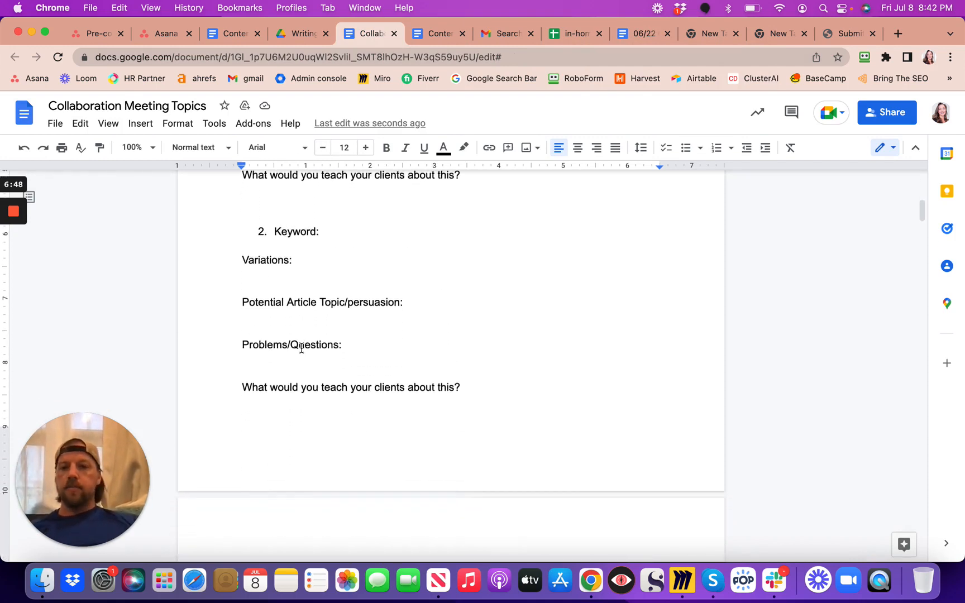
{"action": "scroll", "coordinate": [302, 348], "scroll_direction": "down", "scroll_amount": 10}
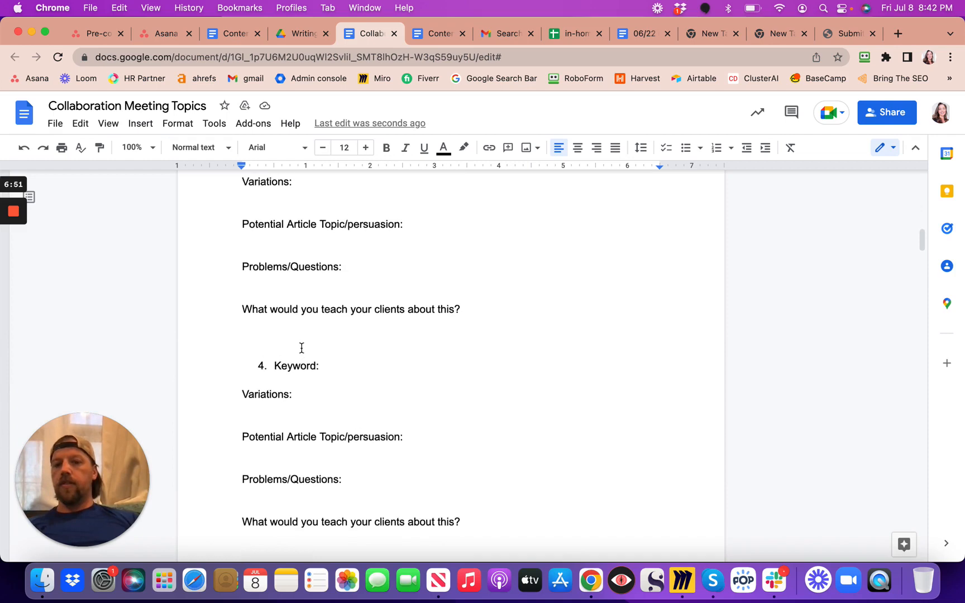
{"action": "scroll", "coordinate": [302, 348], "scroll_direction": "up", "scroll_amount": 20}
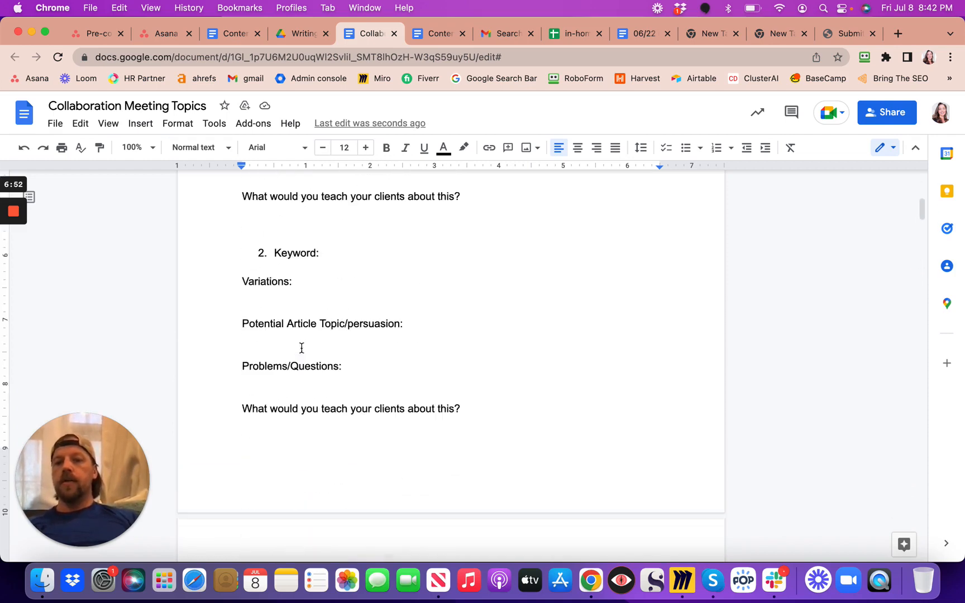
{"action": "scroll", "coordinate": [301, 348], "scroll_direction": "down", "scroll_amount": 1}
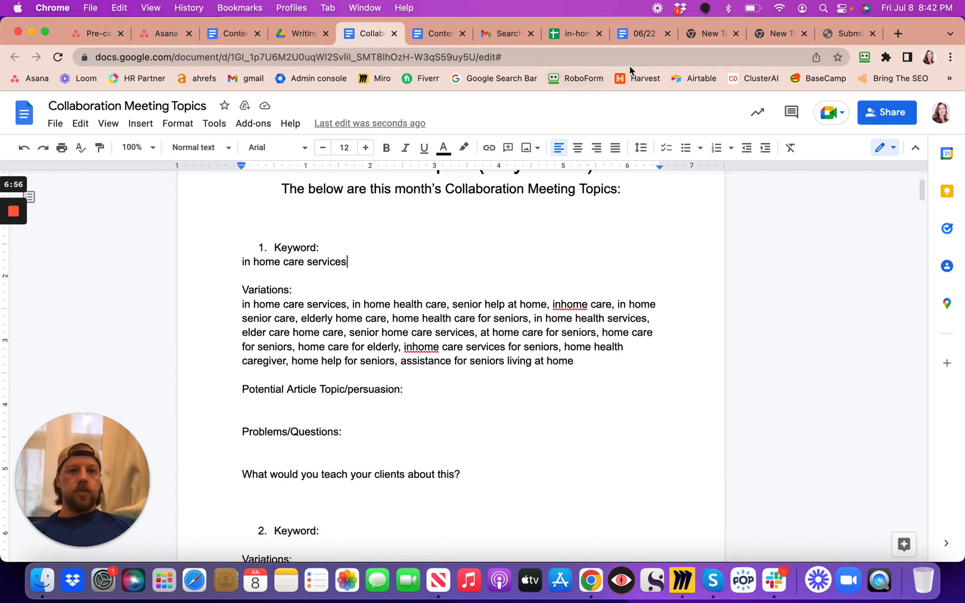
- Copy the keyword "home health care service" from the in-home care spreadsheet below the document's second Keyword label, followed by a blank line
{"action": "left_click", "coordinate": [569, 35]}
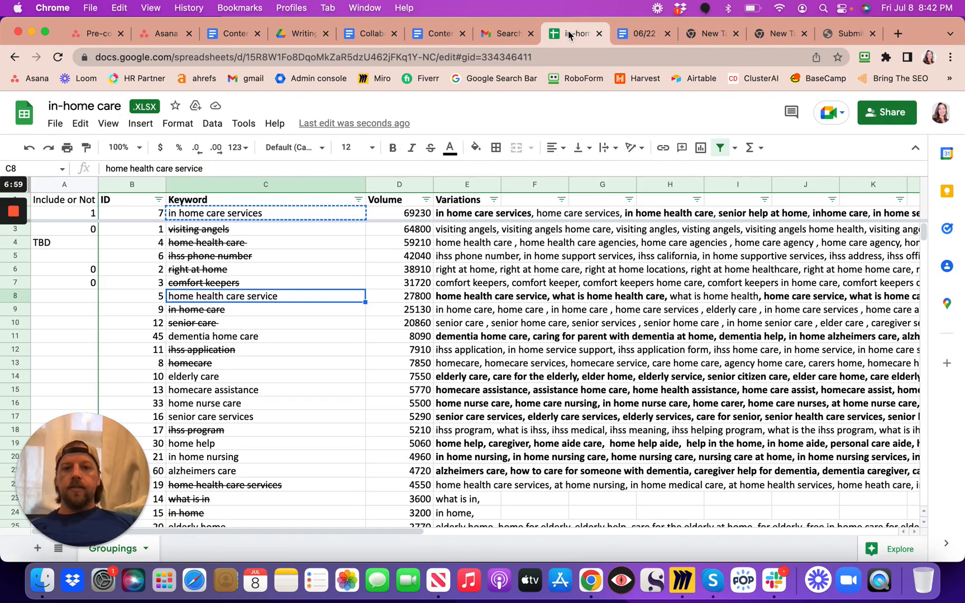
{"action": "key", "text": "ctrl+c"}
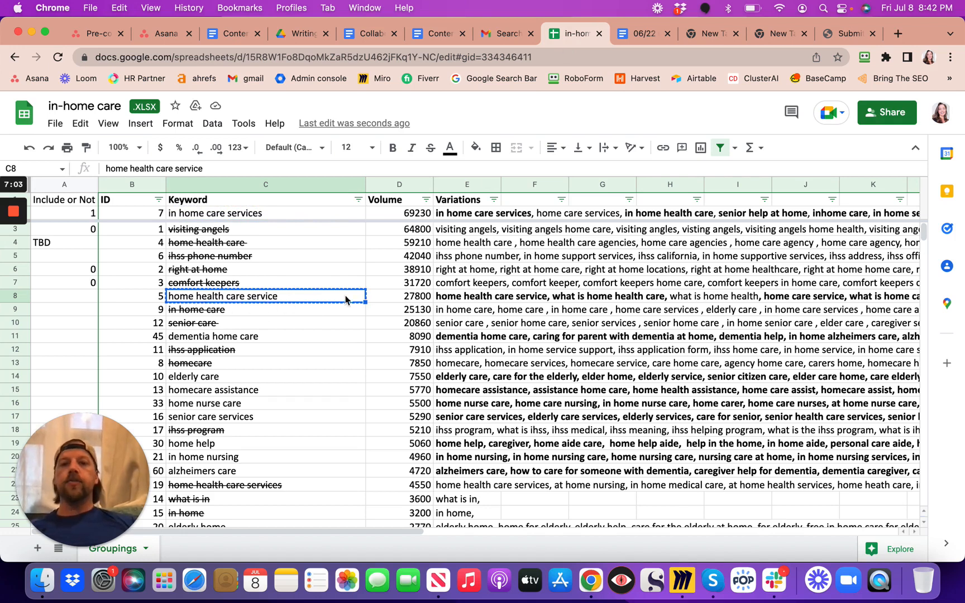
{"action": "left_click", "coordinate": [372, 35]}
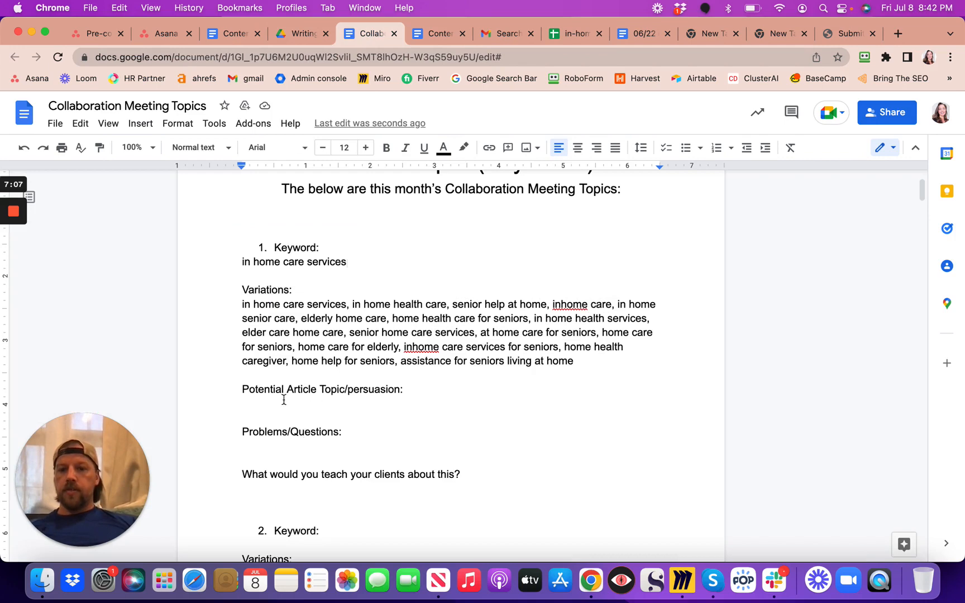
{"action": "scroll", "coordinate": [302, 496], "scroll_direction": "down", "scroll_amount": 3}
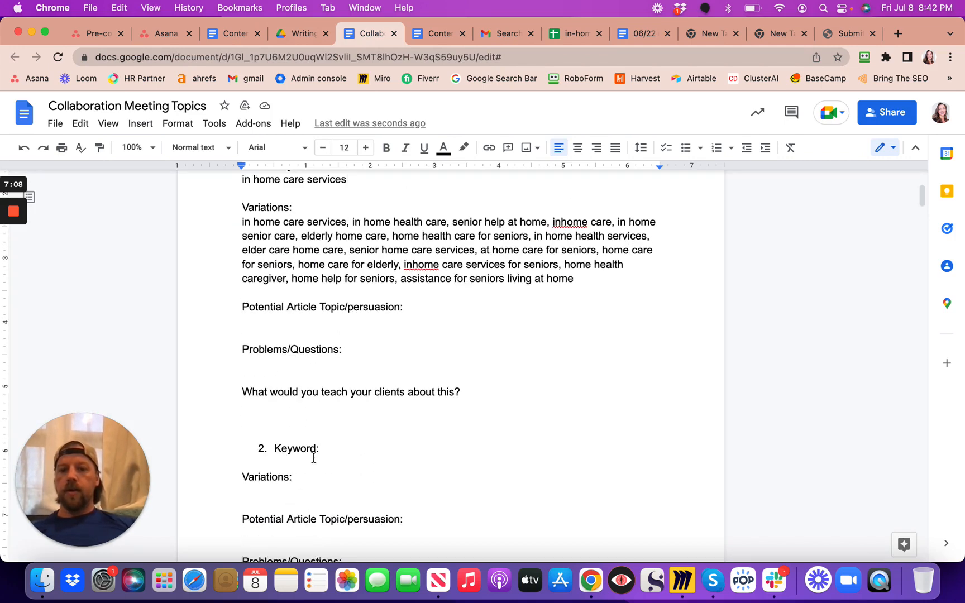
{"action": "left_click", "coordinate": [314, 459]}
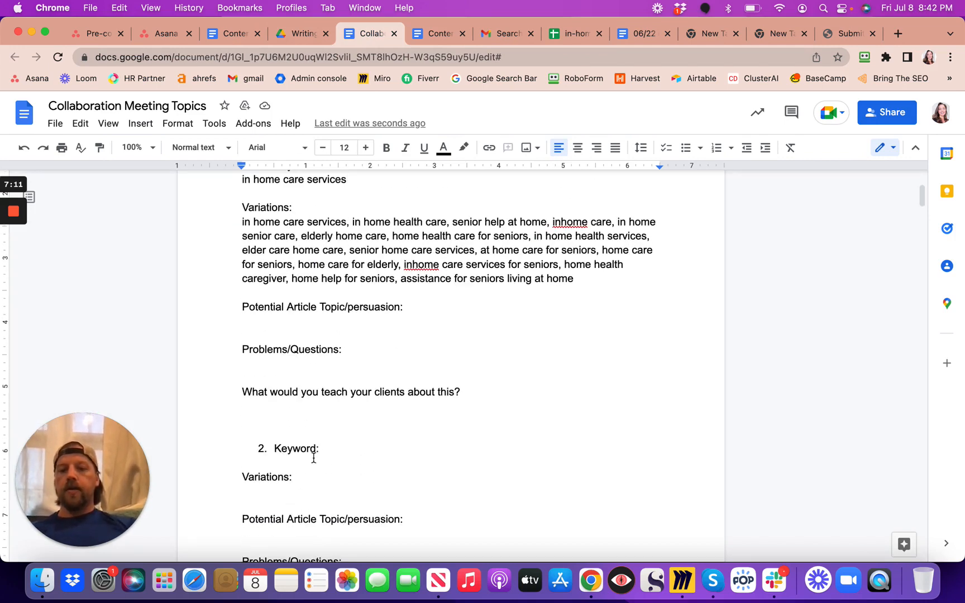
{"action": "key", "text": "super+v"}
{"action": "key", "text": "Return"}
{"action": "scroll", "coordinate": [284, 457], "scroll_direction": "down", "scroll_amount": 2}
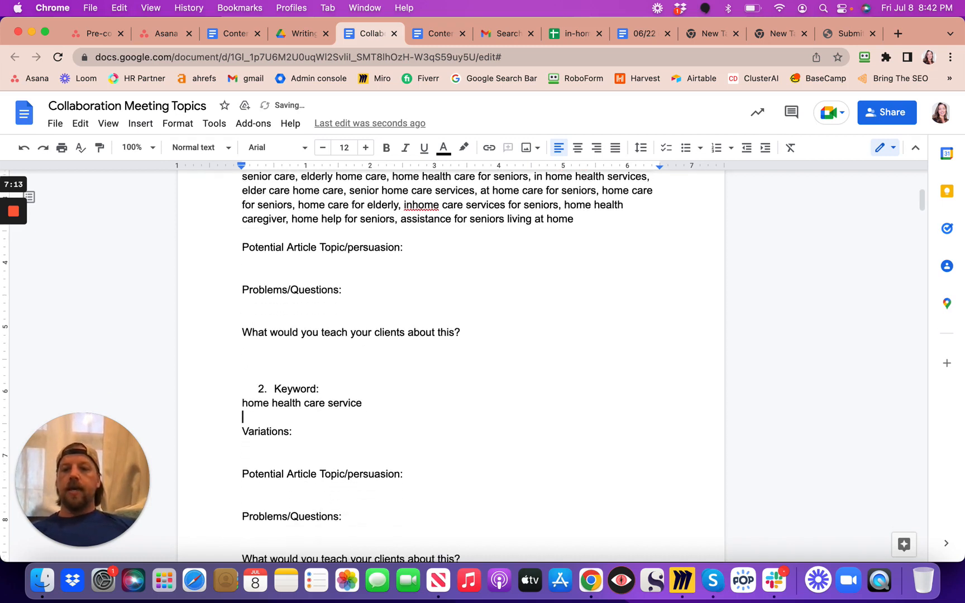
{"action": "left_click", "coordinate": [285, 448]}
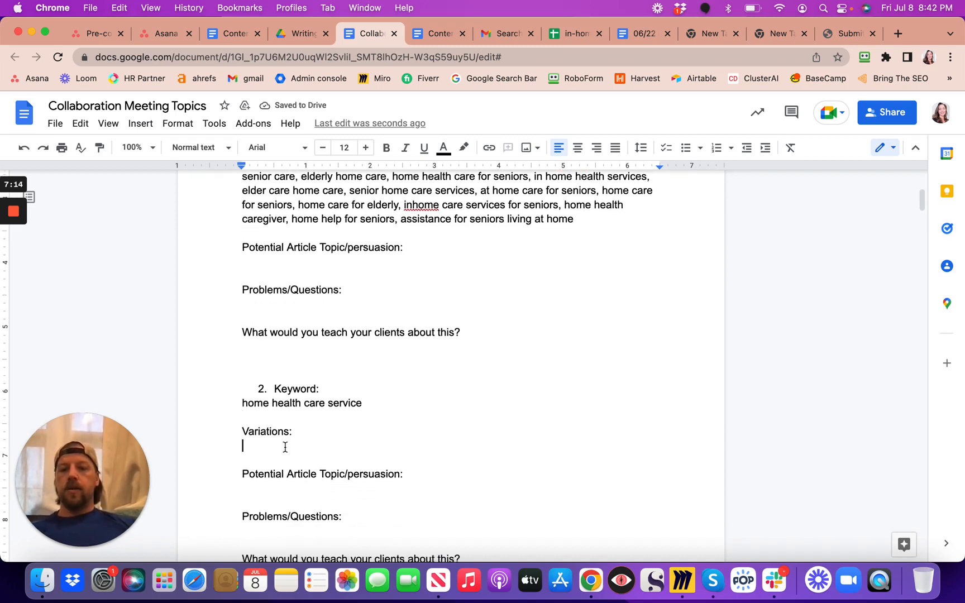
{"action": "scroll", "coordinate": [284, 447], "scroll_direction": "down", "scroll_amount": 7}
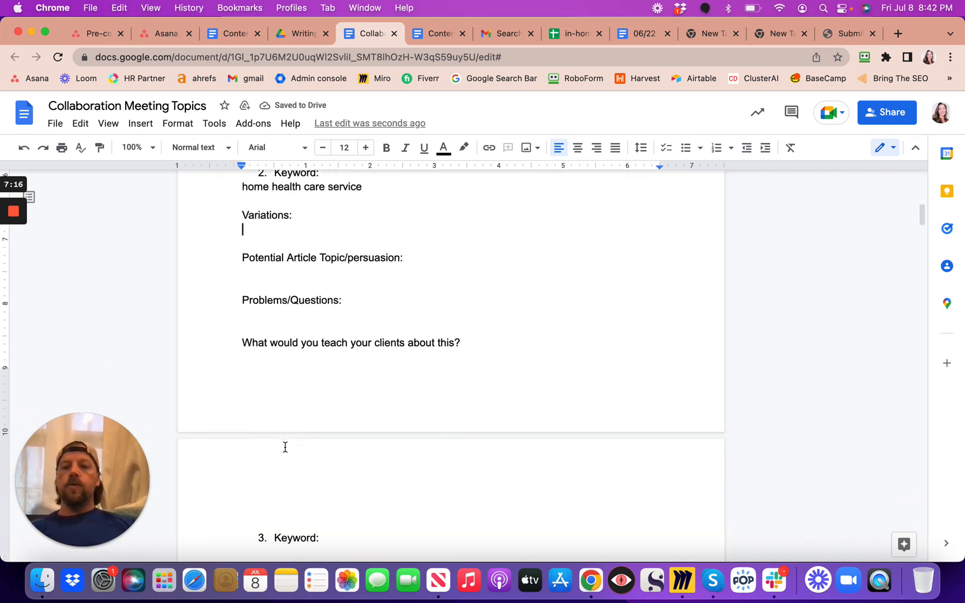
{"action": "scroll", "coordinate": [285, 450], "scroll_direction": "down", "scroll_amount": 2}
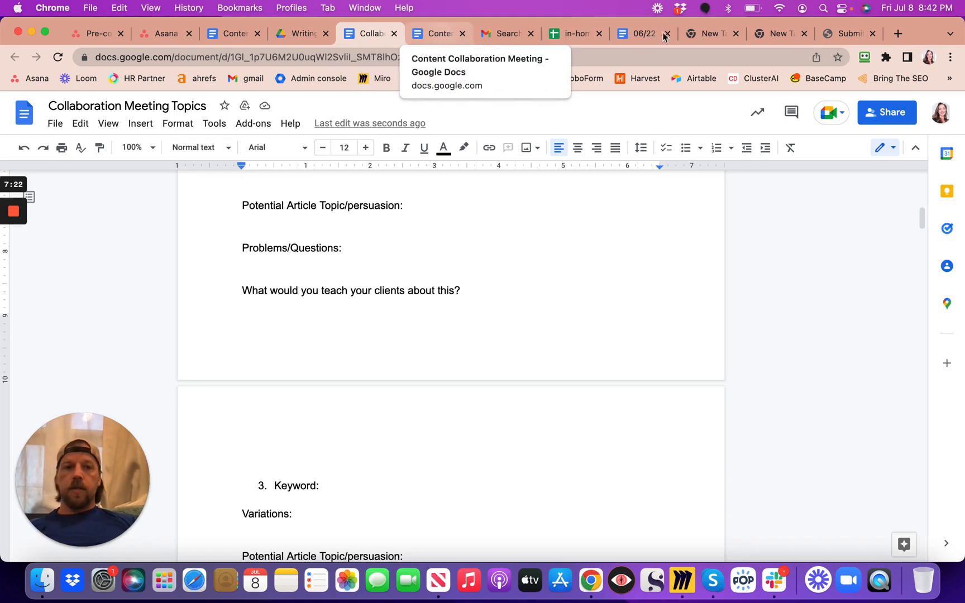
- Open the "06/22 Content Amy's Eden" document at its first keyword section, "in home care services"
{"action": "left_click", "coordinate": [641, 37]}
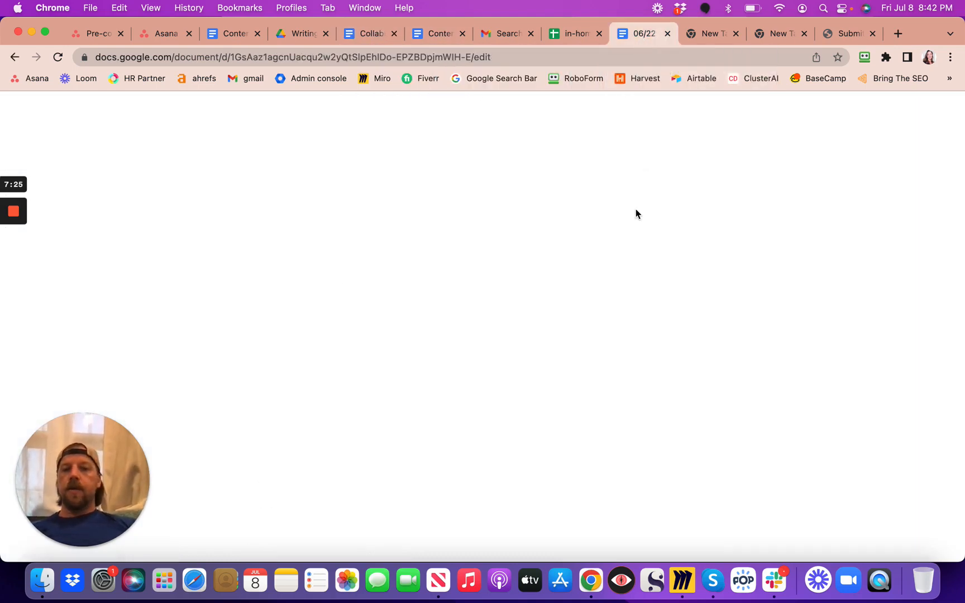
{"action": "scroll", "coordinate": [494, 244], "scroll_direction": "up", "scroll_amount": 20}
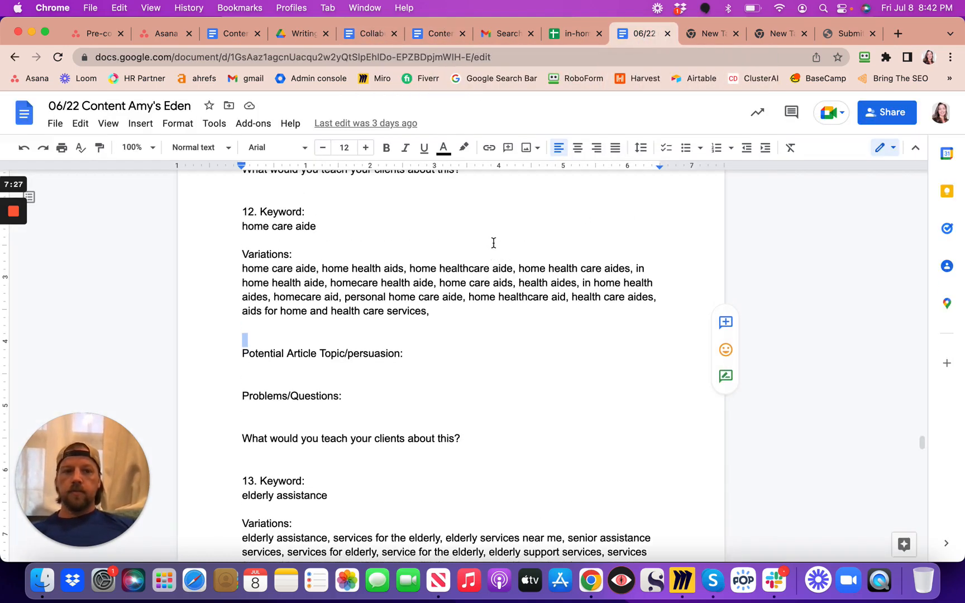
{"action": "scroll", "coordinate": [494, 244], "scroll_direction": "up", "scroll_amount": 15}
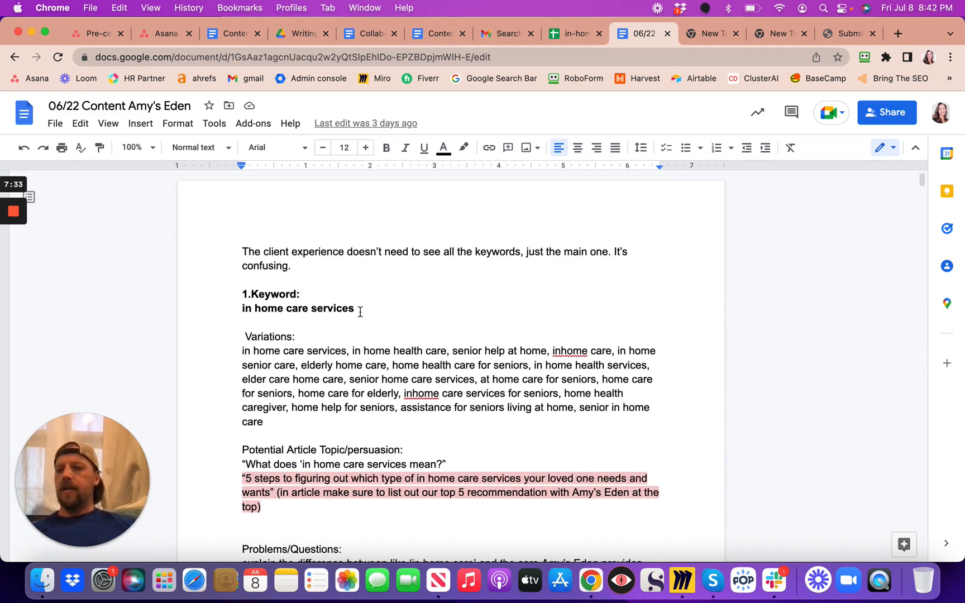
{"action": "left_click", "coordinate": [360, 312]}
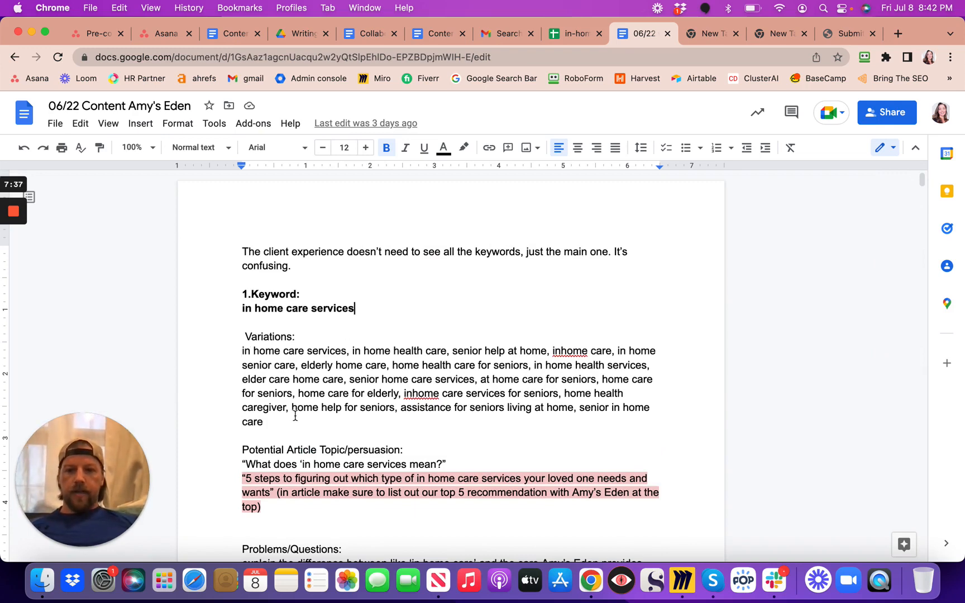
- Examine how the sections for keywords 1 through 5 are filled in with variations, article topics, problems and client teaching points
{"action": "scroll", "coordinate": [295, 416], "scroll_direction": "down", "scroll_amount": 10}
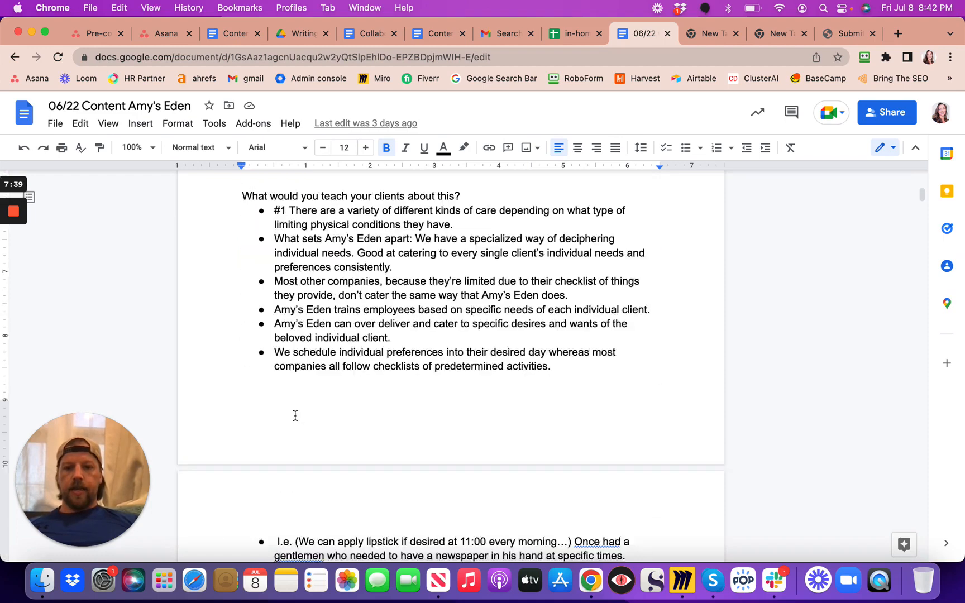
{"action": "scroll", "coordinate": [295, 416], "scroll_direction": "down", "scroll_amount": 9}
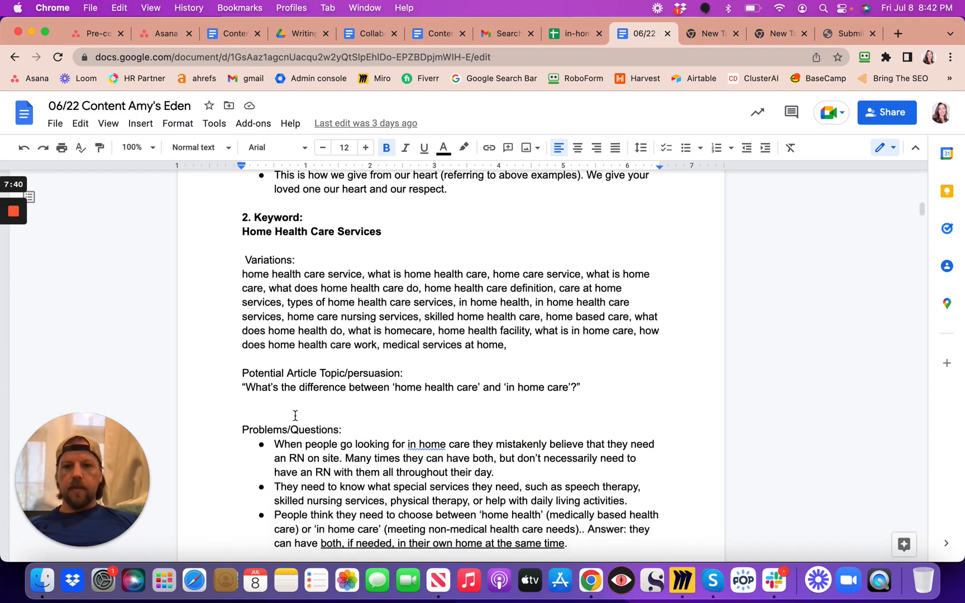
{"action": "scroll", "coordinate": [295, 416], "scroll_direction": "down", "scroll_amount": 1}
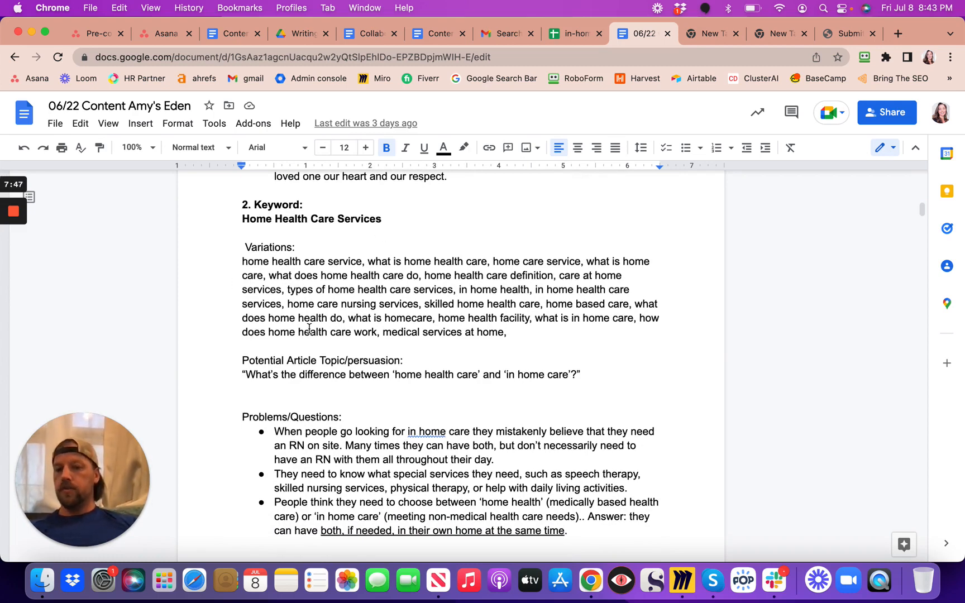
{"action": "scroll", "coordinate": [309, 329], "scroll_direction": "down", "scroll_amount": 1}
{"action": "scroll", "coordinate": [309, 329], "scroll_direction": "up", "scroll_amount": 5}
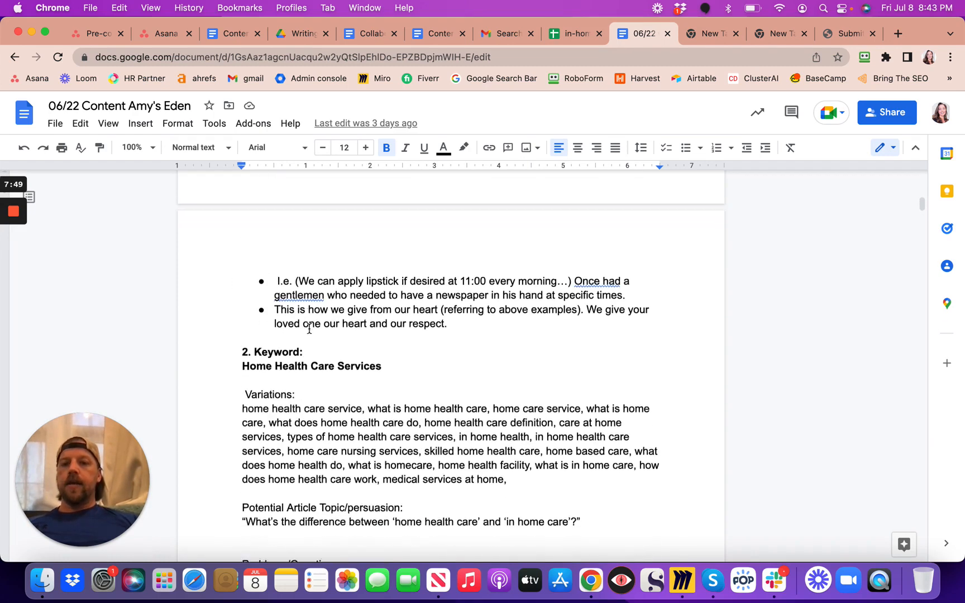
{"action": "scroll", "coordinate": [309, 329], "scroll_direction": "down", "scroll_amount": 15}
{"action": "scroll", "coordinate": [309, 328], "scroll_direction": "down", "scroll_amount": 10}
{"action": "scroll", "coordinate": [309, 329], "scroll_direction": "up", "scroll_amount": 20}
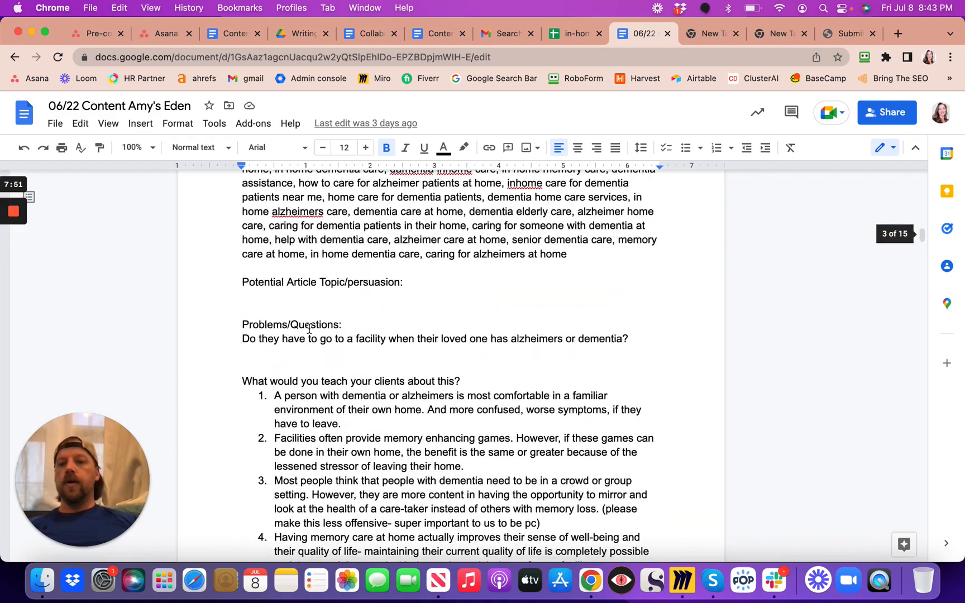
{"action": "scroll", "coordinate": [309, 328], "scroll_direction": "up", "scroll_amount": 6}
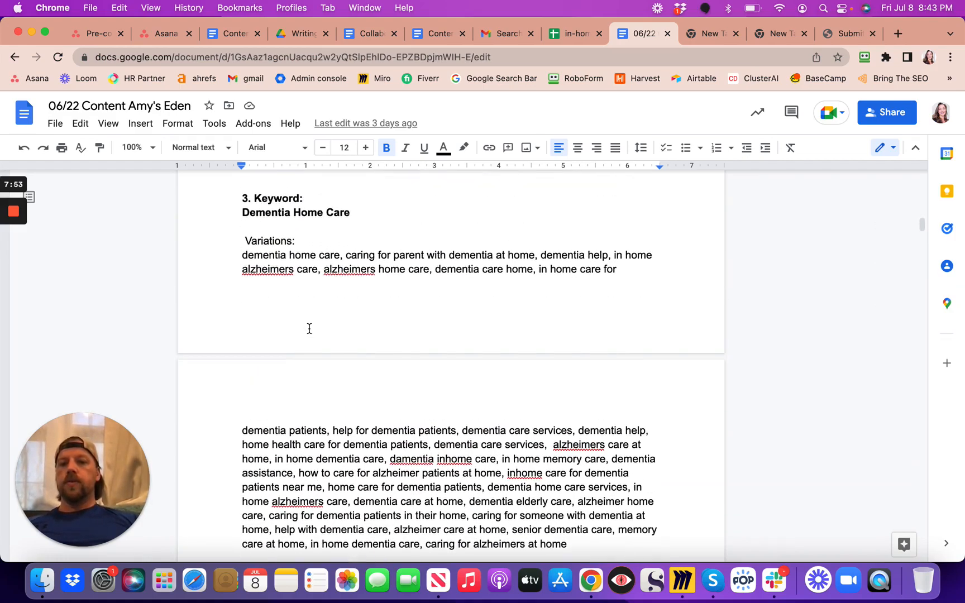
{"action": "scroll", "coordinate": [309, 328], "scroll_direction": "down", "scroll_amount": 20}
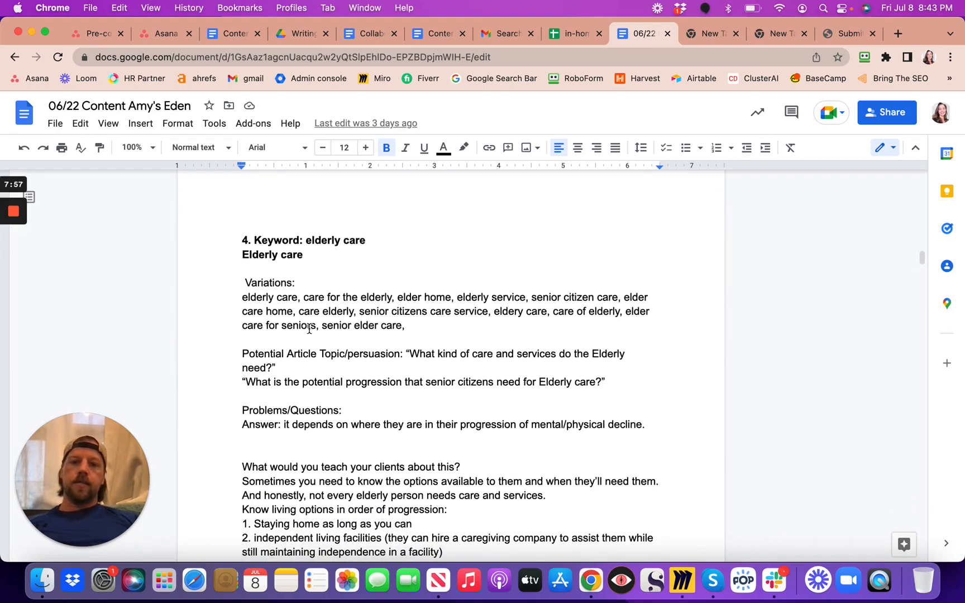
{"action": "scroll", "coordinate": [358, 257], "scroll_direction": "down", "scroll_amount": 20}
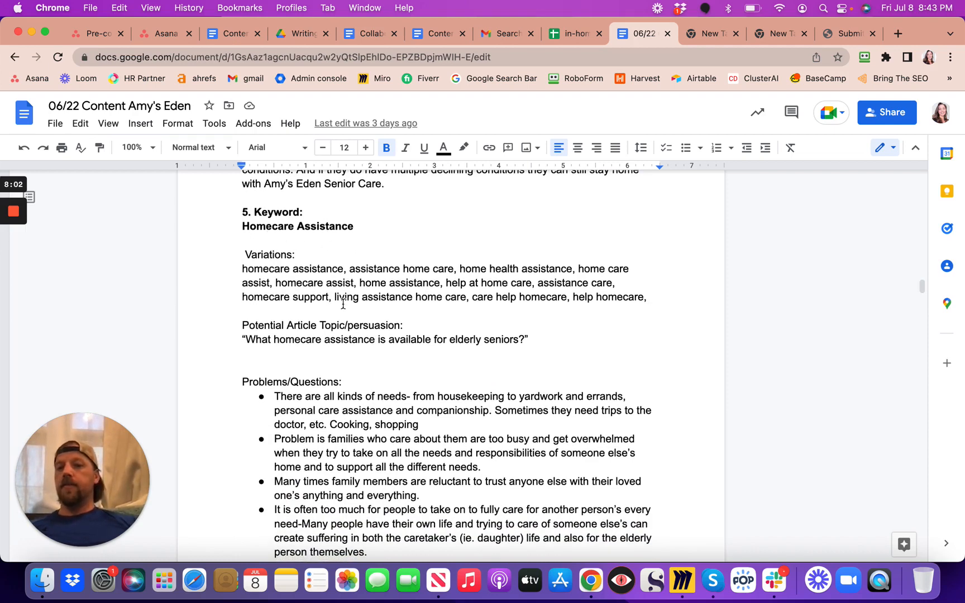
- Return to the "in home care services" section and examine its variations, potential article topics, problems and client teaching points
{"action": "scroll", "coordinate": [362, 308], "scroll_direction": "up", "scroll_amount": 20}
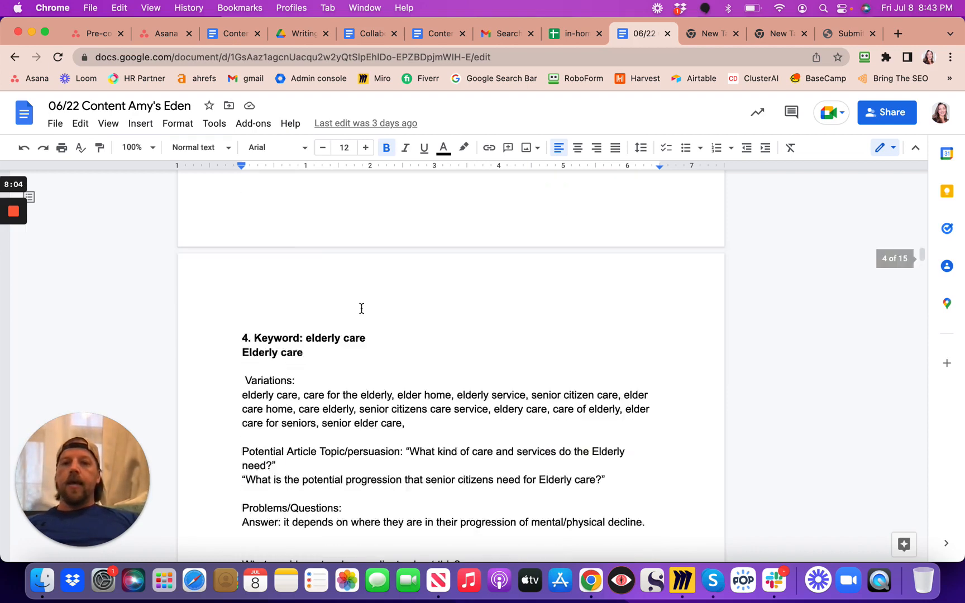
{"action": "left_click", "coordinate": [361, 309]}
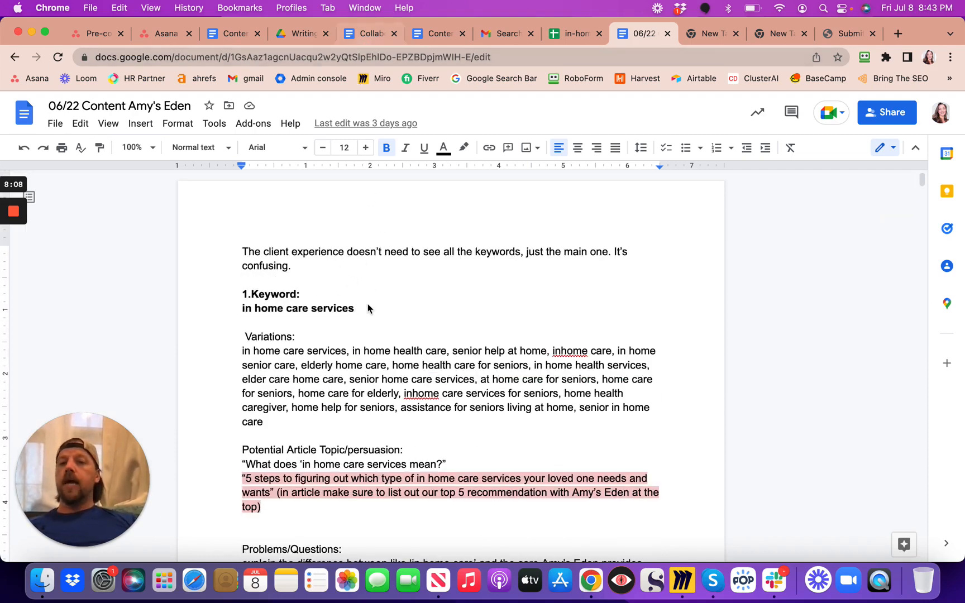
{"action": "scroll", "coordinate": [368, 304], "scroll_direction": "down", "scroll_amount": 2}
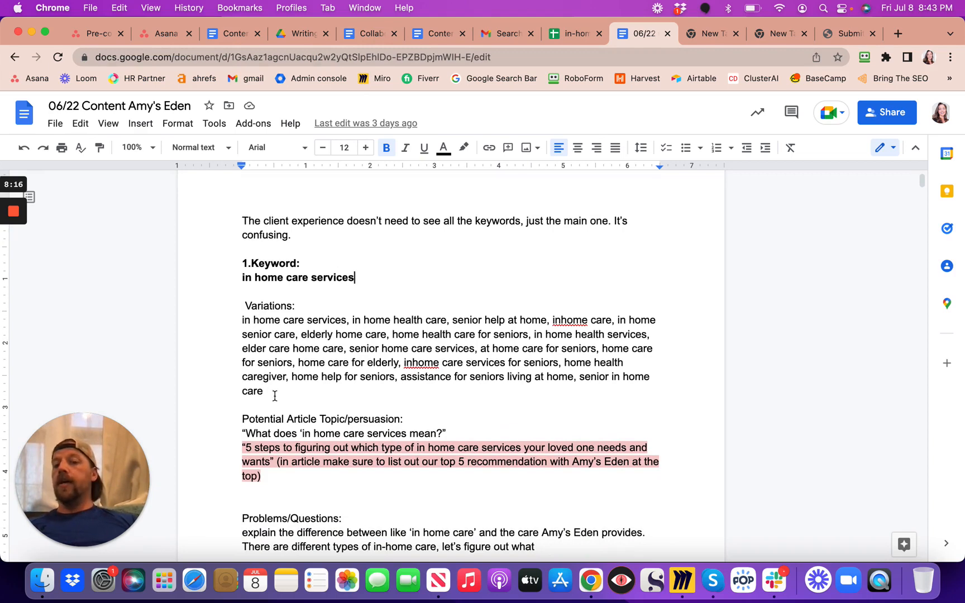
{"action": "scroll", "coordinate": [274, 395], "scroll_direction": "down", "scroll_amount": 5}
{"action": "scroll", "coordinate": [275, 397], "scroll_direction": "up", "scroll_amount": 3}
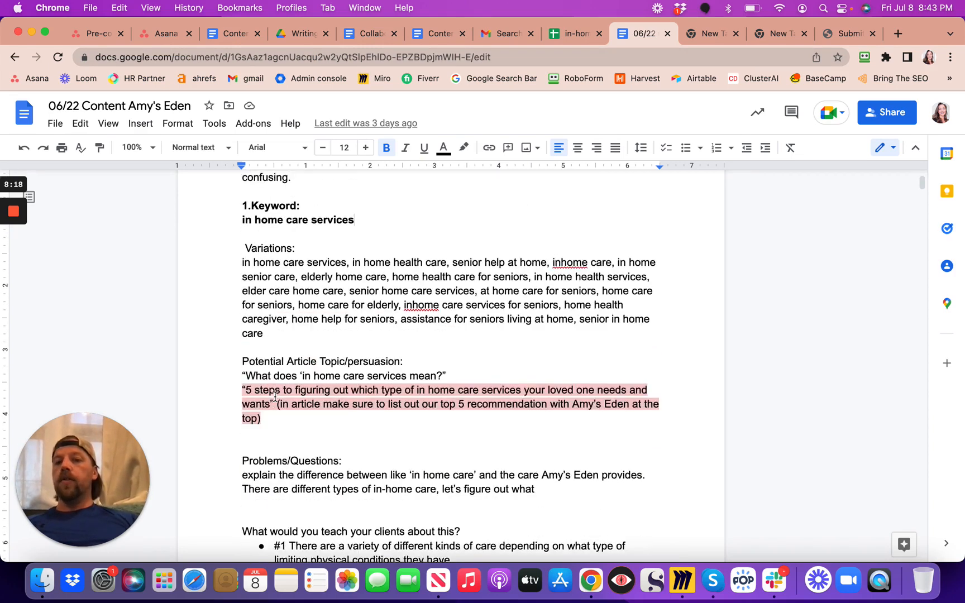
{"action": "scroll", "coordinate": [275, 397], "scroll_direction": "down", "scroll_amount": 2}
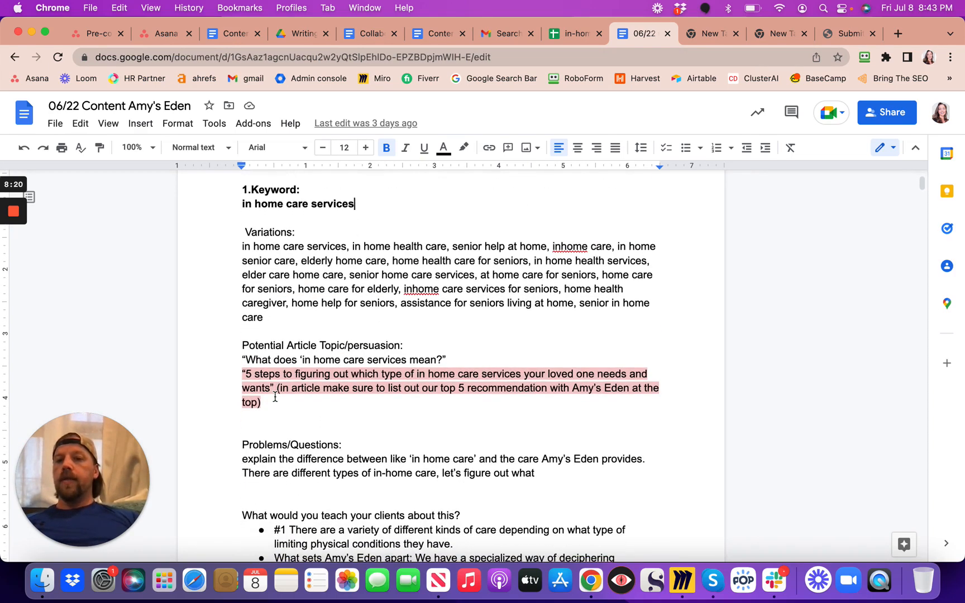
{"action": "left_click", "coordinate": [428, 346]}
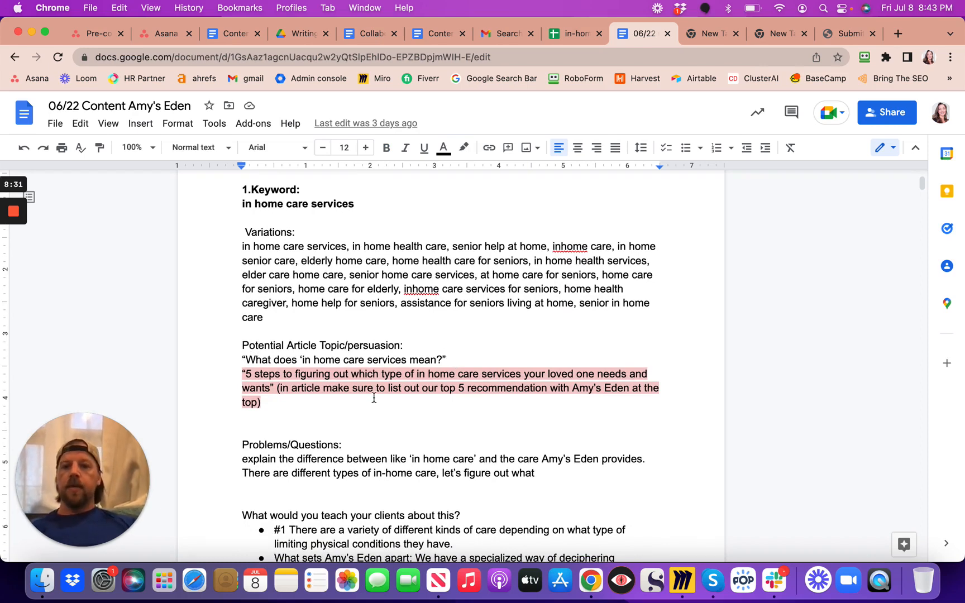
{"action": "scroll", "coordinate": [374, 398], "scroll_direction": "down", "scroll_amount": 3}
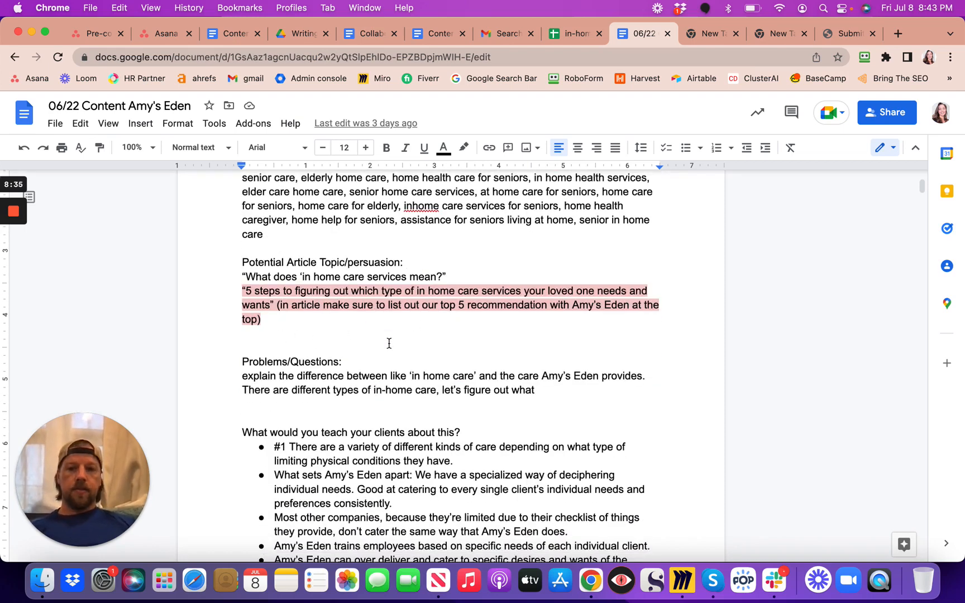
- Examine the Problems/Questions text of the "in home care services" section, highlighting its wording on the different types of in-home care
{"action": "scroll", "coordinate": [389, 343], "scroll_direction": "down", "scroll_amount": 4}
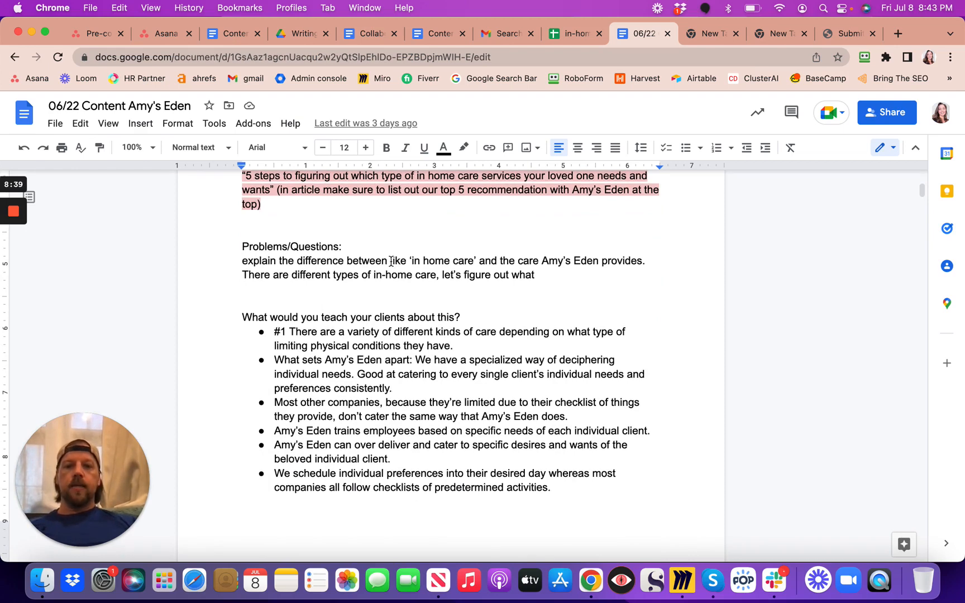
{"action": "left_click_drag", "start_coordinate": [391, 261], "coordinate": [479, 261]}
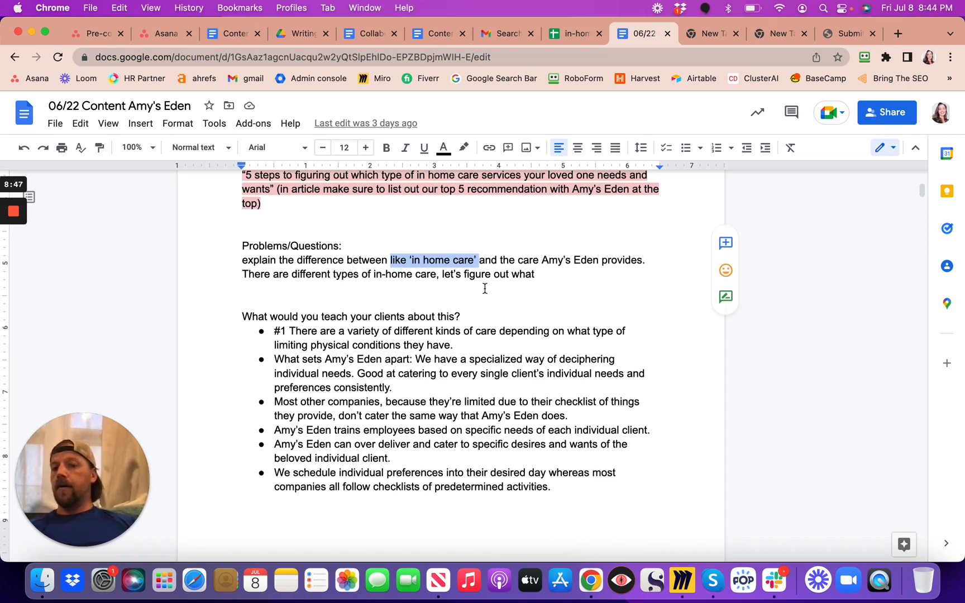
{"action": "scroll", "coordinate": [484, 287], "scroll_direction": "down", "scroll_amount": 2}
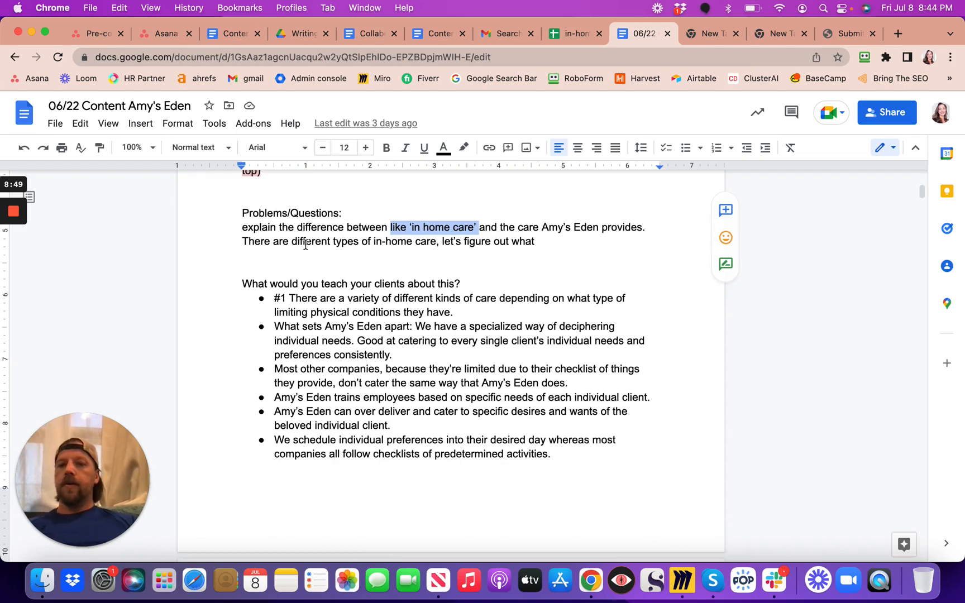
{"action": "left_click_drag", "start_coordinate": [374, 243], "coordinate": [537, 245]}
{"action": "scroll", "coordinate": [536, 244], "scroll_direction": "down", "scroll_amount": 3}
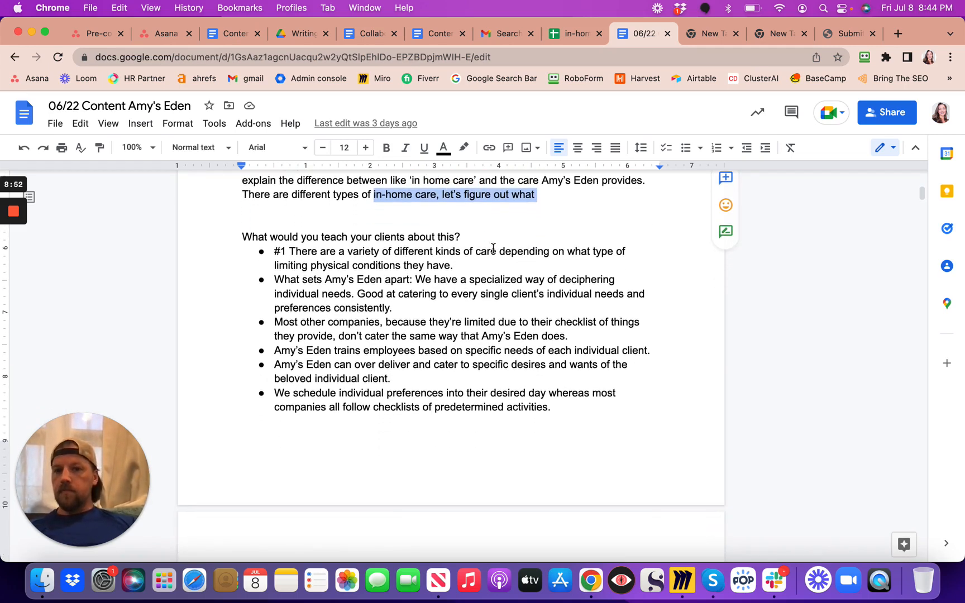
{"action": "left_click", "coordinate": [314, 238]}
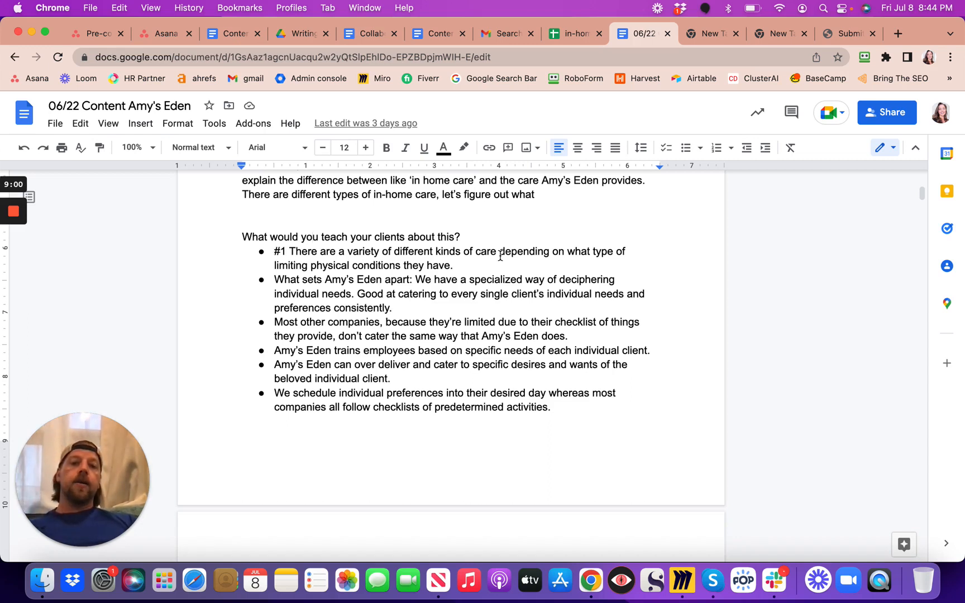
- Examine the client teaching bullets, highlighting the points on kinds of care, individual preferences, other companies' checklists and employee training
{"action": "triple_click", "coordinate": [276, 253]}
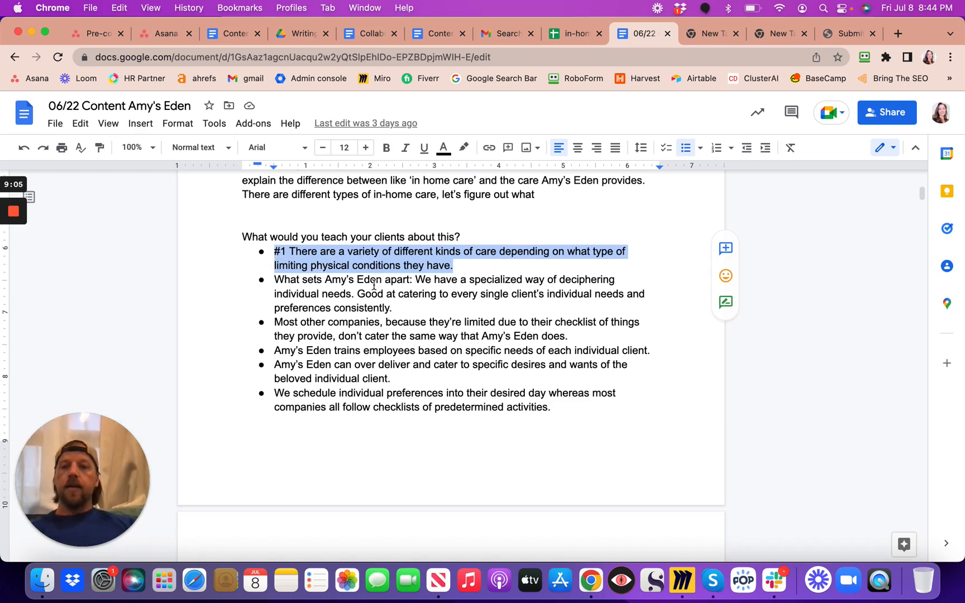
{"action": "double_click", "coordinate": [405, 312]}
{"action": "left_click", "coordinate": [405, 311]}
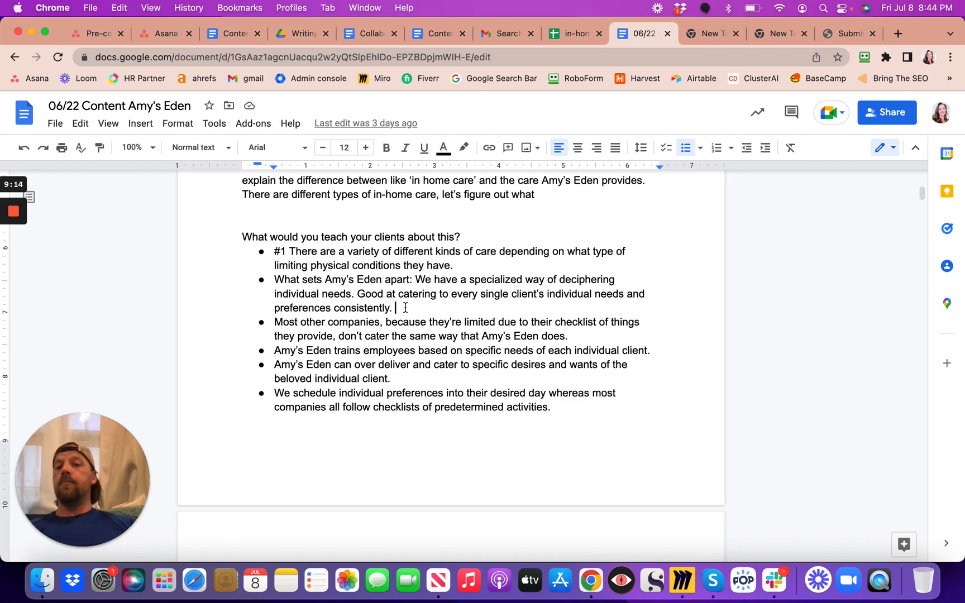
{"action": "left_click_drag", "start_coordinate": [406, 308], "coordinate": [318, 303]}
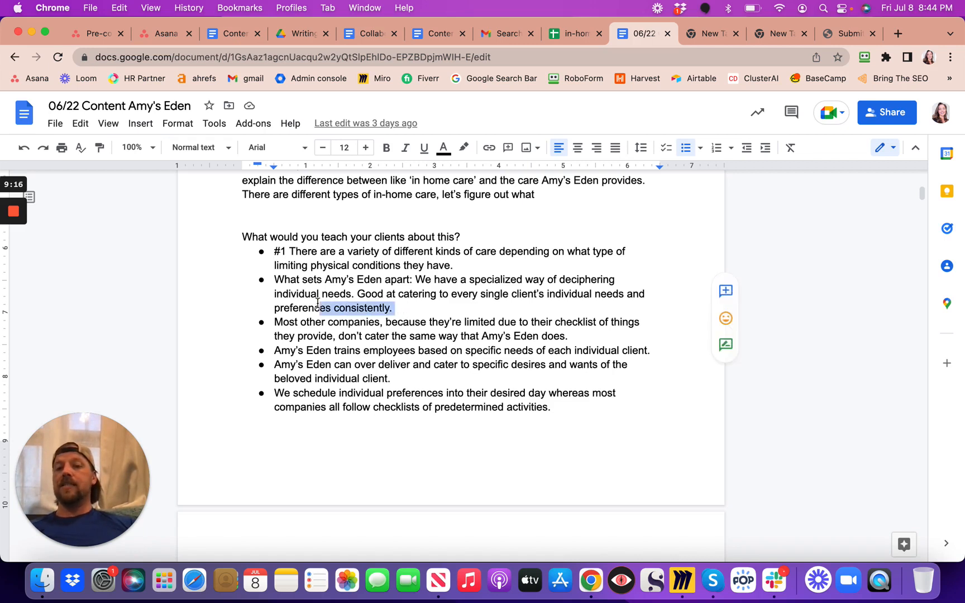
{"action": "left_click", "coordinate": [406, 353]}
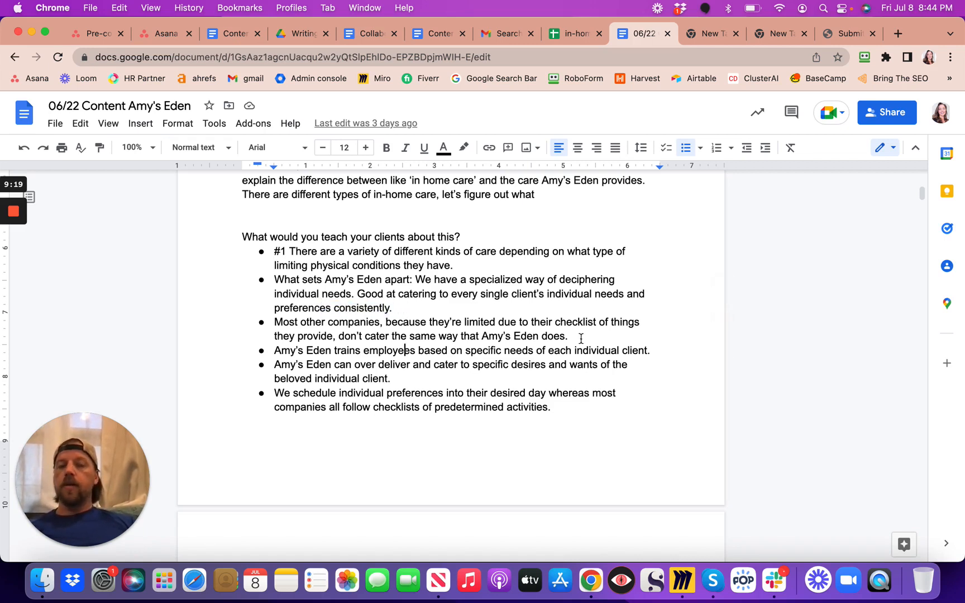
{"action": "left_click_drag", "start_coordinate": [581, 339], "coordinate": [278, 319]}
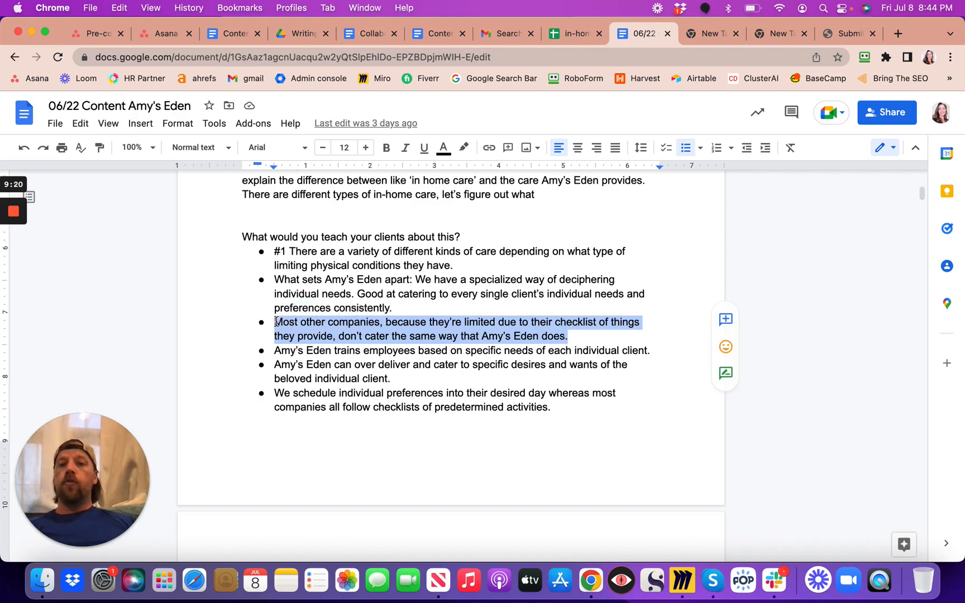
{"action": "scroll", "coordinate": [277, 322], "scroll_direction": "up", "scroll_amount": 10}
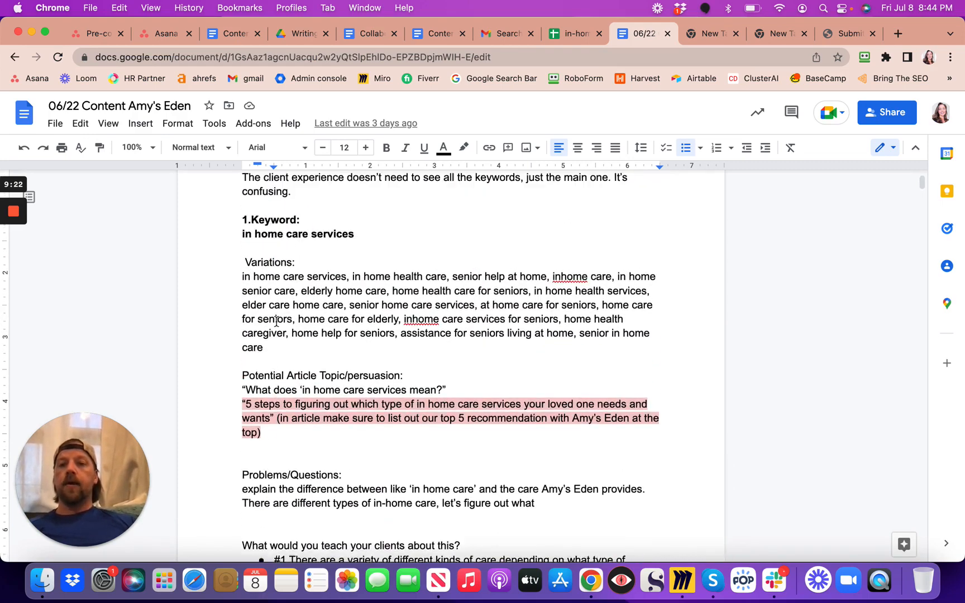
{"action": "scroll", "coordinate": [276, 322], "scroll_direction": "up", "scroll_amount": 1}
{"action": "scroll", "coordinate": [277, 322], "scroll_direction": "down", "scroll_amount": 12}
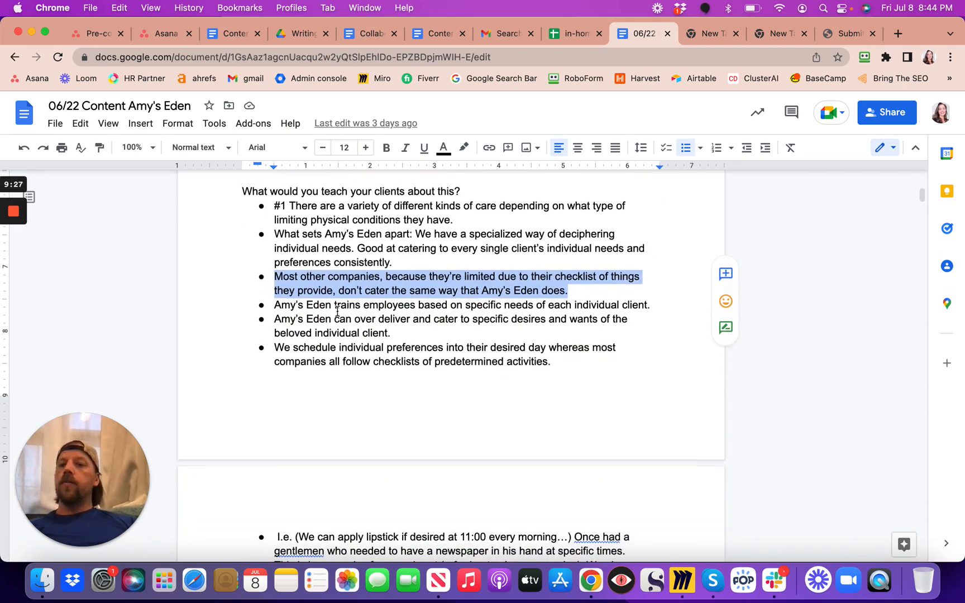
{"action": "left_click", "coordinate": [589, 291]}
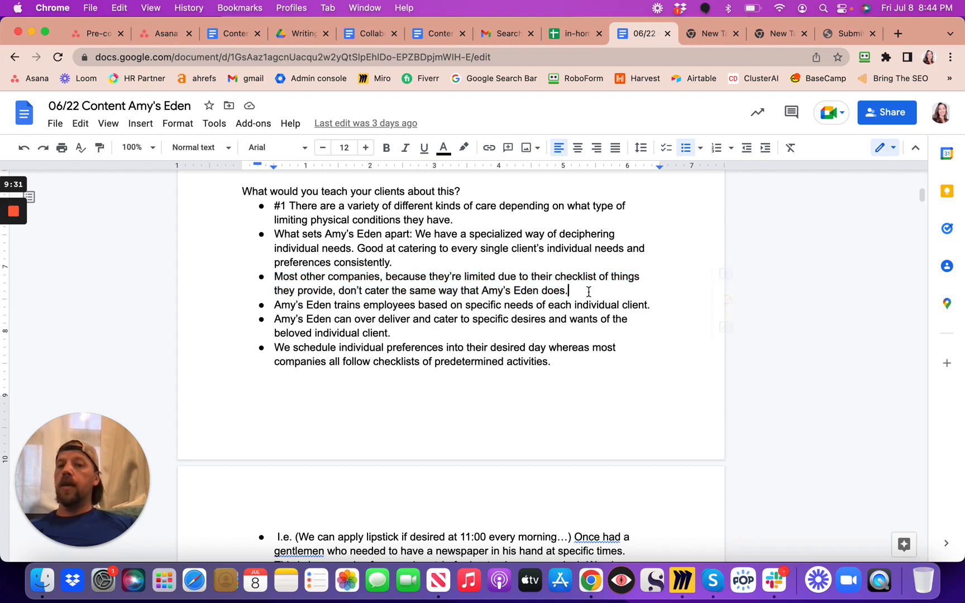
{"action": "left_click_drag", "start_coordinate": [482, 291], "coordinate": [565, 292]}
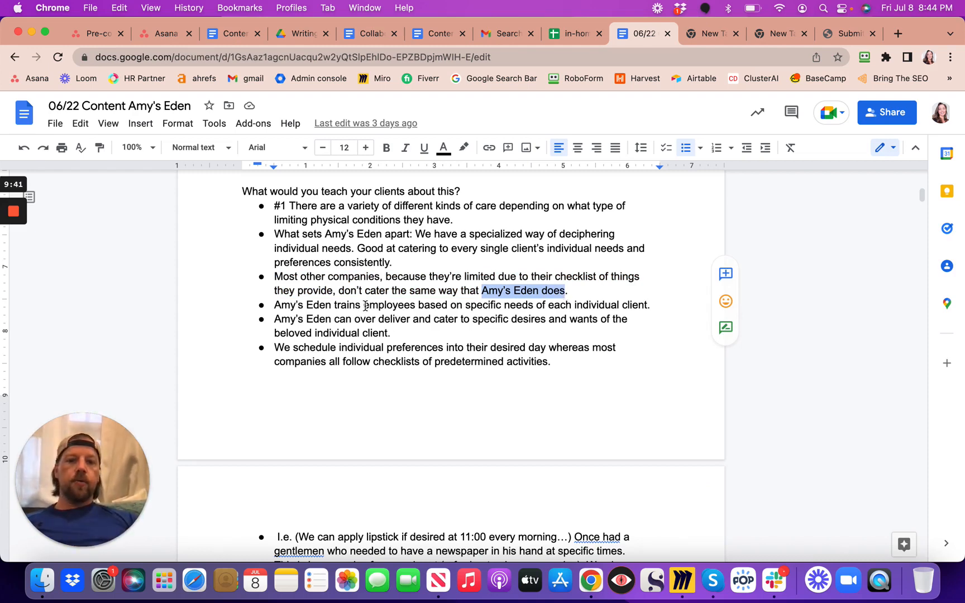
{"action": "left_click_drag", "start_coordinate": [364, 305], "coordinate": [538, 306]}
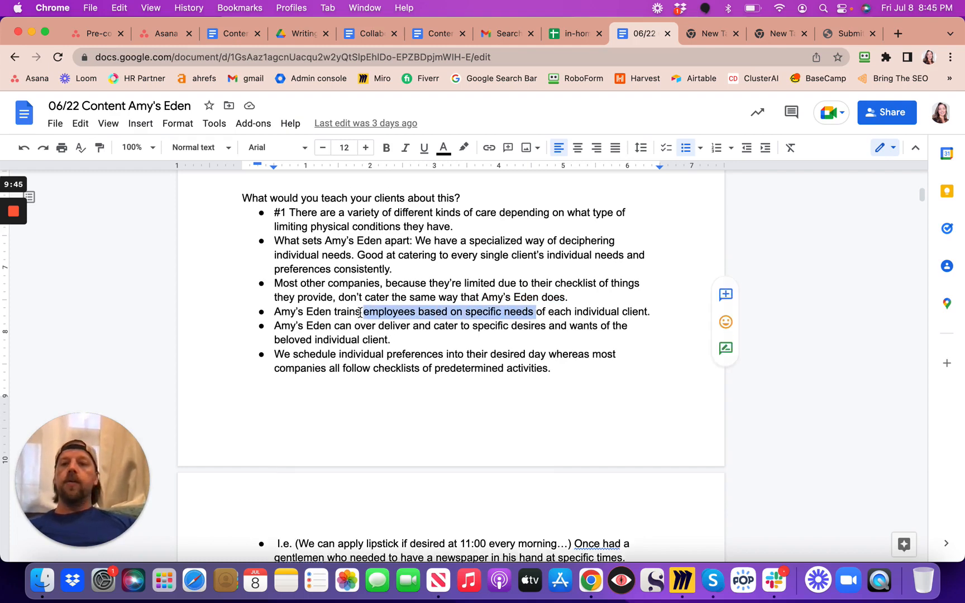
- Review the whole "in home care services" section again, from its main keyword and variations through to its client teaching points
{"action": "scroll", "coordinate": [360, 313], "scroll_direction": "up", "scroll_amount": 3}
{"action": "scroll", "coordinate": [361, 312], "scroll_direction": "up", "scroll_amount": 9}
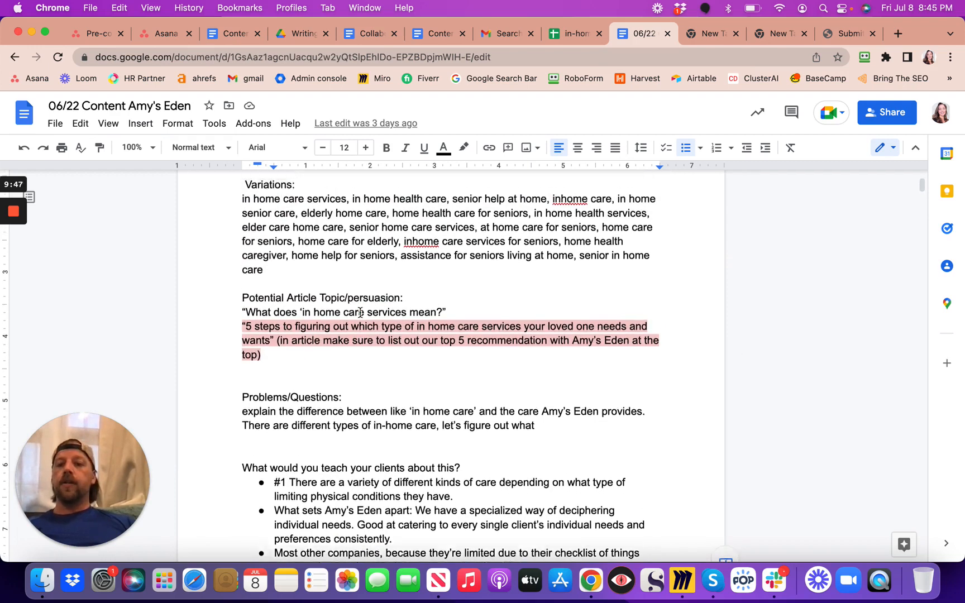
{"action": "scroll", "coordinate": [360, 313], "scroll_direction": "up", "scroll_amount": 2}
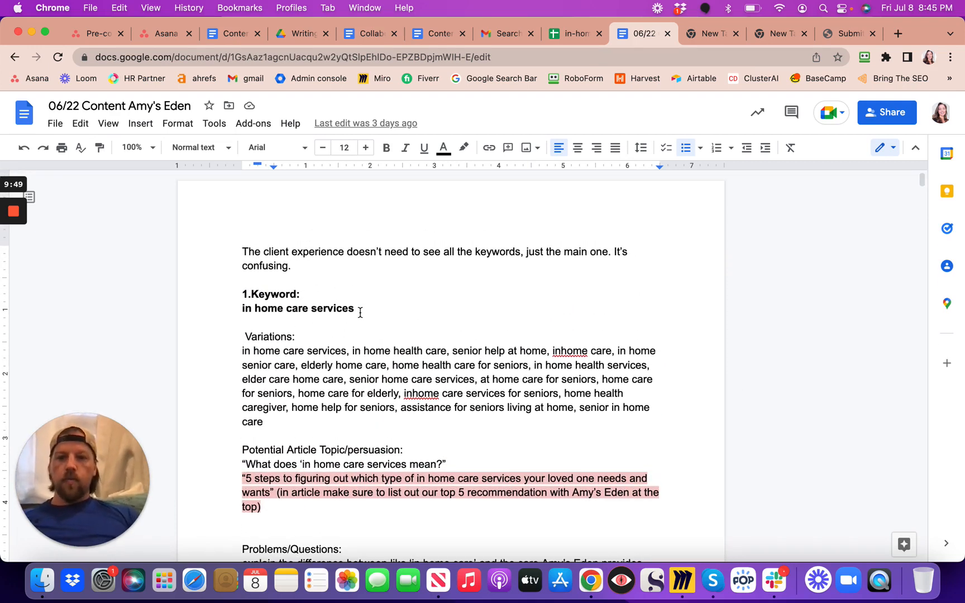
{"action": "scroll", "coordinate": [360, 313], "scroll_direction": "down", "scroll_amount": 5}
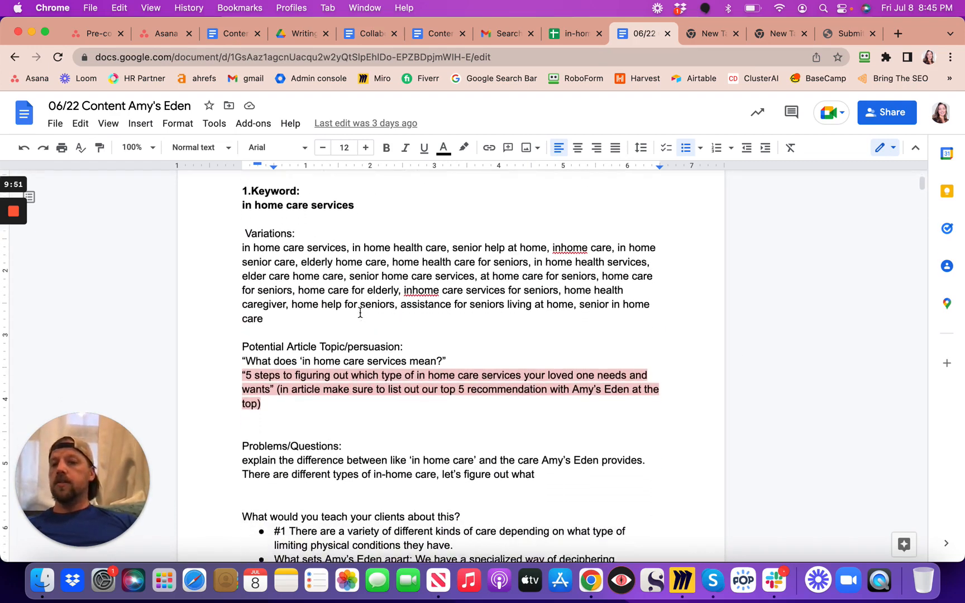
{"action": "scroll", "coordinate": [360, 313], "scroll_direction": "down", "scroll_amount": 1}
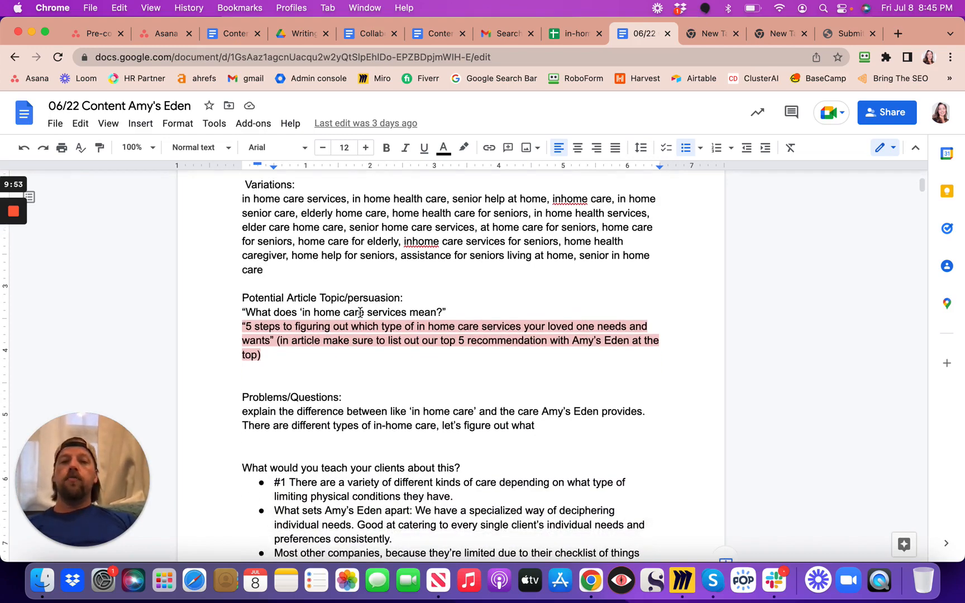
{"action": "scroll", "coordinate": [361, 313], "scroll_direction": "down", "scroll_amount": 7}
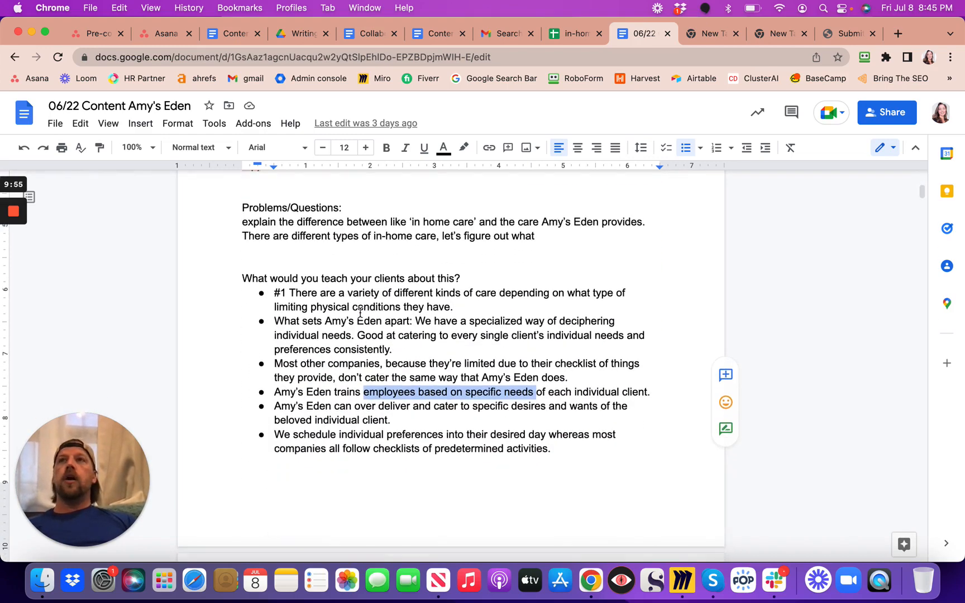
{"action": "scroll", "coordinate": [360, 313], "scroll_direction": "down", "scroll_amount": 8}
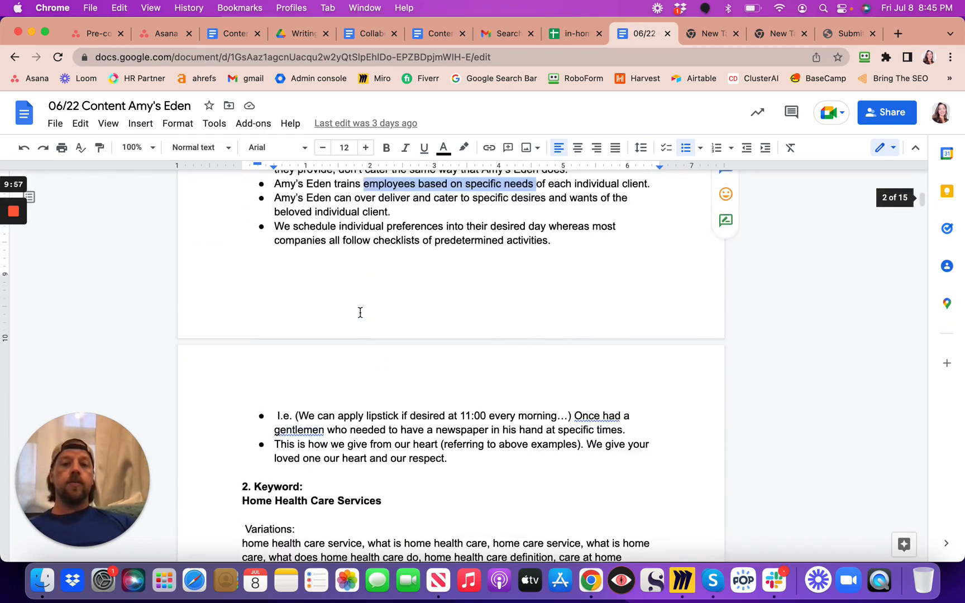
{"action": "scroll", "coordinate": [360, 313], "scroll_direction": "up", "scroll_amount": 16}
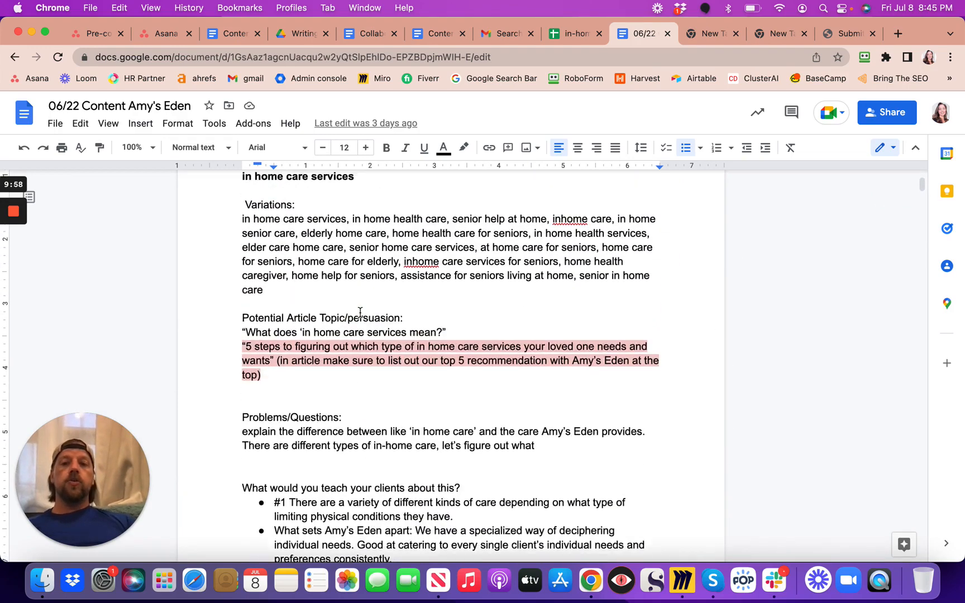
{"action": "scroll", "coordinate": [361, 313], "scroll_direction": "up", "scroll_amount": 2}
{"action": "scroll", "coordinate": [361, 313], "scroll_direction": "down", "scroll_amount": 9}
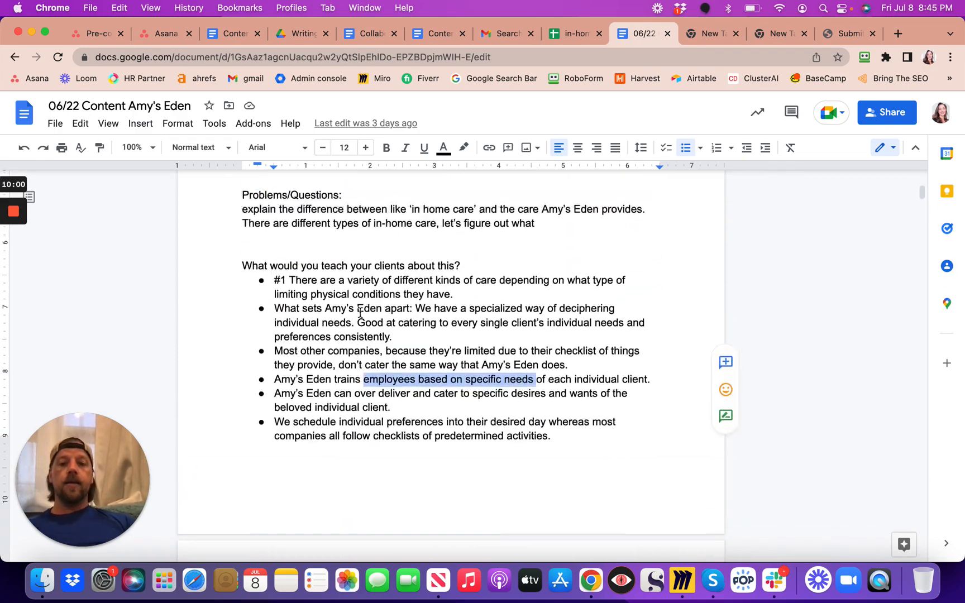
{"action": "scroll", "coordinate": [361, 313], "scroll_direction": "up", "scroll_amount": 9}
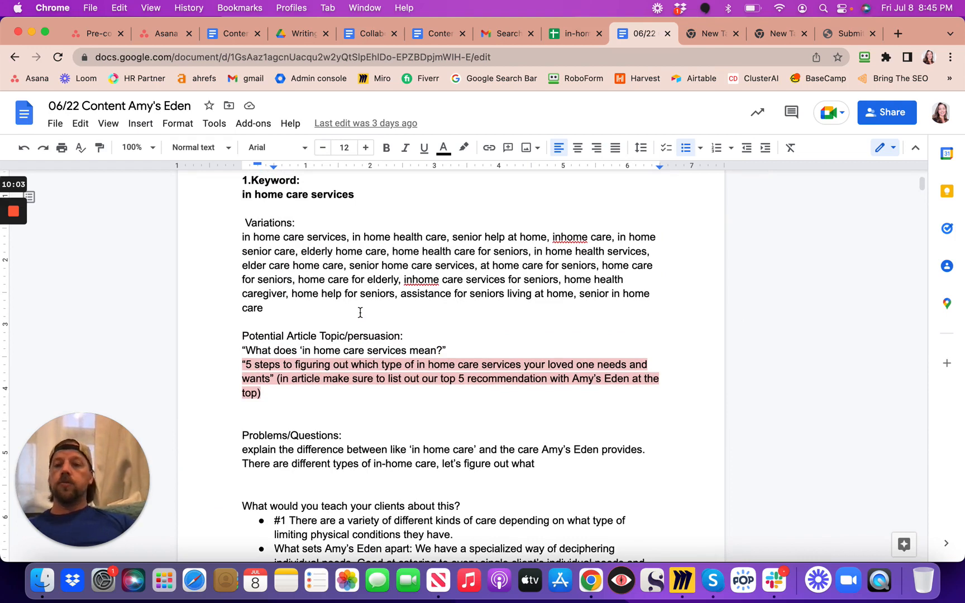
{"action": "scroll", "coordinate": [360, 313], "scroll_direction": "down", "scroll_amount": 6}
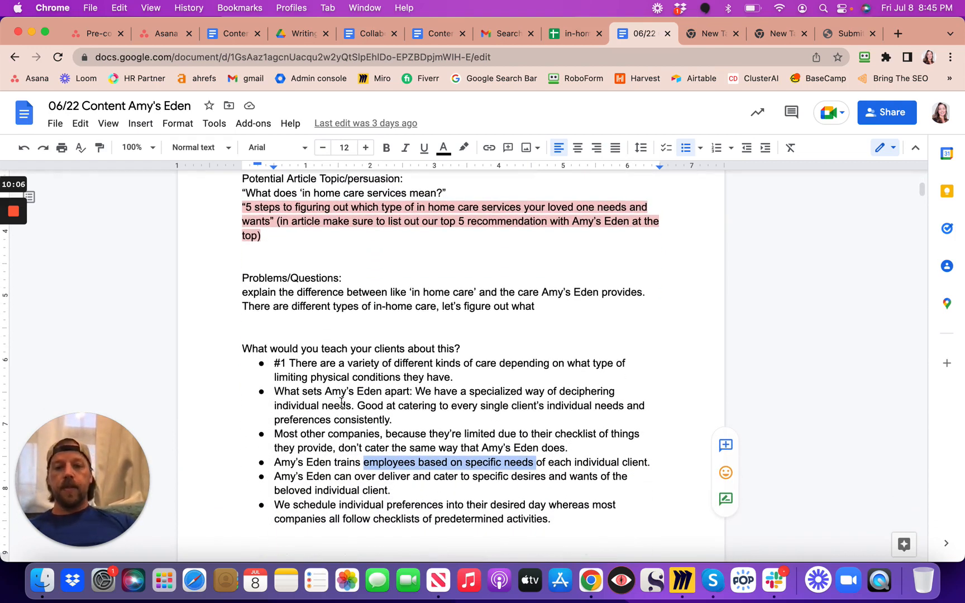
{"action": "scroll", "coordinate": [346, 391], "scroll_direction": "up", "scroll_amount": 10}
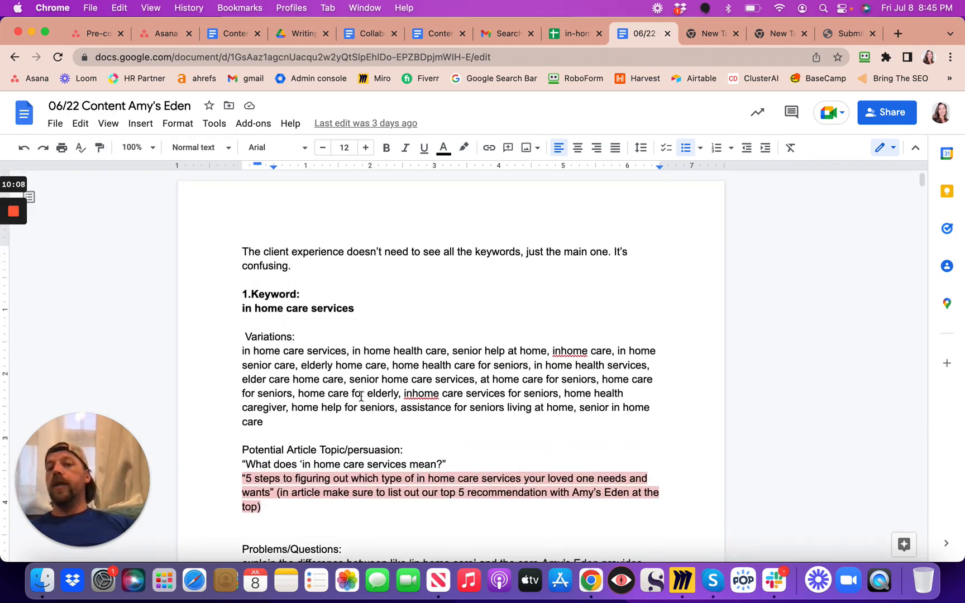
{"action": "triple_click", "coordinate": [381, 308]}
{"action": "left_click", "coordinate": [381, 309]}
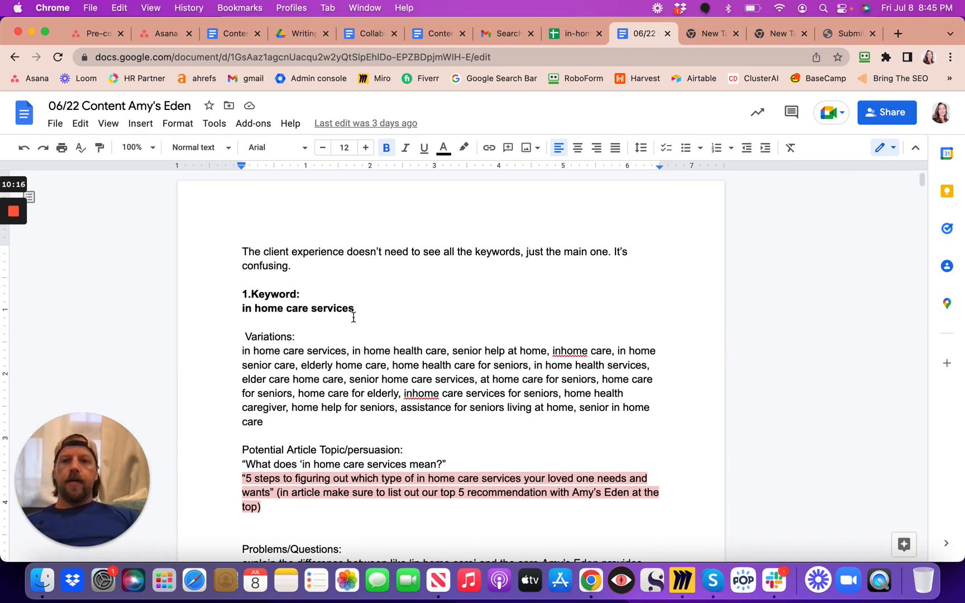
- In Asana's Pre-content Outline project, open the task "15 keywords per row bolded" and view its description and subtasks
{"action": "left_click", "coordinate": [93, 37]}
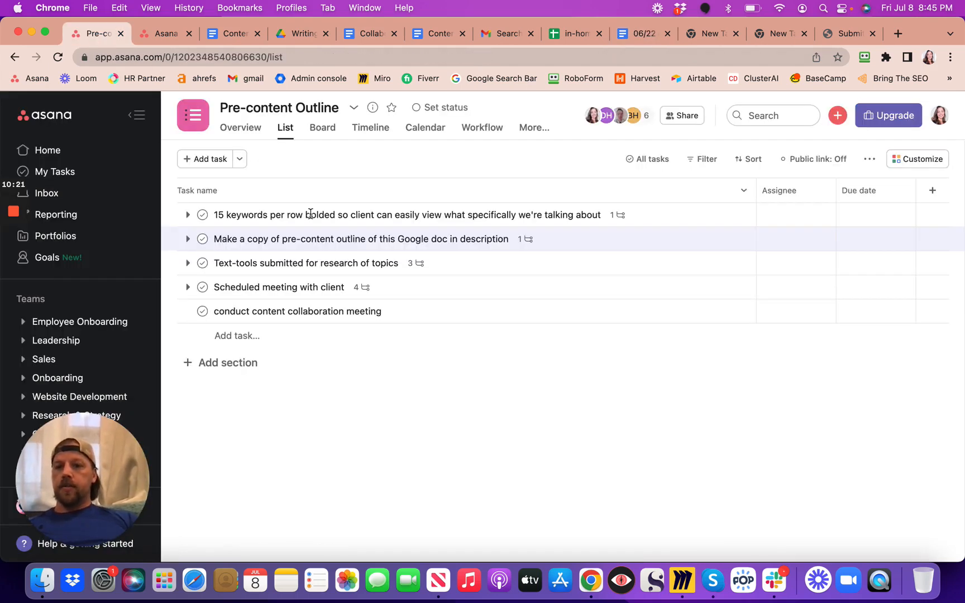
{"action": "left_click", "coordinate": [243, 217]}
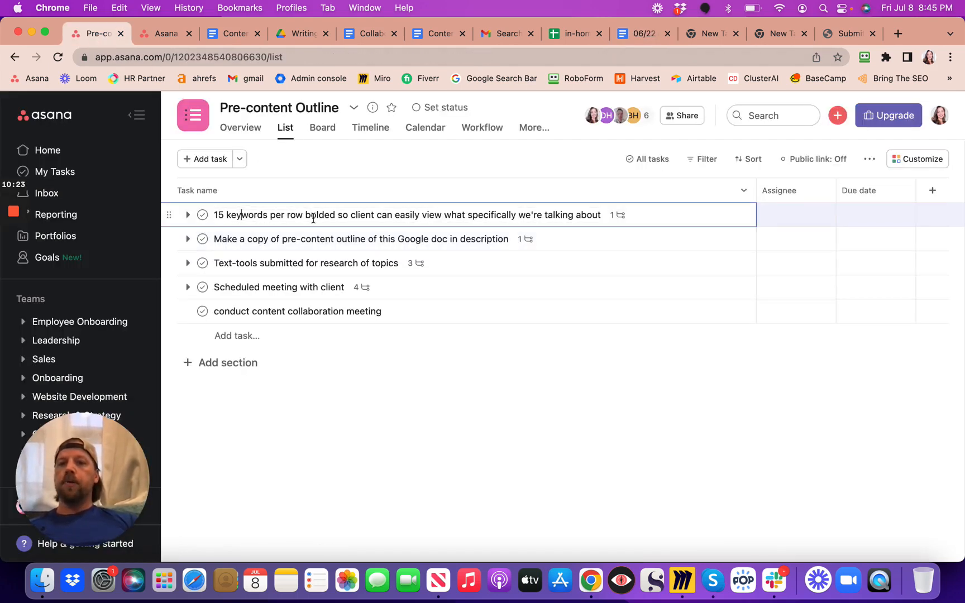
{"action": "left_click_drag", "start_coordinate": [305, 216], "coordinate": [603, 218]}
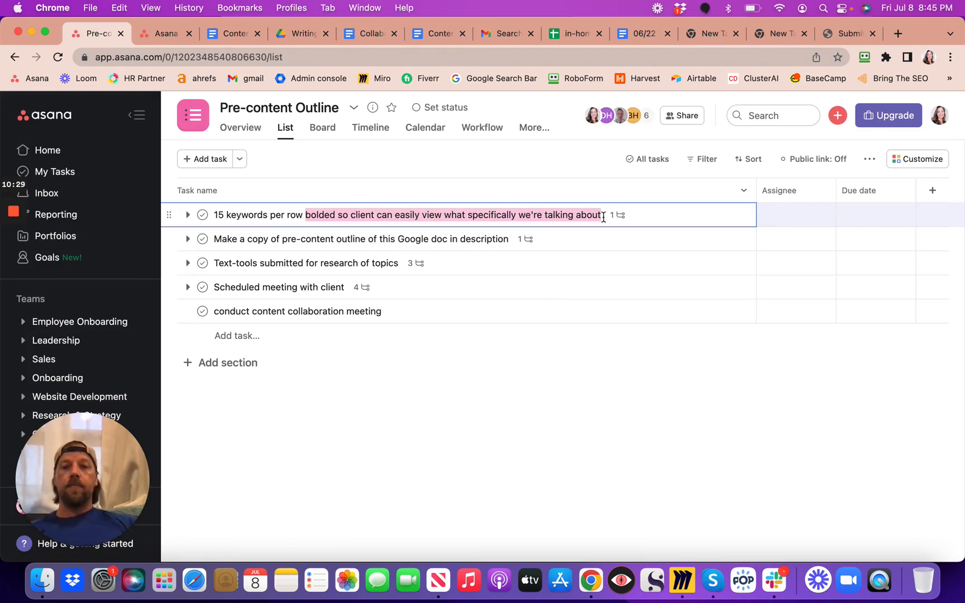
{"action": "left_click", "coordinate": [719, 218]}
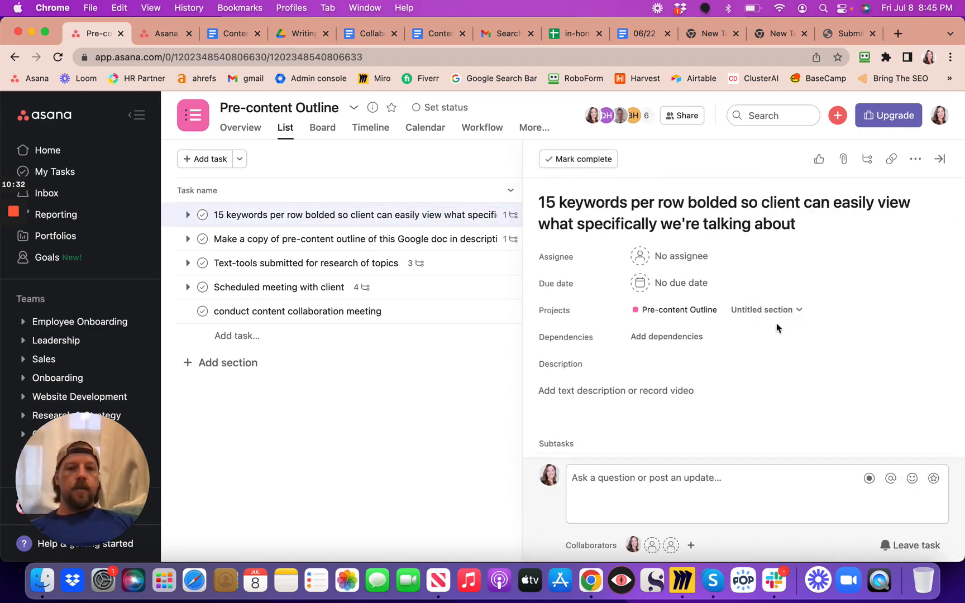
{"action": "scroll", "coordinate": [776, 328], "scroll_direction": "down", "scroll_amount": 5}
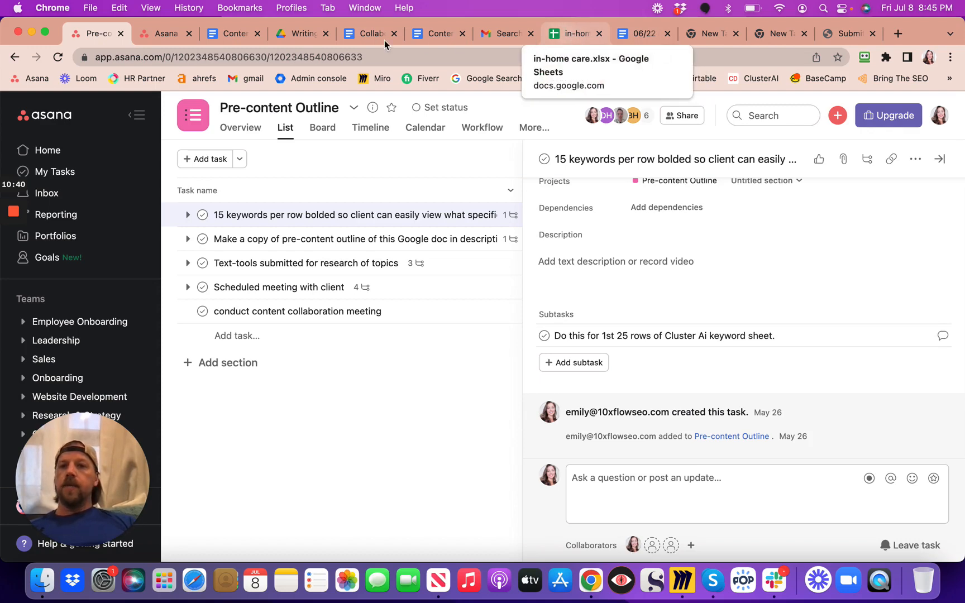
- Switch to Google Drive, view the parent Systems folder and reopen its Writing/Editing Process folder
{"action": "left_click", "coordinate": [296, 34]}
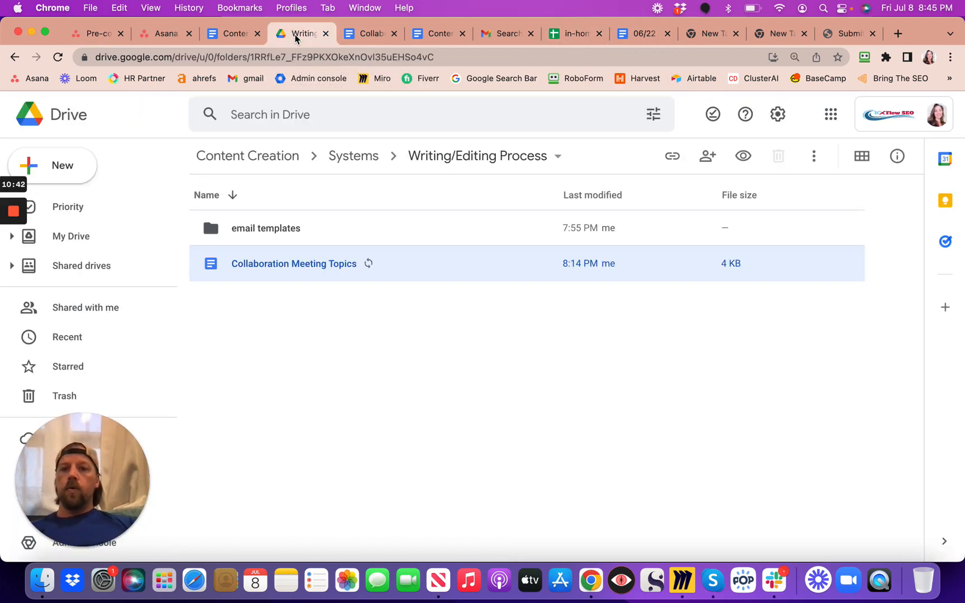
{"action": "left_click", "coordinate": [357, 160]}
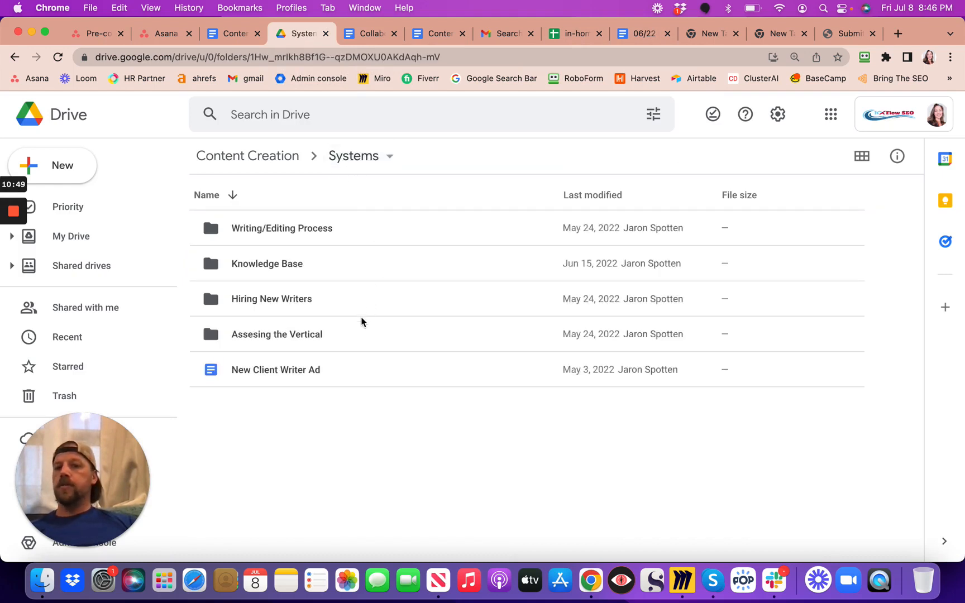
{"action": "double_click", "coordinate": [308, 230]}
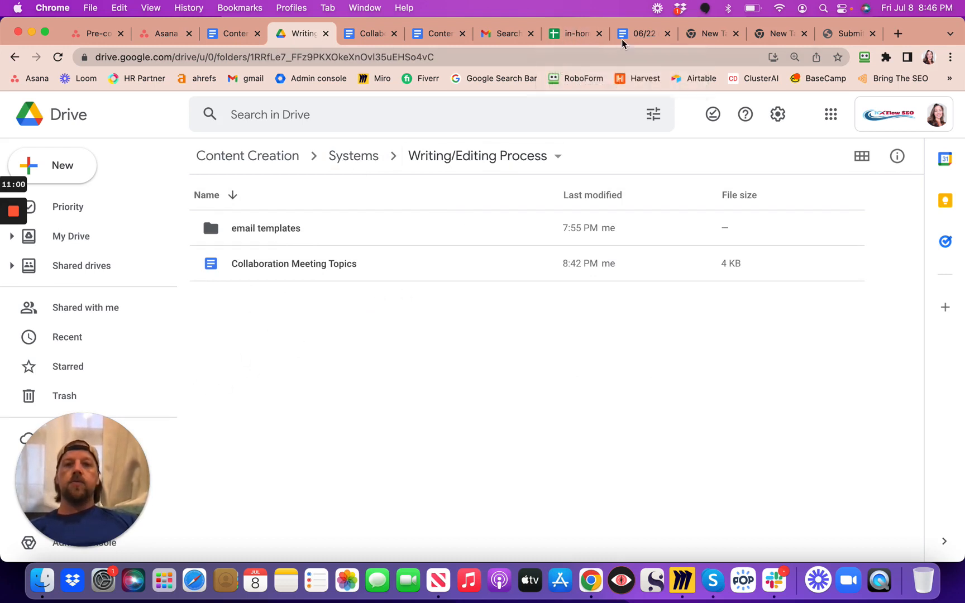
- Switch to the in-home care spreadsheet, view its title and keyword rows, and return to the Writing/Editing Process folder in Google Drive
{"action": "left_click", "coordinate": [560, 35]}
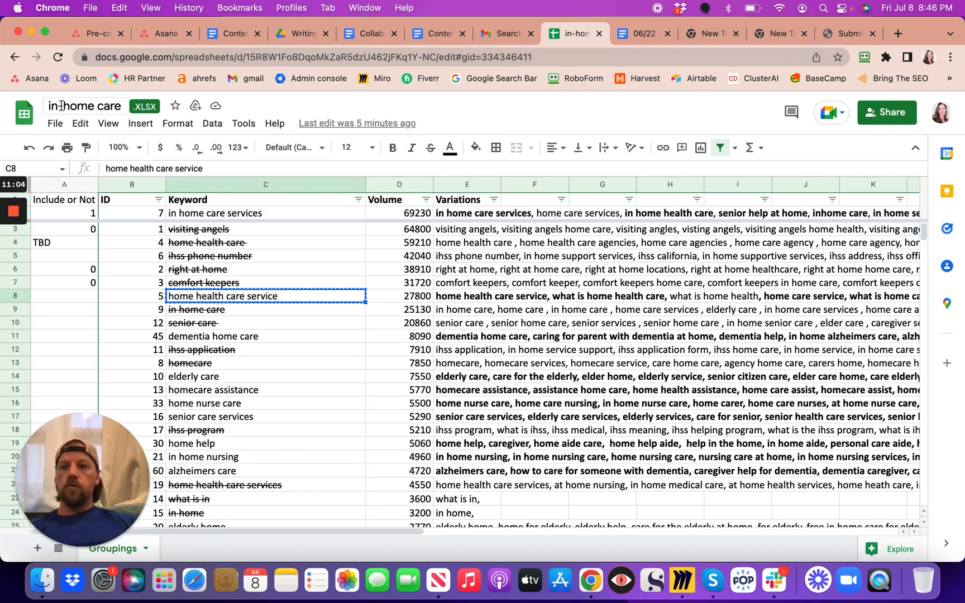
{"action": "left_click_drag", "start_coordinate": [44, 106], "coordinate": [124, 106]}
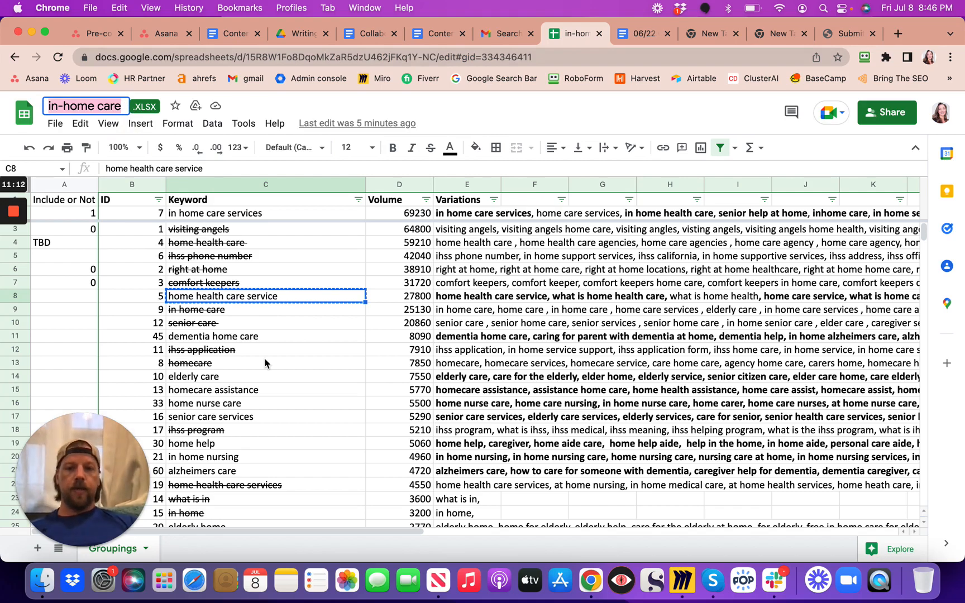
{"action": "scroll", "coordinate": [264, 363], "scroll_direction": "down", "scroll_amount": 10}
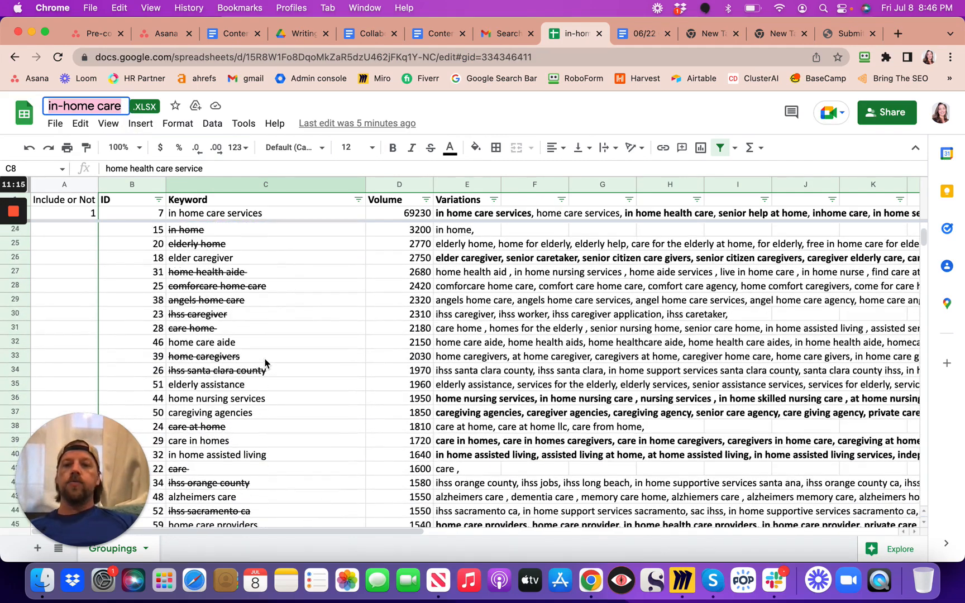
{"action": "scroll", "coordinate": [265, 363], "scroll_direction": "down", "scroll_amount": 8}
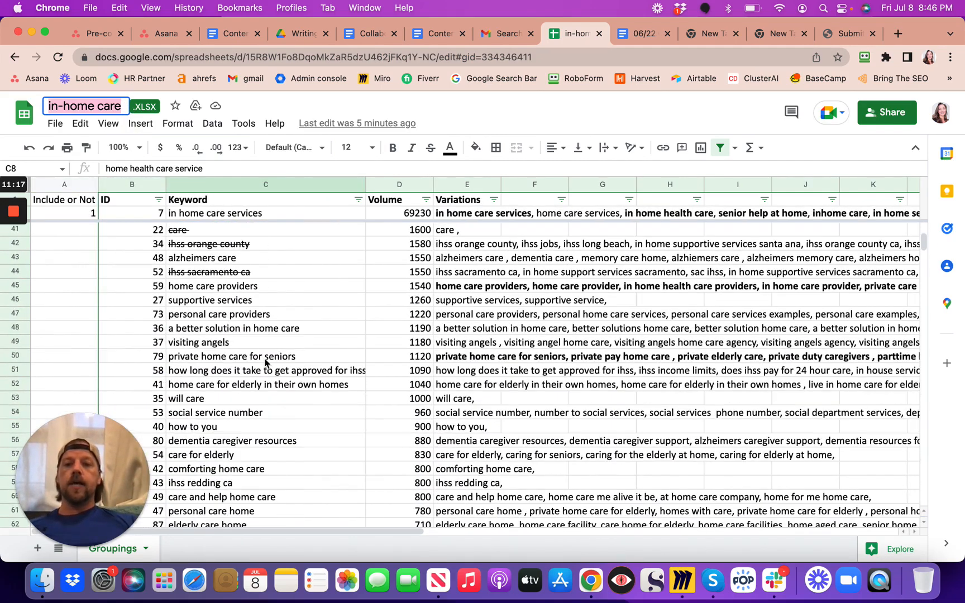
{"action": "scroll", "coordinate": [265, 363], "scroll_direction": "up", "scroll_amount": 18}
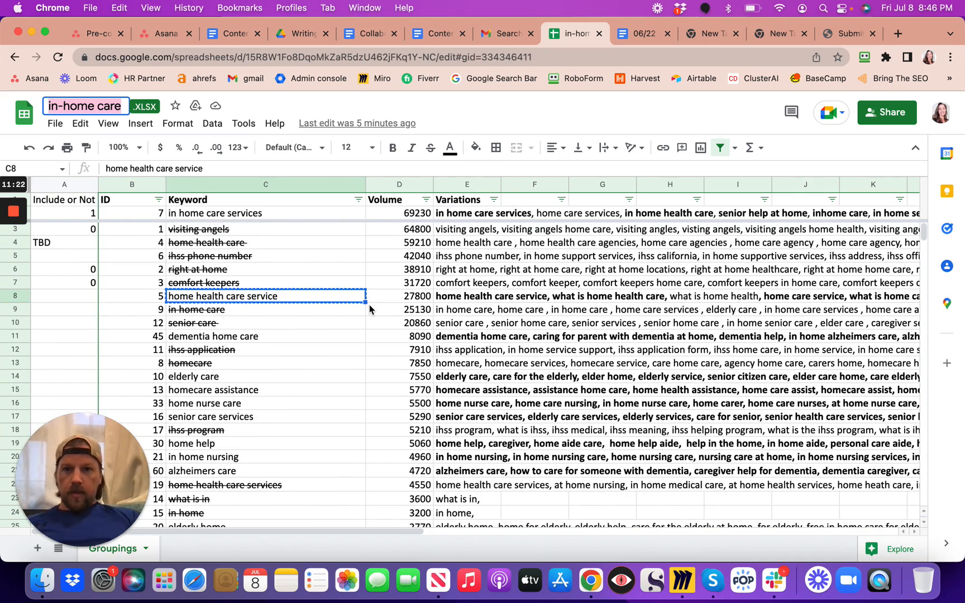
{"action": "left_click", "coordinate": [294, 35]}
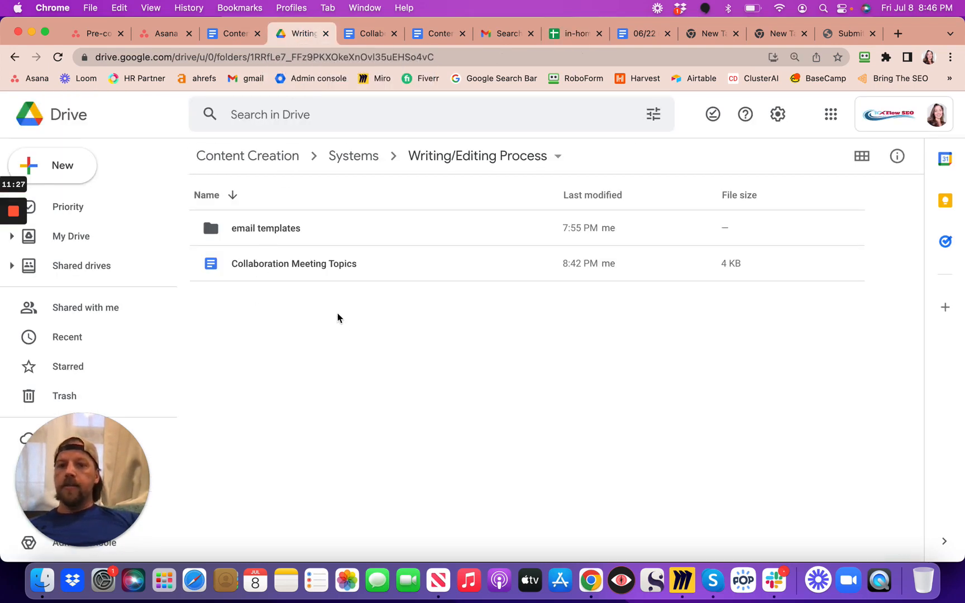
- Reopen the in-home care spreadsheet and go through the keywords from "in home care services" to "right at home", ending on "in home care services"
{"action": "left_click", "coordinate": [573, 35]}
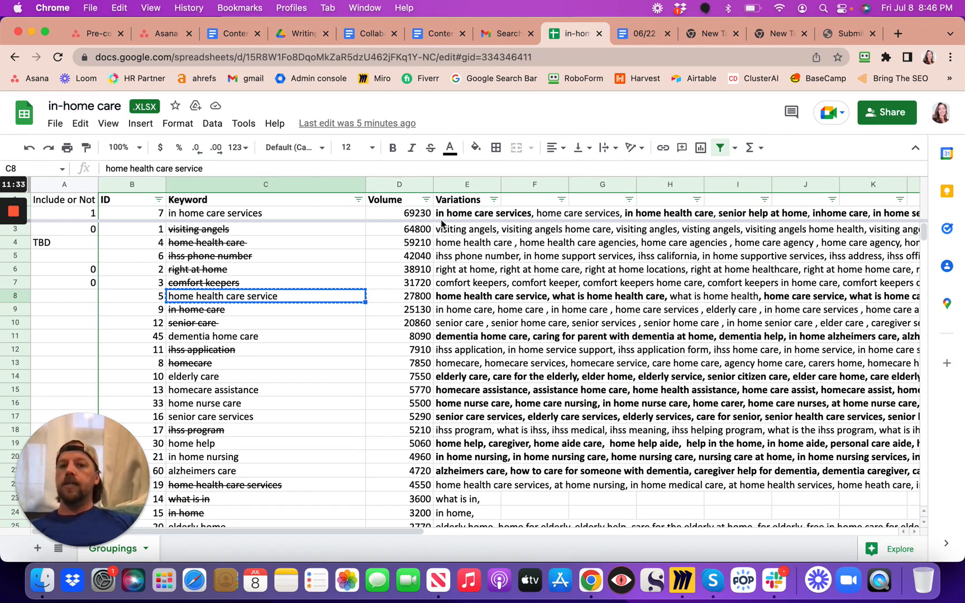
{"action": "left_click", "coordinate": [212, 214]}
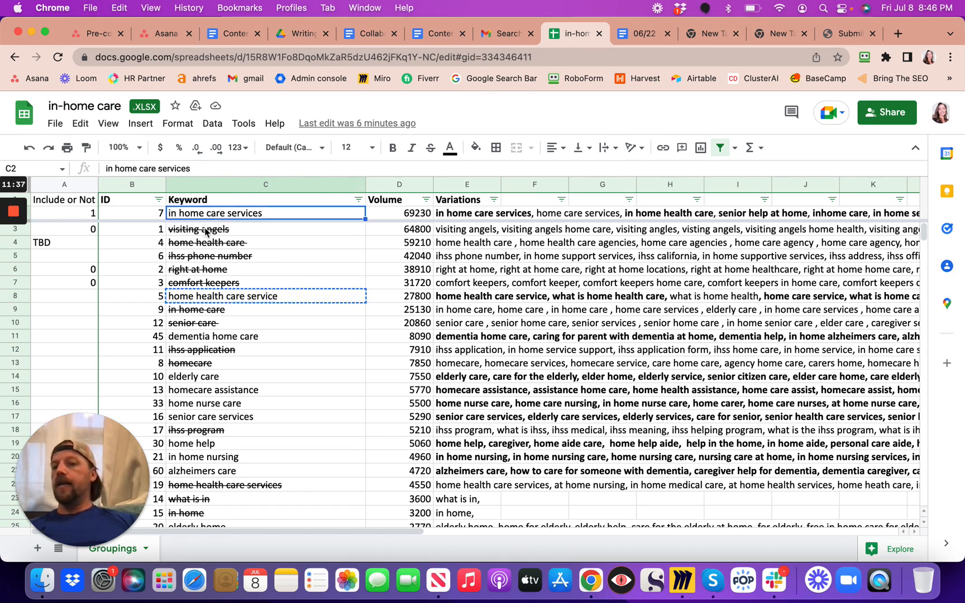
{"action": "left_click", "coordinate": [206, 230]}
{"action": "left_click", "coordinate": [210, 244]}
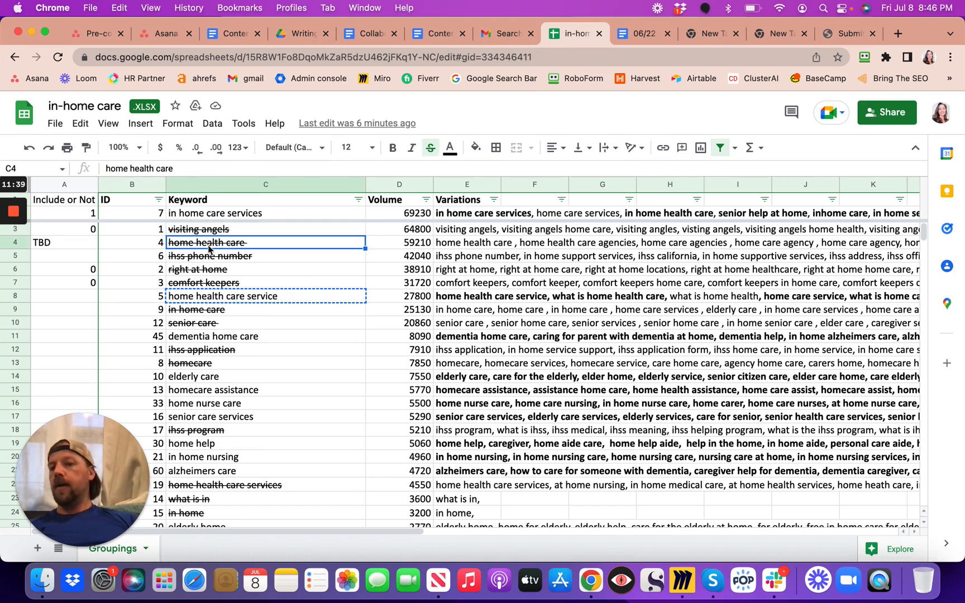
{"action": "left_click", "coordinate": [211, 259]}
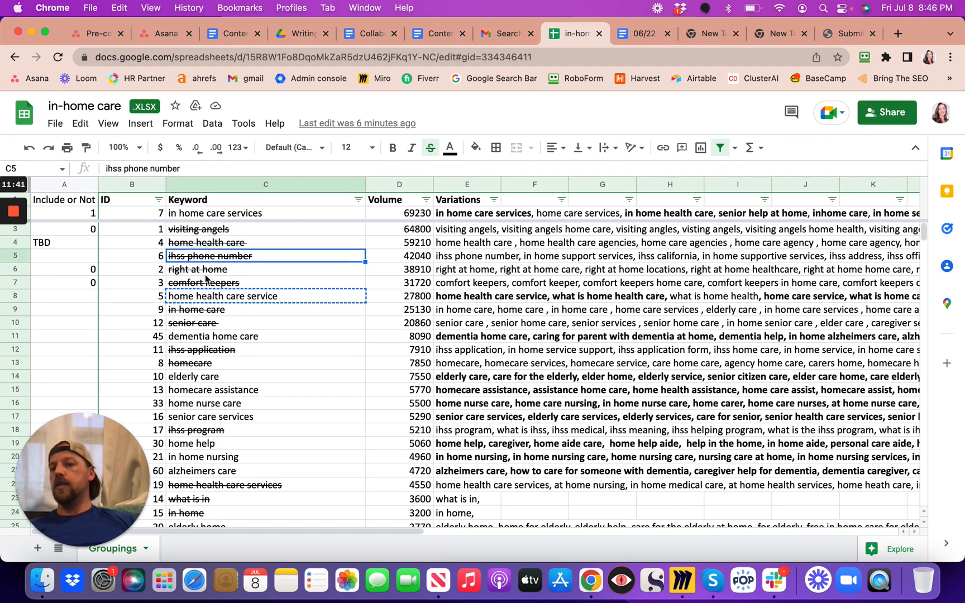
{"action": "left_click", "coordinate": [188, 272]}
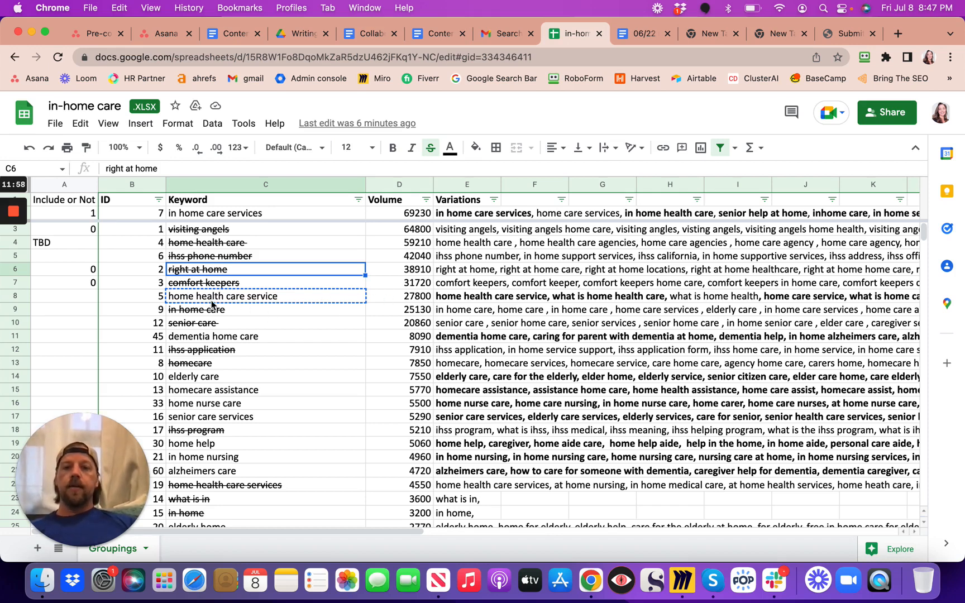
{"action": "left_click", "coordinate": [257, 215]}
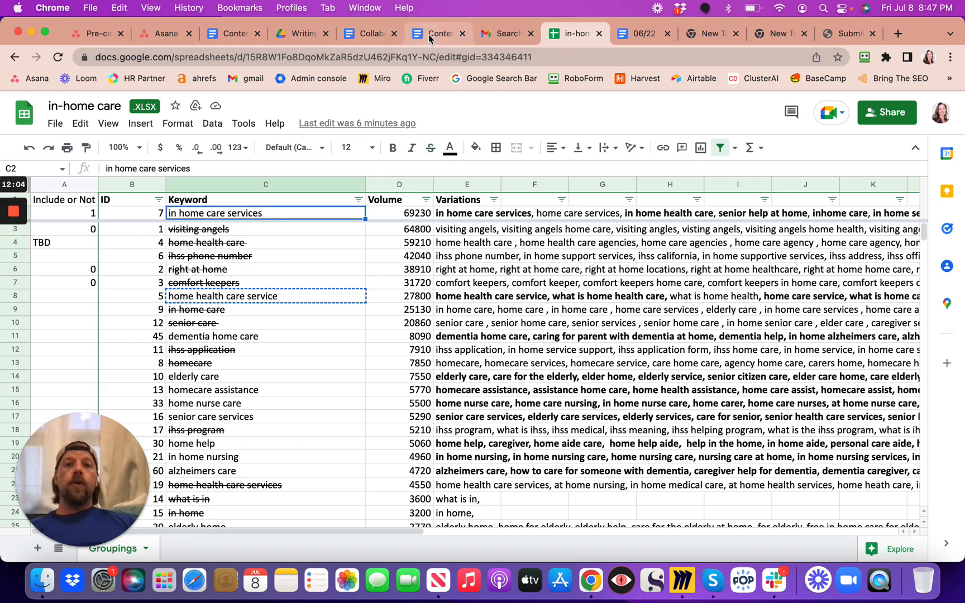
- In the Collaboration Meeting Topics document, make the first topic's keyword "in home care services" bold
{"action": "left_click", "coordinate": [370, 37]}
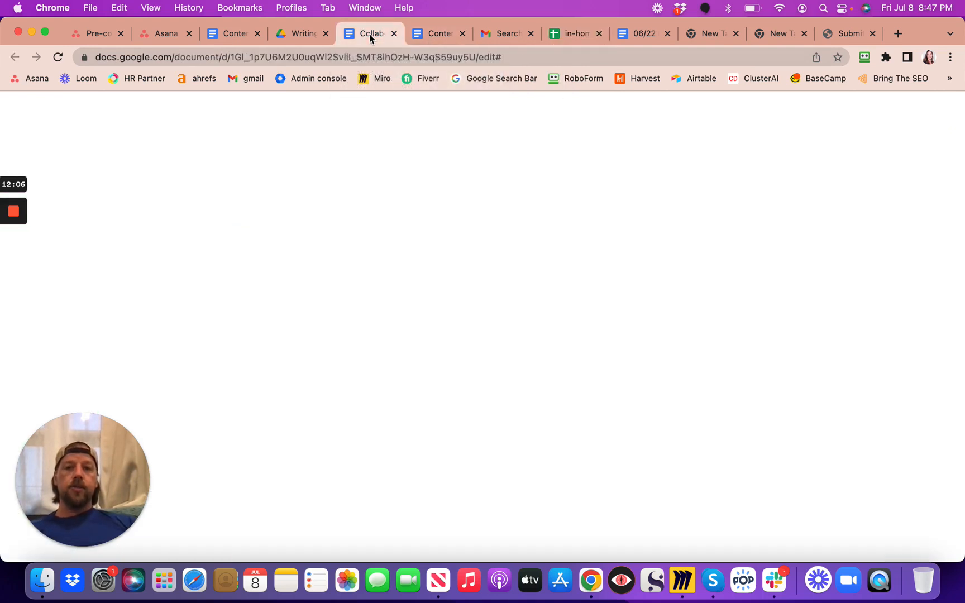
{"action": "scroll", "coordinate": [394, 257], "scroll_direction": "up", "scroll_amount": 10}
{"action": "scroll", "coordinate": [394, 257], "scroll_direction": "down", "scroll_amount": 2}
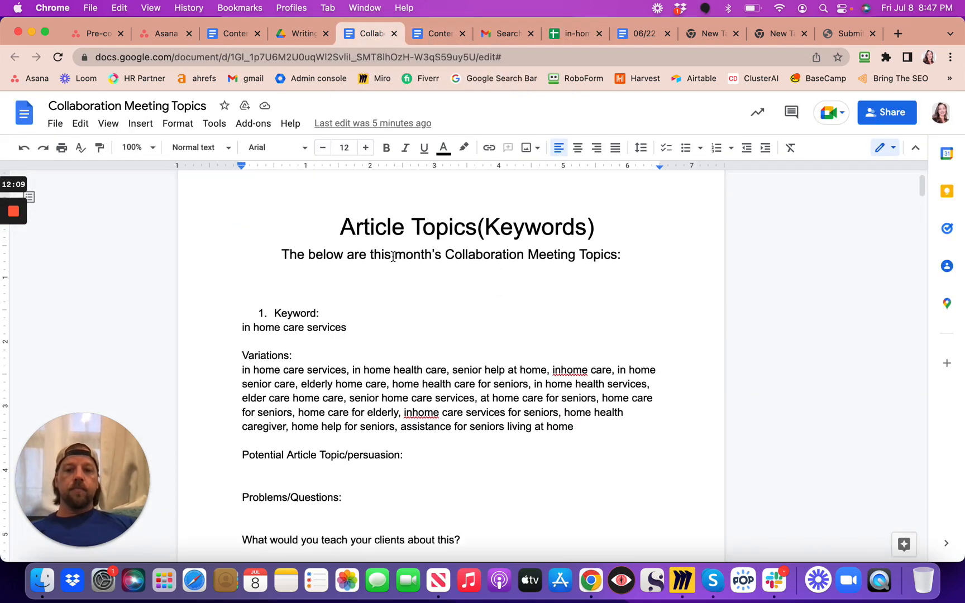
{"action": "left_click", "coordinate": [244, 253]}
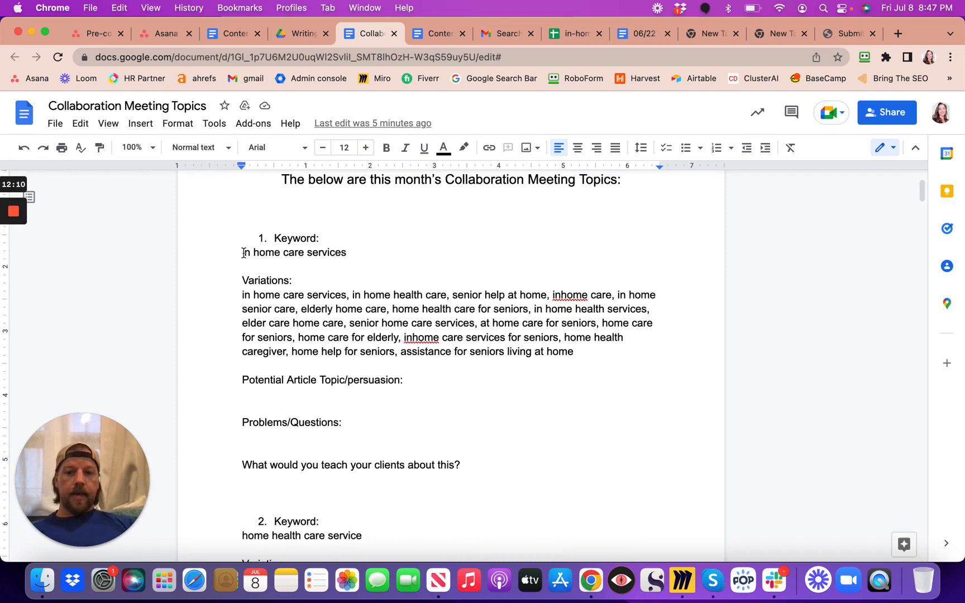
{"action": "left_click", "coordinate": [358, 252], "text": "shift"}
{"action": "key", "text": "super+b"}
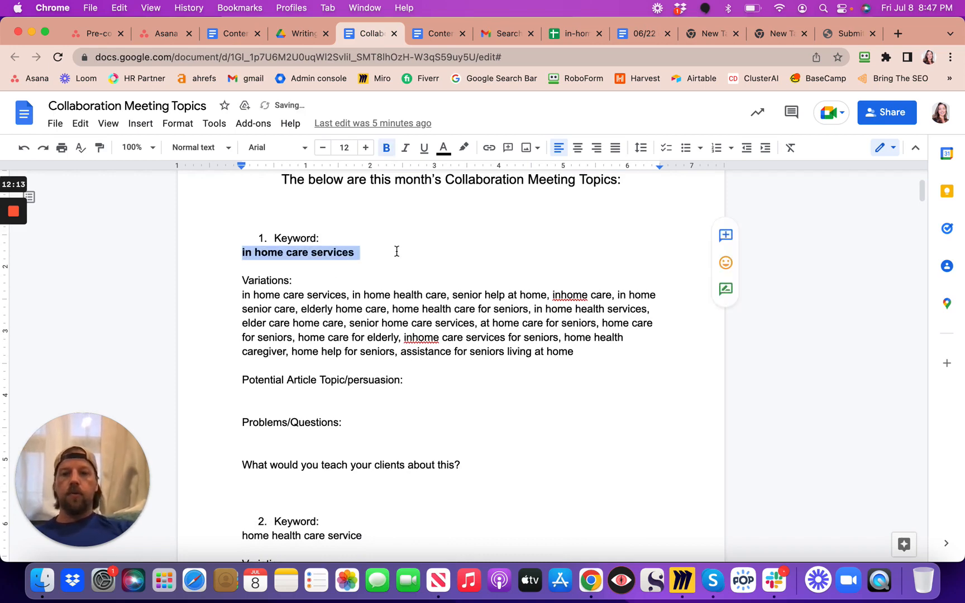
{"action": "left_click", "coordinate": [394, 281]}
- Review the first topic's variations, its blank Potential Article Topic/persuasion entry and its main keyword
{"action": "left_click_drag", "start_coordinate": [244, 297], "coordinate": [592, 364]}
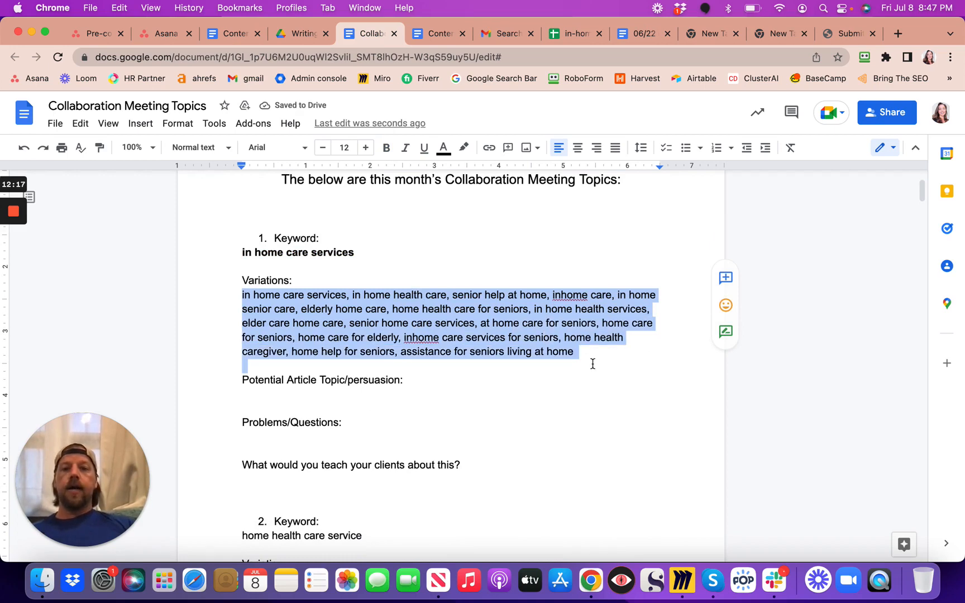
{"action": "left_click", "coordinate": [593, 364]}
{"action": "scroll", "coordinate": [533, 394], "scroll_direction": "down", "scroll_amount": 2}
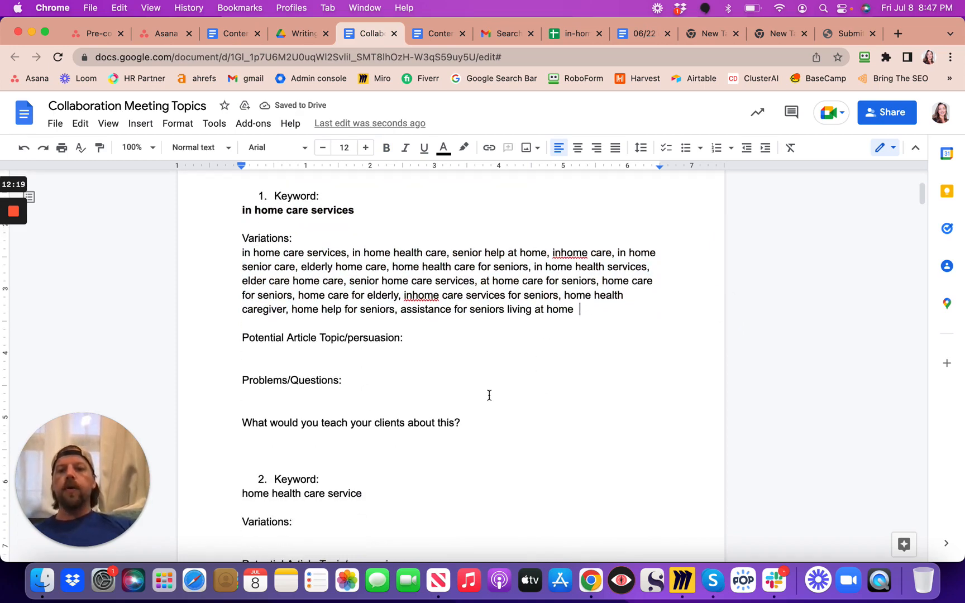
{"action": "left_click", "coordinate": [348, 359]}
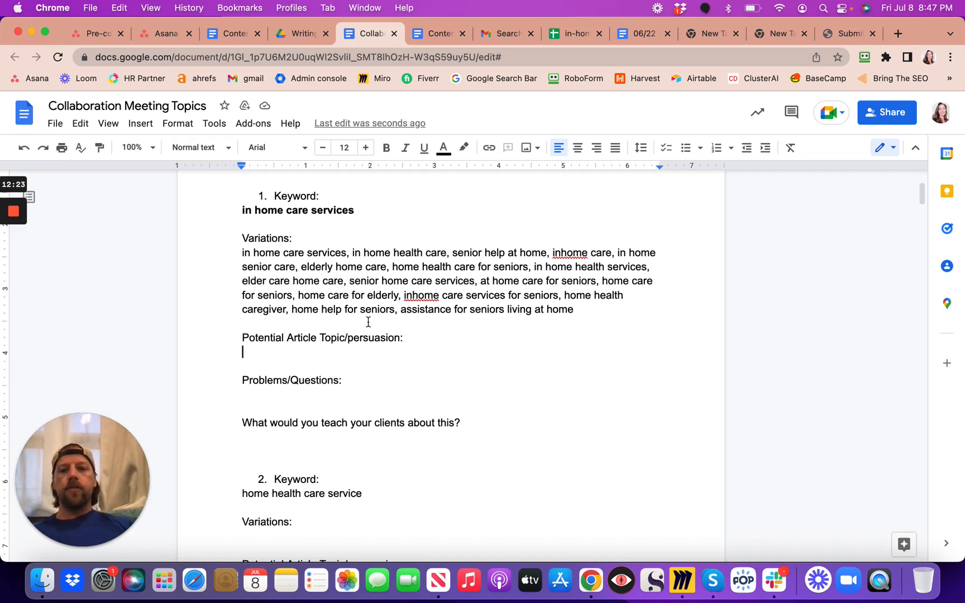
{"action": "scroll", "coordinate": [368, 321], "scroll_direction": "up", "scroll_amount": 1}
{"action": "left_click_drag", "start_coordinate": [235, 232], "coordinate": [369, 233]}
{"action": "left_click", "coordinate": [319, 306]}
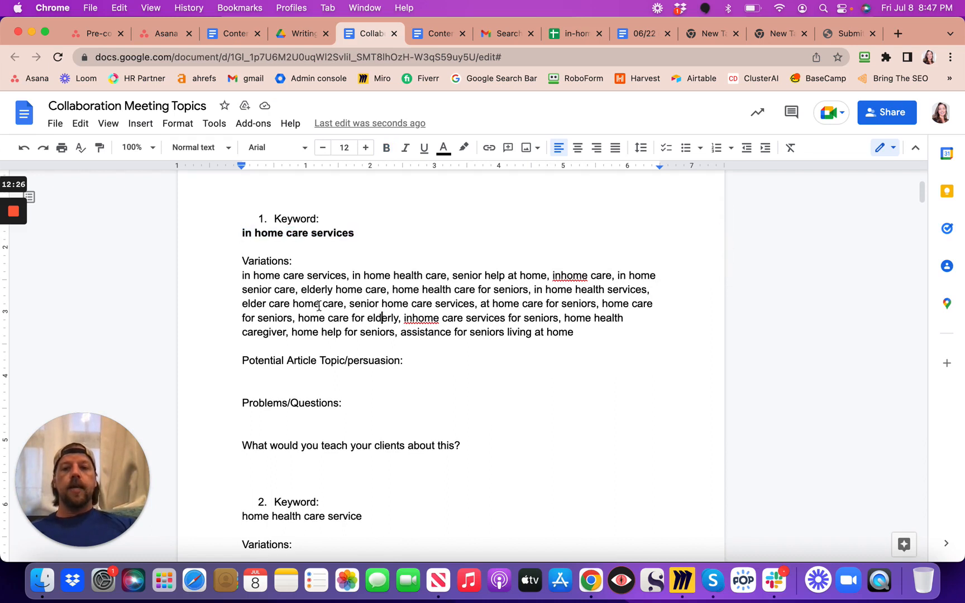
- Examine the full variations list, highlighting "at home care for" and "home help for seniors," as well as the main keyword "in home care services"
{"action": "left_click", "coordinate": [242, 275]}
{"action": "left_click", "coordinate": [377, 290], "text": "shift"}
{"action": "left_click_drag", "start_coordinate": [502, 311], "coordinate": [587, 352]}
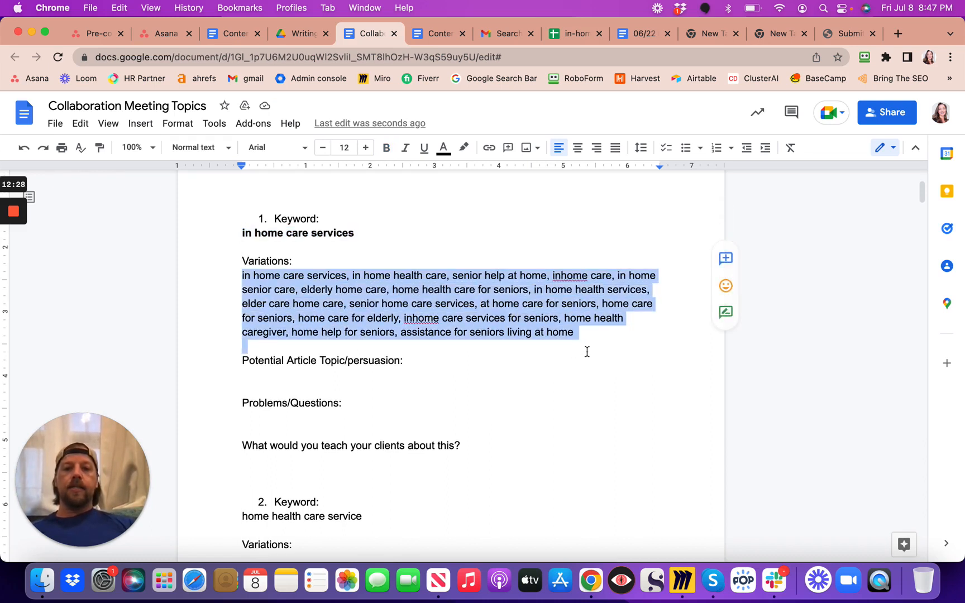
{"action": "left_click", "coordinate": [592, 347]}
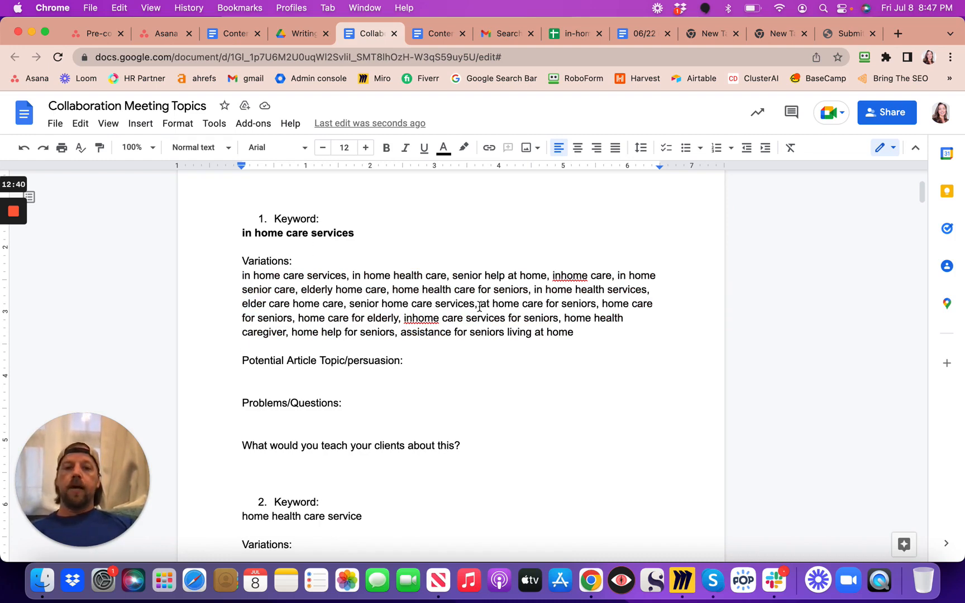
{"action": "left_click_drag", "start_coordinate": [481, 306], "coordinate": [558, 306]}
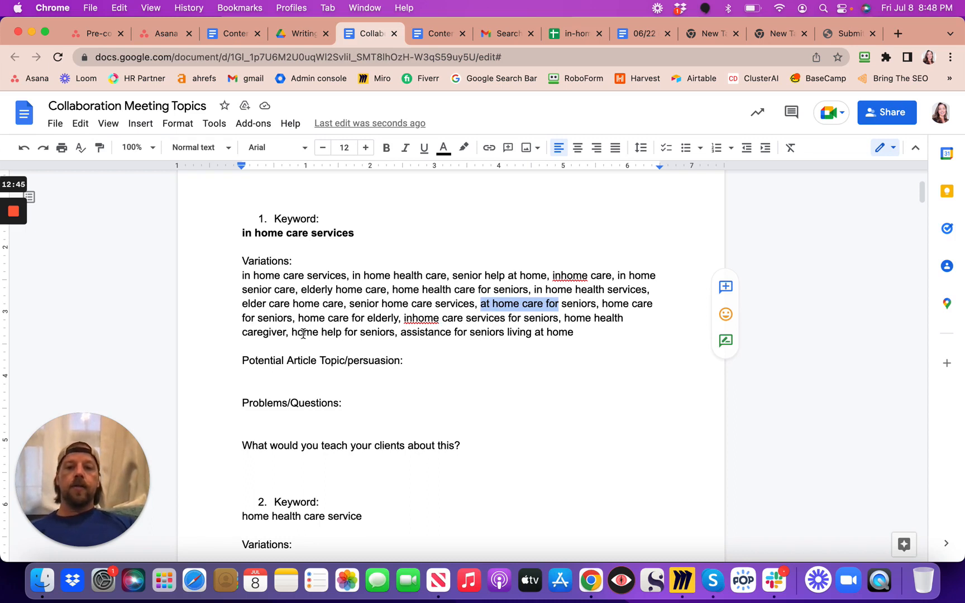
{"action": "left_click_drag", "start_coordinate": [291, 332], "coordinate": [404, 334]}
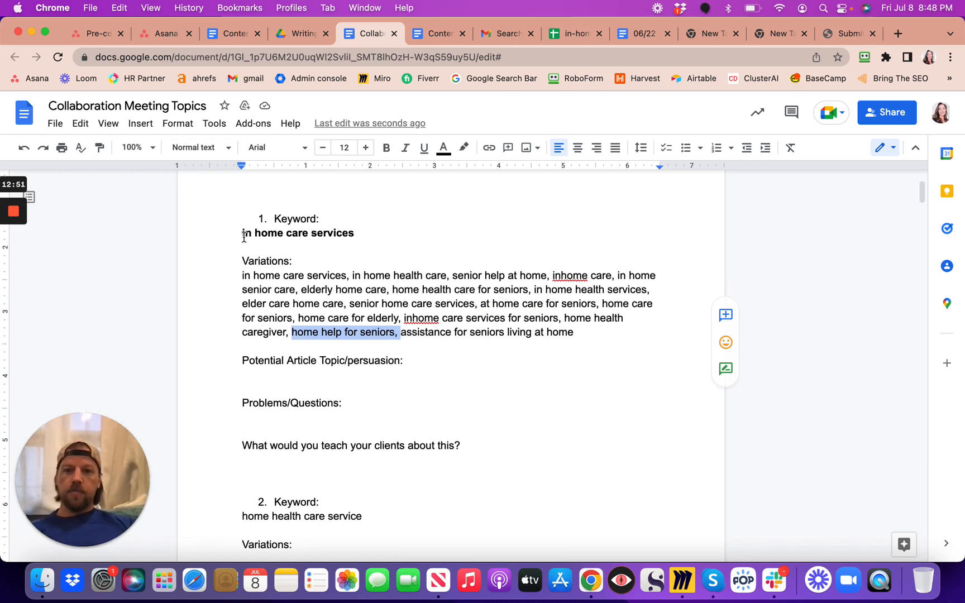
{"action": "left_click_drag", "start_coordinate": [241, 233], "coordinate": [358, 234]}
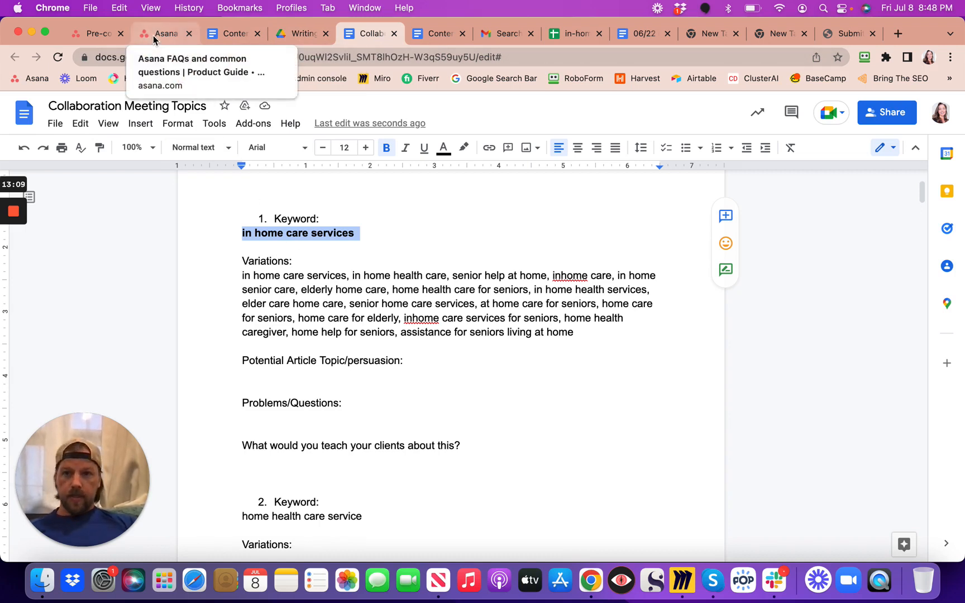
- Check the Asana subtask about the first 25 rows and go through the keywords without strikethrough in the in-home care spreadsheet, down to "alzheimers care"
{"action": "left_click", "coordinate": [94, 34]}
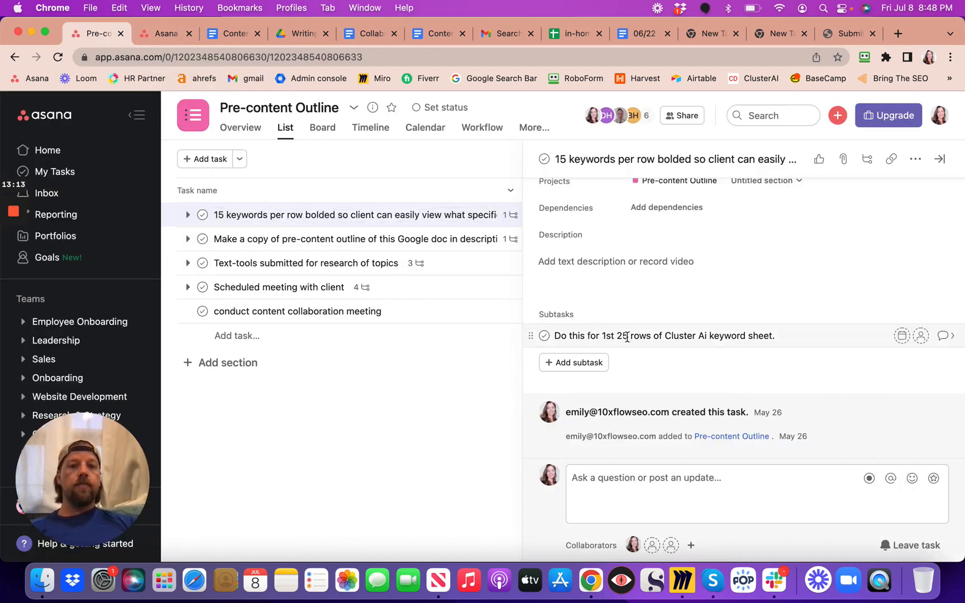
{"action": "left_click", "coordinate": [575, 36]}
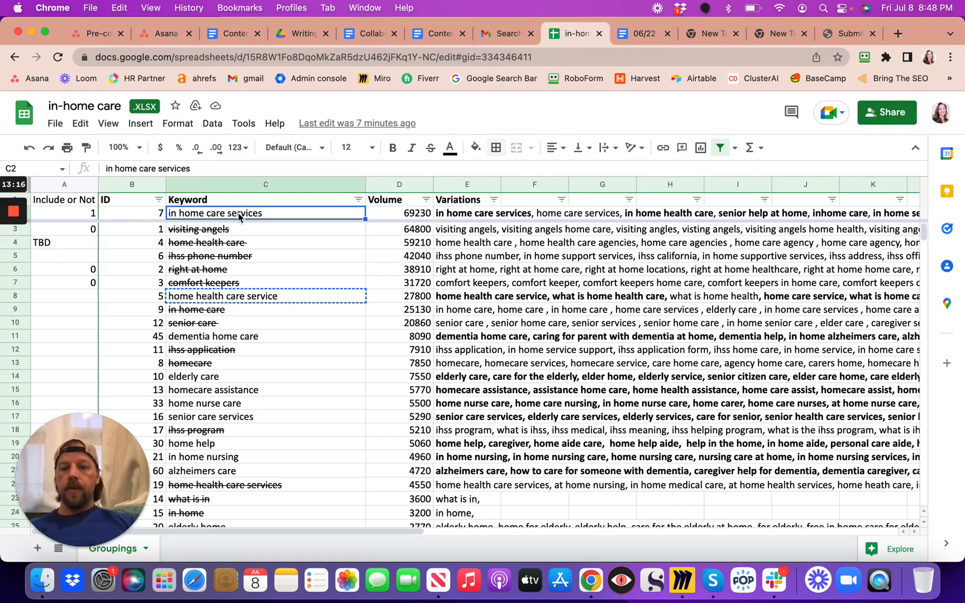
{"action": "left_click", "coordinate": [228, 301]}
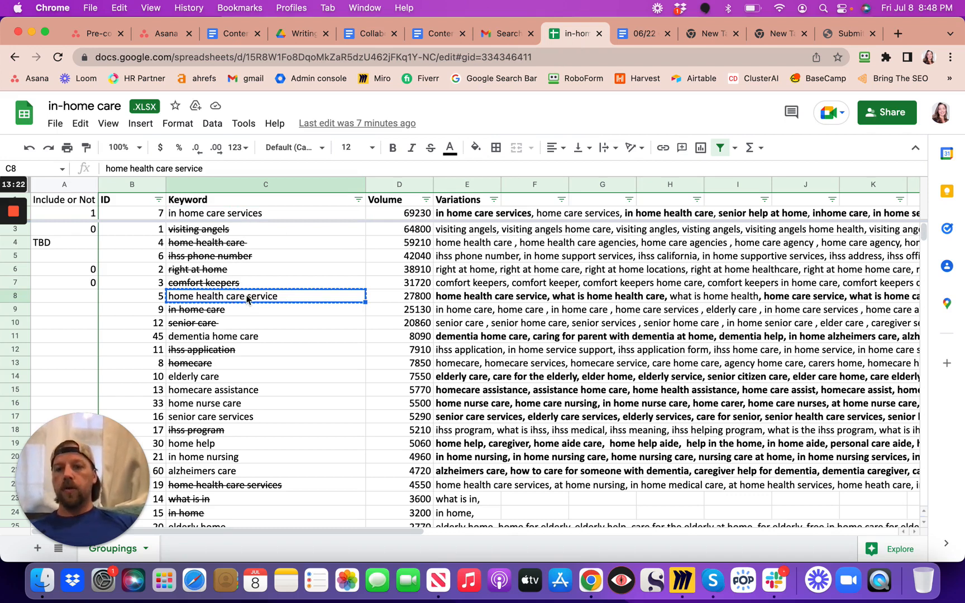
{"action": "left_click", "coordinate": [237, 338]}
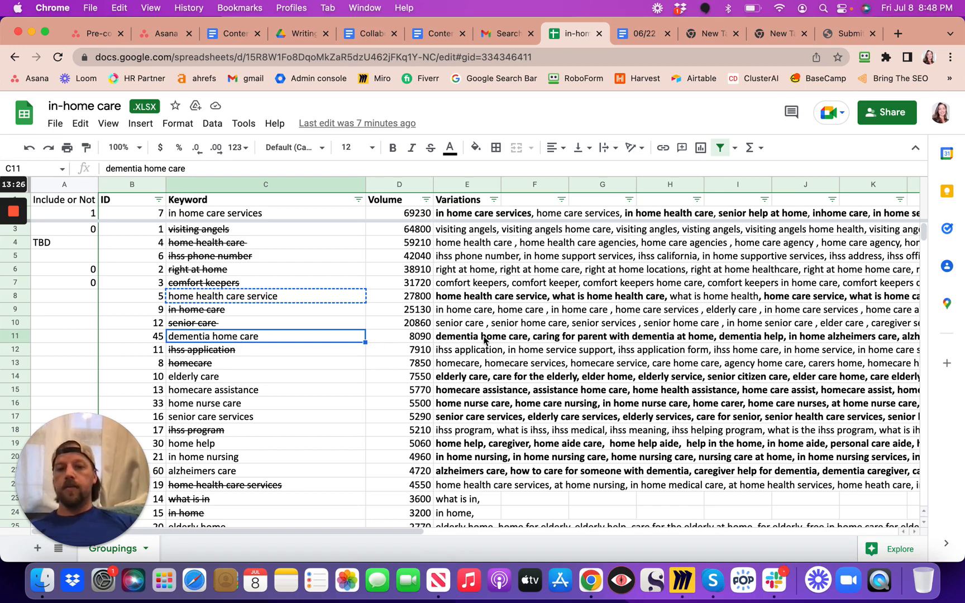
{"action": "left_click", "coordinate": [223, 381]}
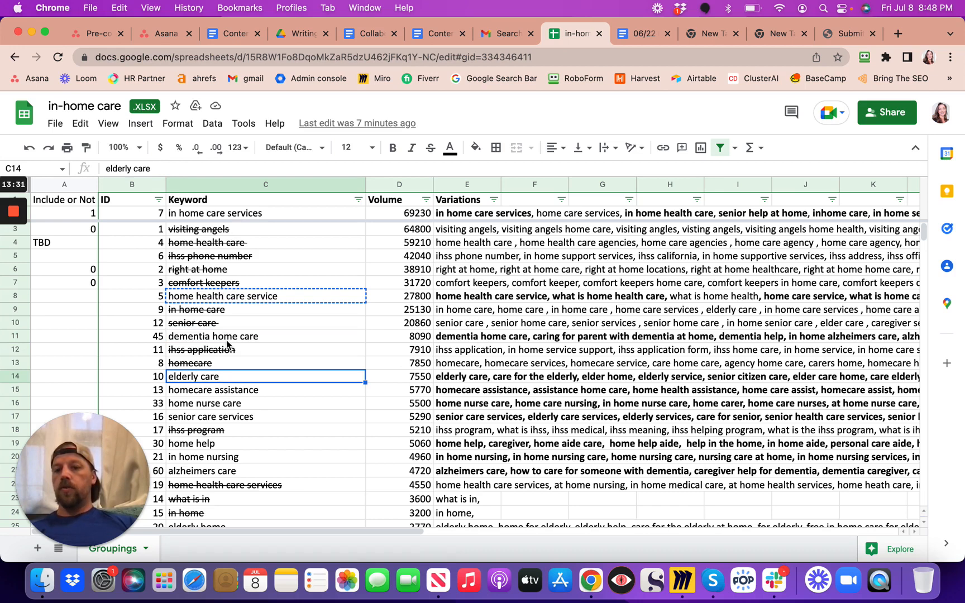
{"action": "left_click", "coordinate": [218, 395]}
{"action": "left_click", "coordinate": [217, 411]}
{"action": "left_click", "coordinate": [215, 422]}
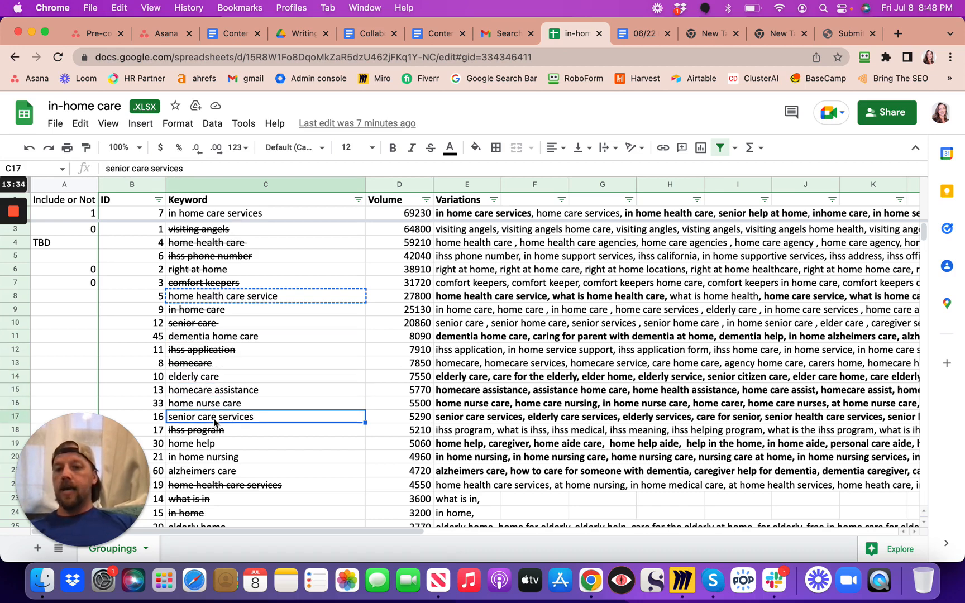
{"action": "left_click", "coordinate": [209, 447]}
{"action": "left_click", "coordinate": [210, 460]}
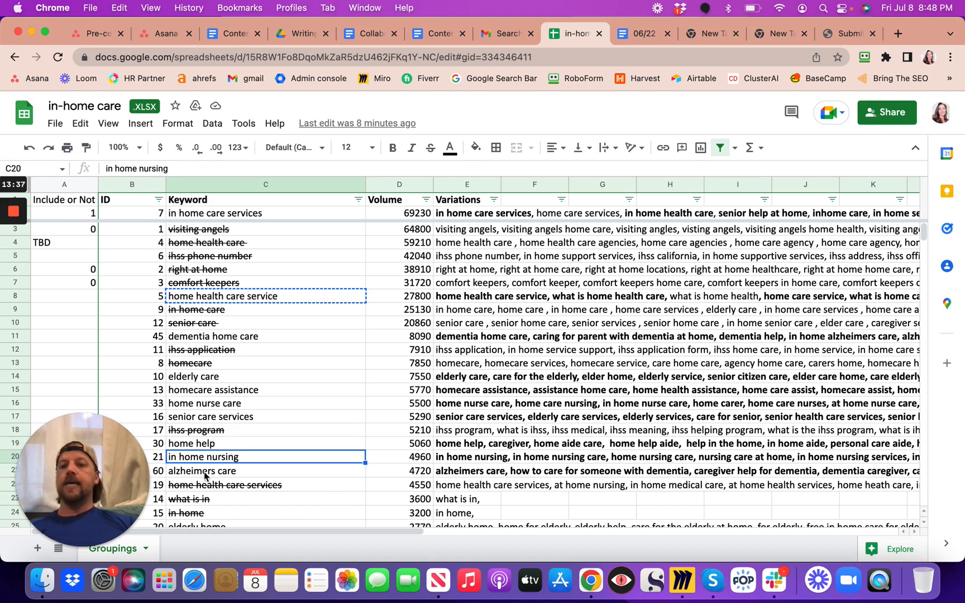
{"action": "left_click", "coordinate": [205, 474]}
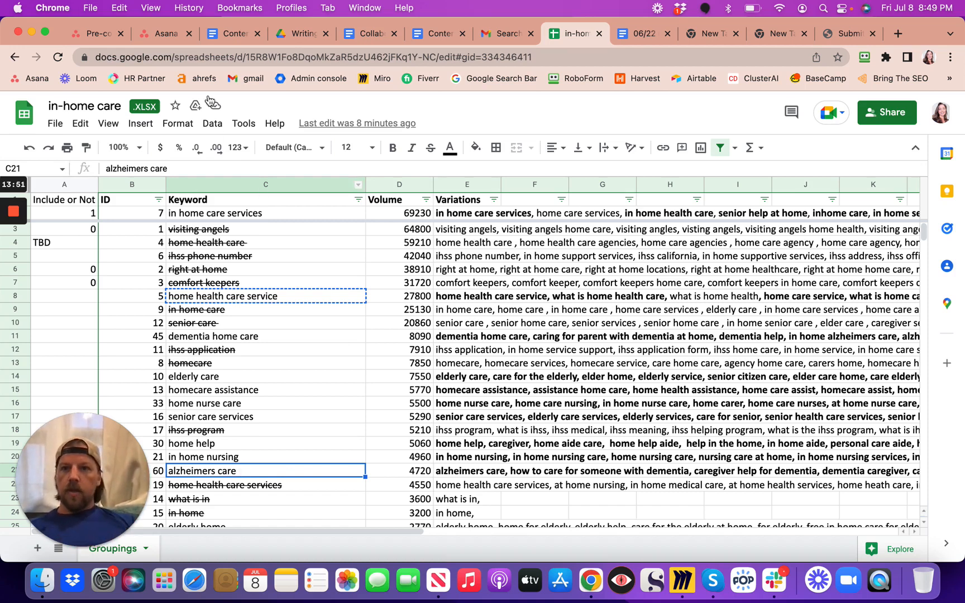
- Return to the Asana task and highlight "Cluster Ai keyword sheet." in its subtask
{"action": "left_click", "coordinate": [94, 36]}
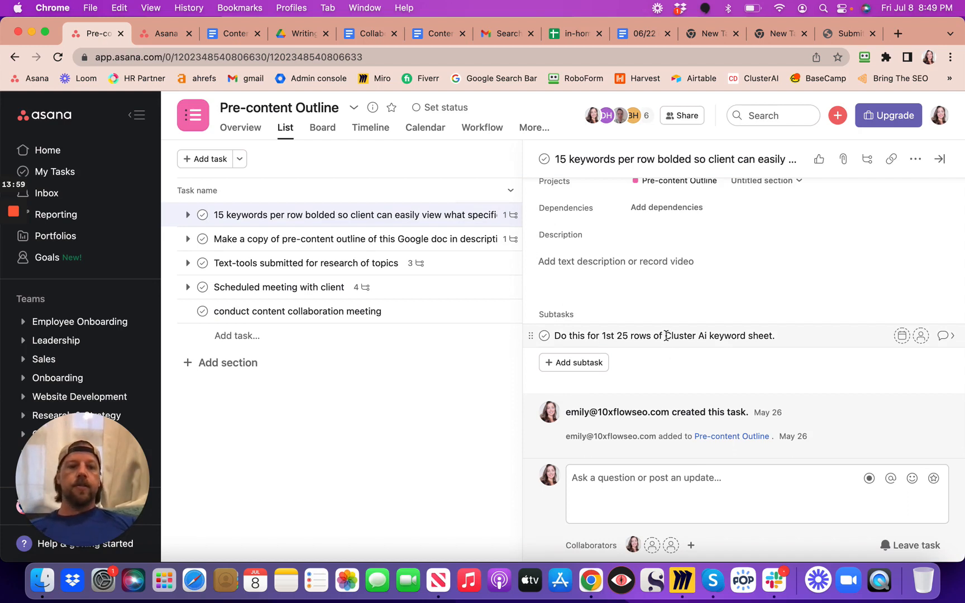
{"action": "left_click_drag", "start_coordinate": [666, 336], "coordinate": [773, 347]}
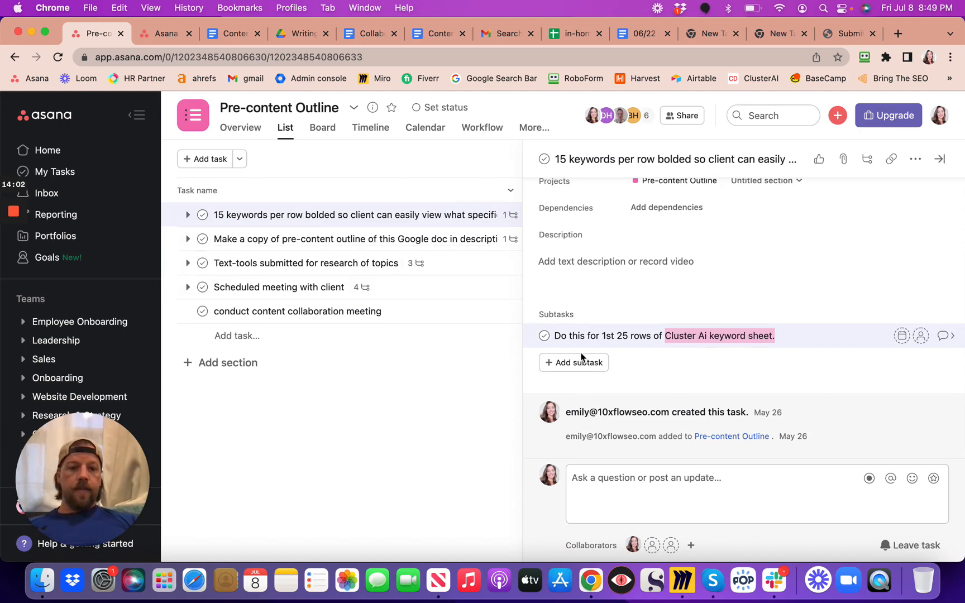
- Mark the 1st 25 rows subtask complete and open the Google doc linked in the task about copying the pre-content outline
{"action": "left_click", "coordinate": [545, 337]}
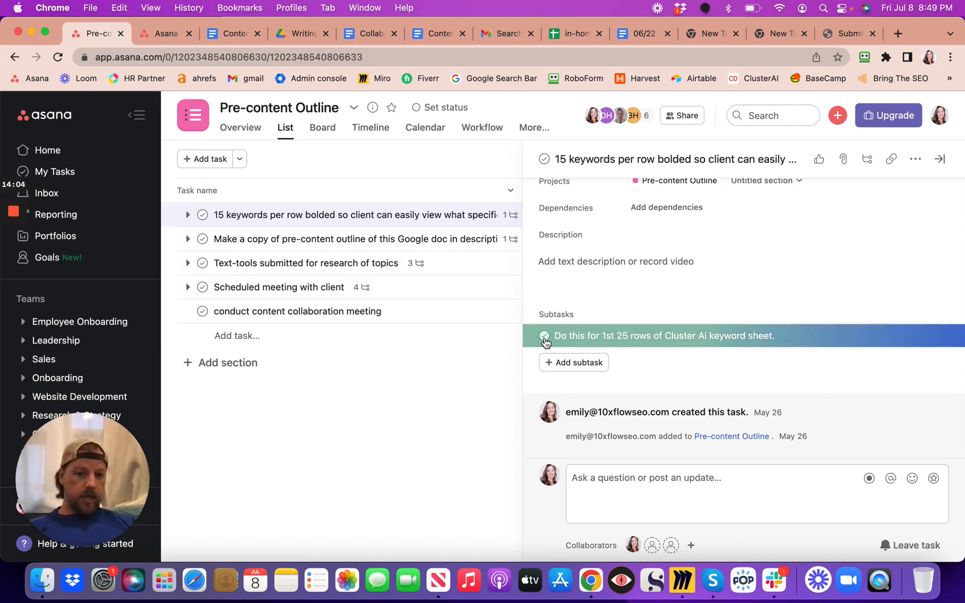
{"action": "left_click", "coordinate": [270, 240]}
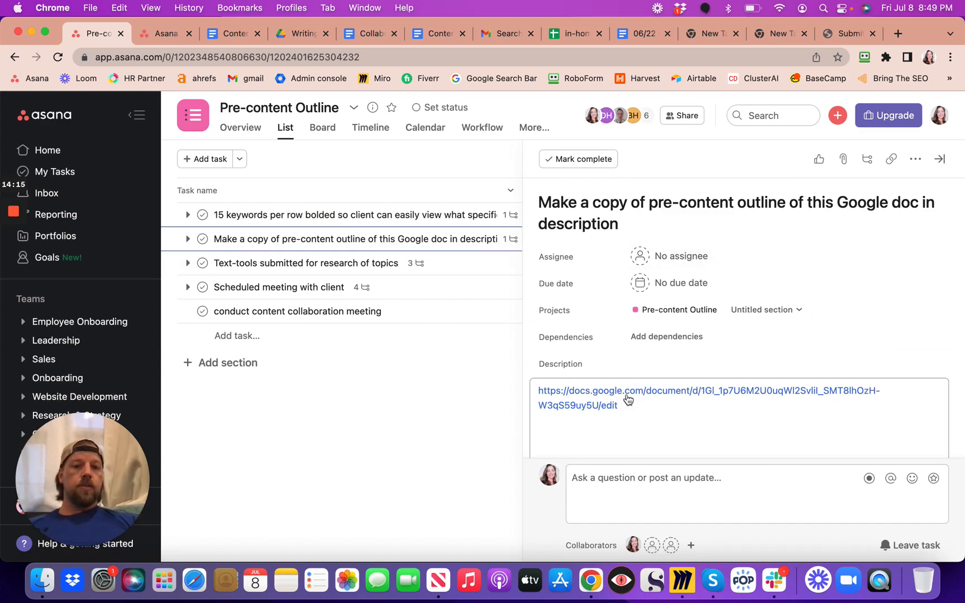
{"action": "mouse_move", "coordinate": [616, 400]}
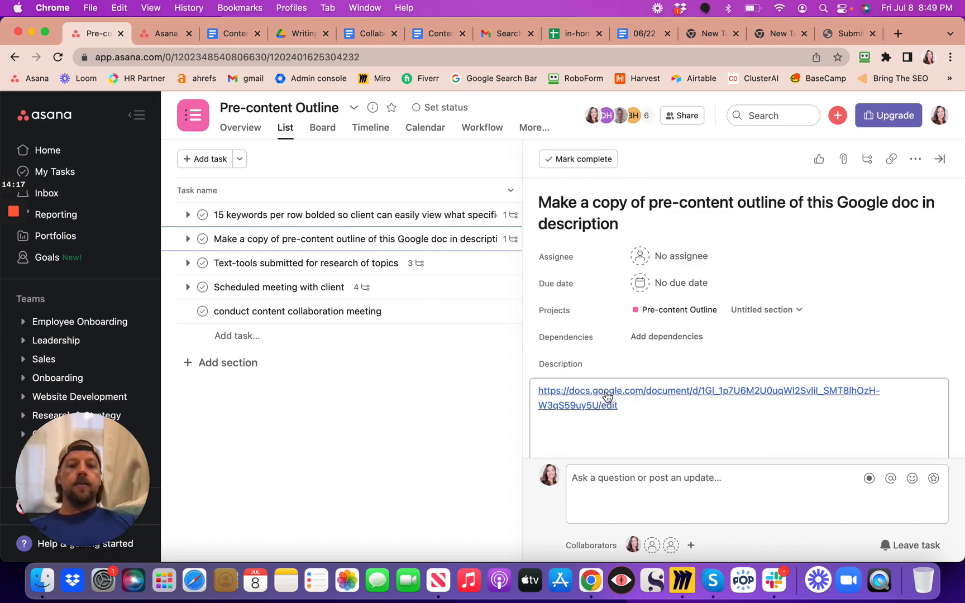
{"action": "left_click", "coordinate": [608, 397]}
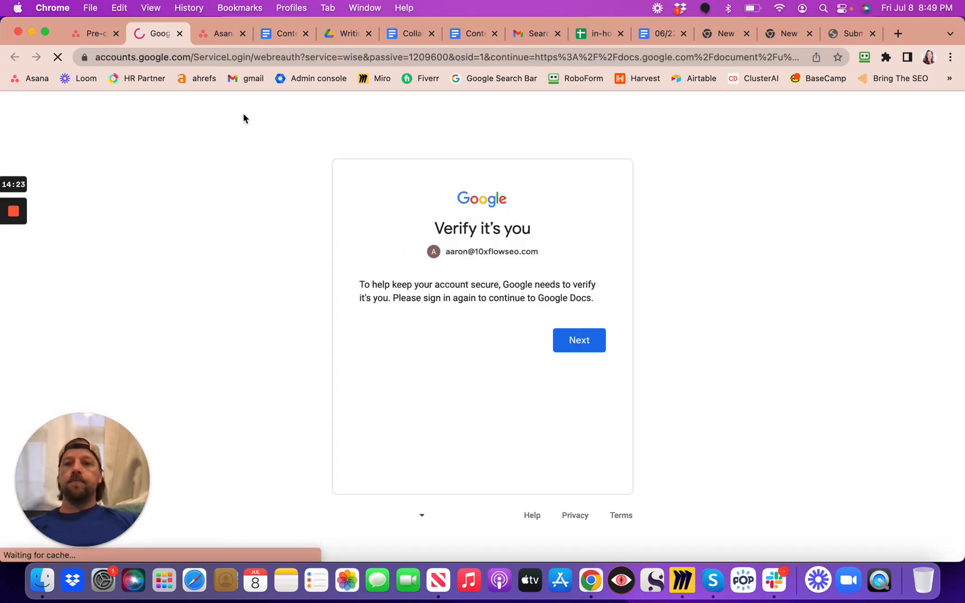
- Close the Google verification page and return to the start of the already open Collaboration Meeting Topics document
{"action": "left_click", "coordinate": [180, 34]}
{"action": "left_click", "coordinate": [216, 35]}
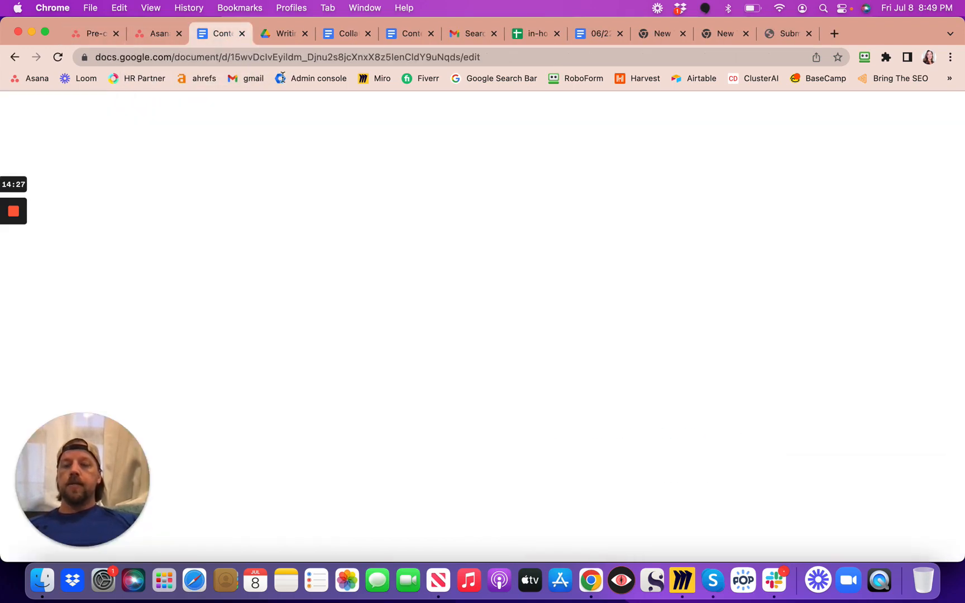
{"action": "left_click", "coordinate": [364, 34]}
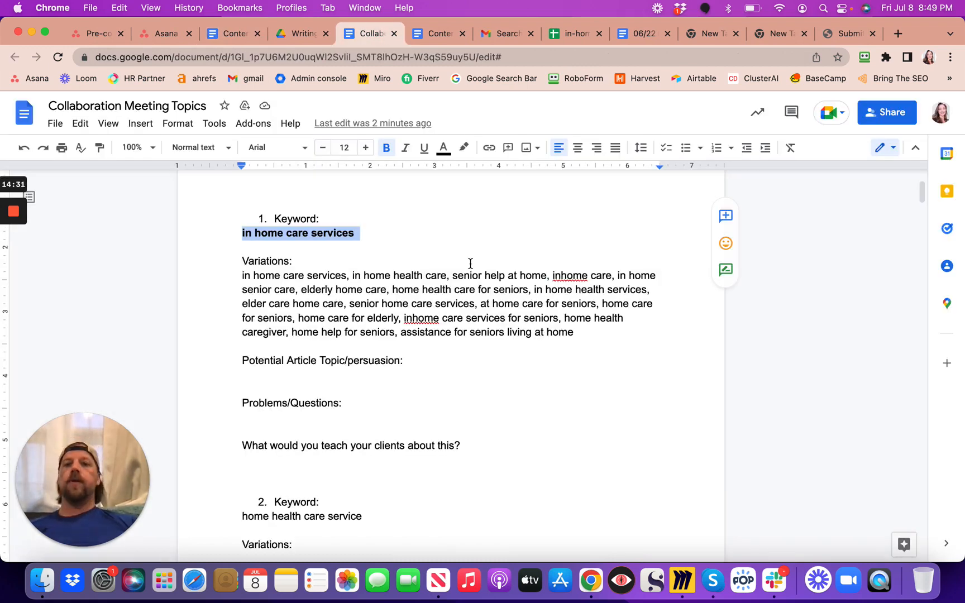
{"action": "left_click", "coordinate": [470, 263]}
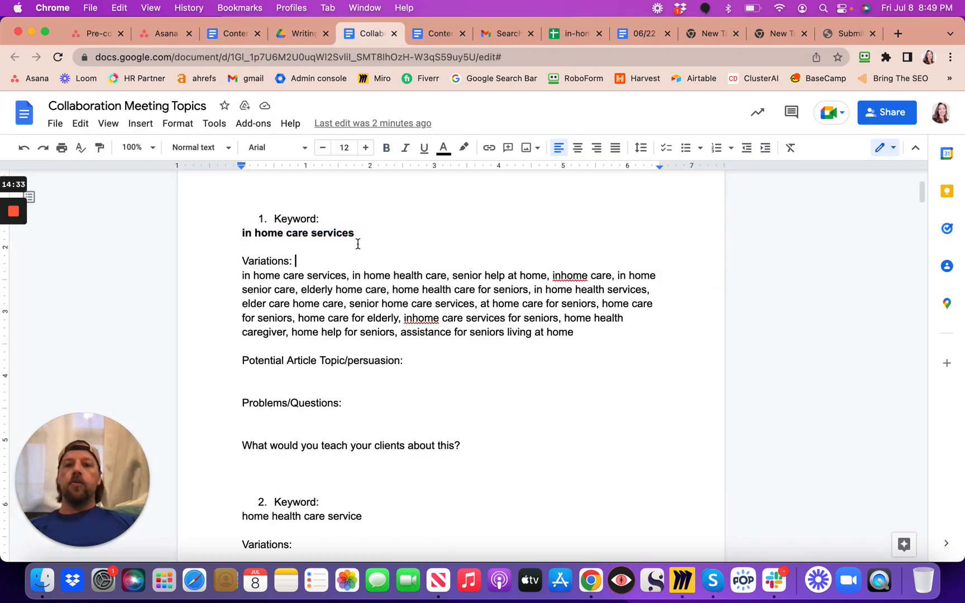
{"action": "scroll", "coordinate": [346, 257], "scroll_direction": "up", "scroll_amount": 3}
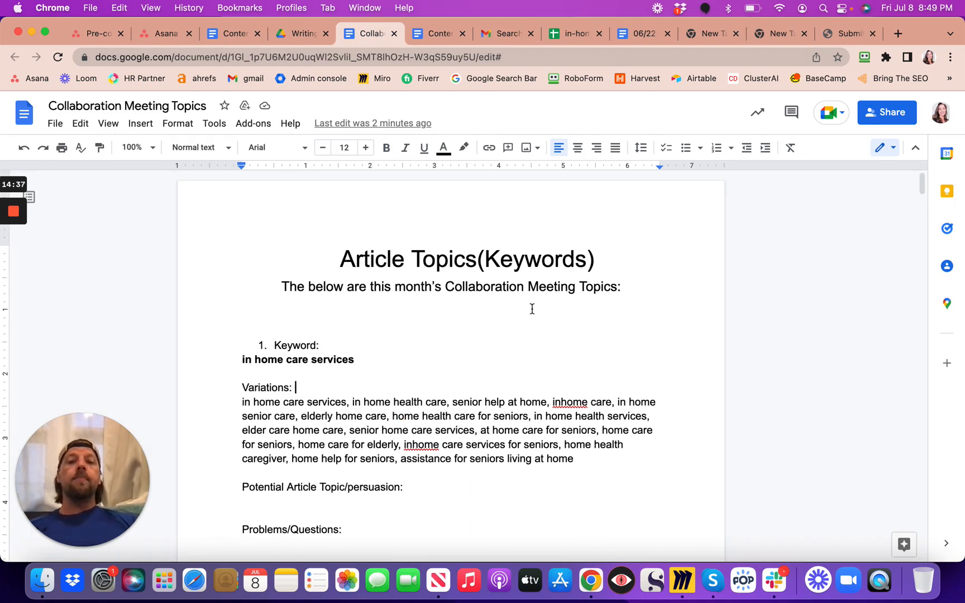
- Clear the first topic's keyword and variations list, keeping a blank line before Potential Article Topic/persuasion
{"action": "scroll", "coordinate": [533, 309], "scroll_direction": "down", "scroll_amount": 2}
{"action": "left_click", "coordinate": [243, 313]}
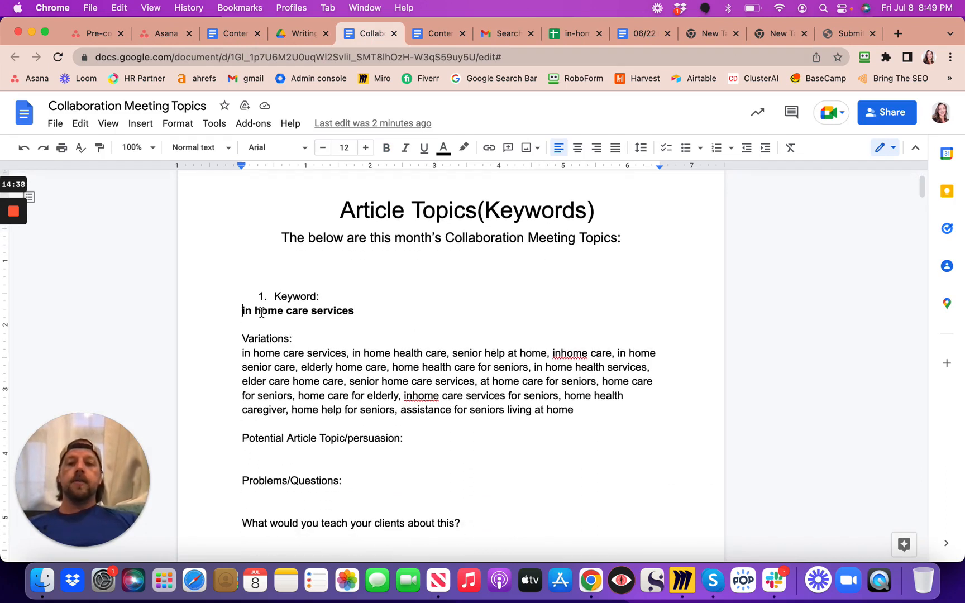
{"action": "triple_click", "coordinate": [261, 313]}
{"action": "key", "text": "BackSpace"}
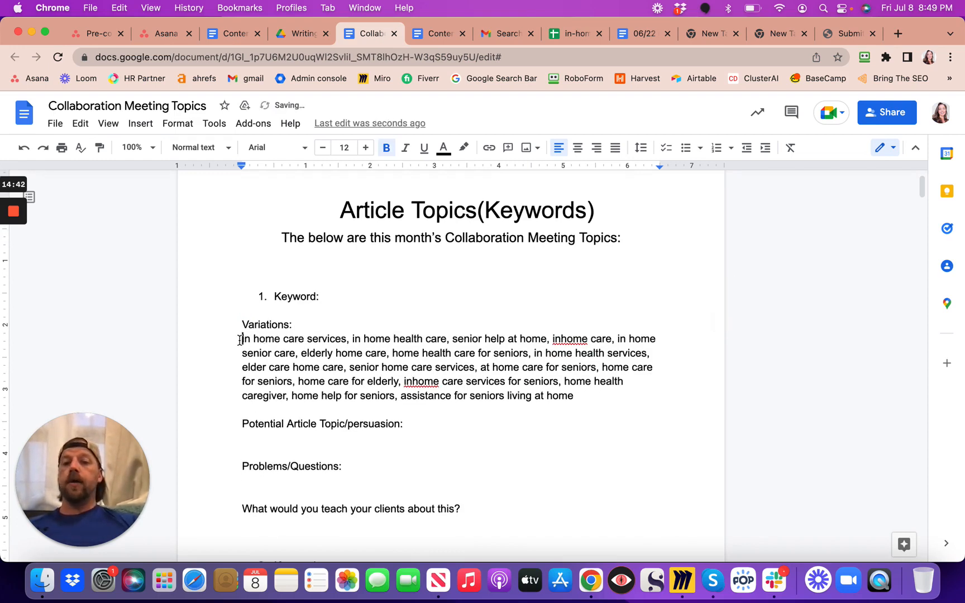
{"action": "left_click_drag", "start_coordinate": [244, 338], "coordinate": [587, 406]}
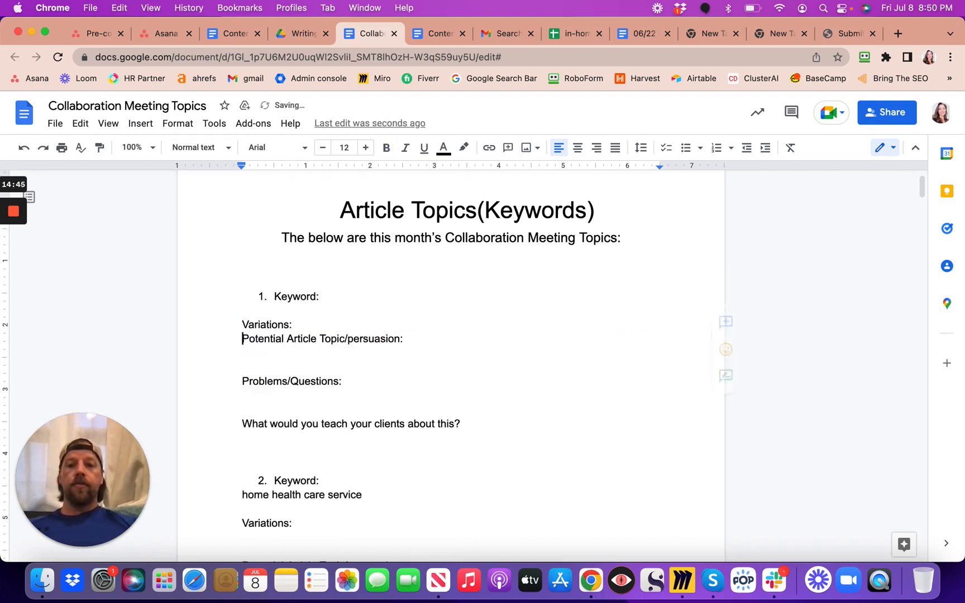
{"action": "key", "text": "BackSpace"}
{"action": "key", "text": "Return"}
- Delete the keyword "home health care service" from the second topic
{"action": "scroll", "coordinate": [252, 413], "scroll_direction": "down", "scroll_amount": 4}
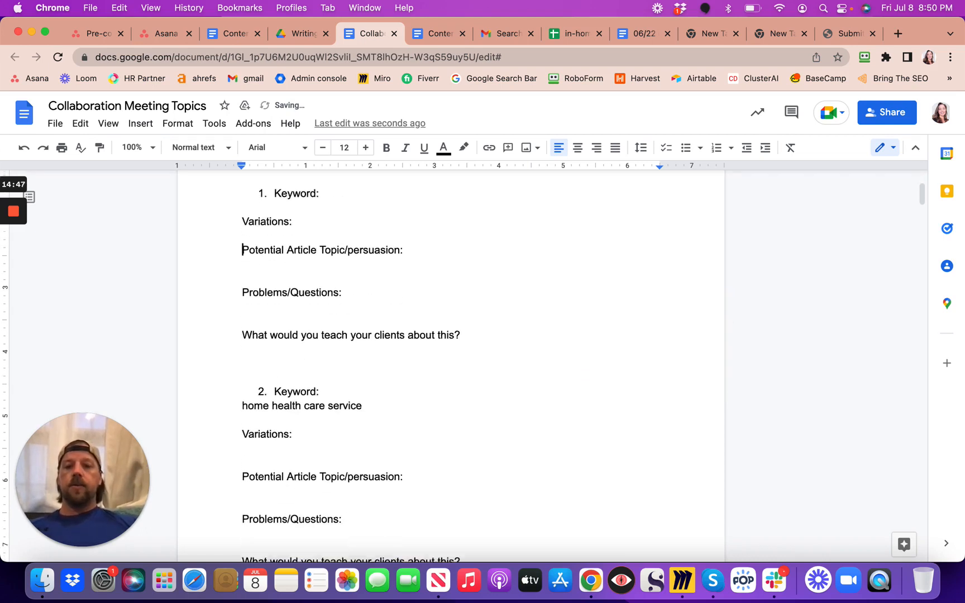
{"action": "left_click", "coordinate": [242, 393]}
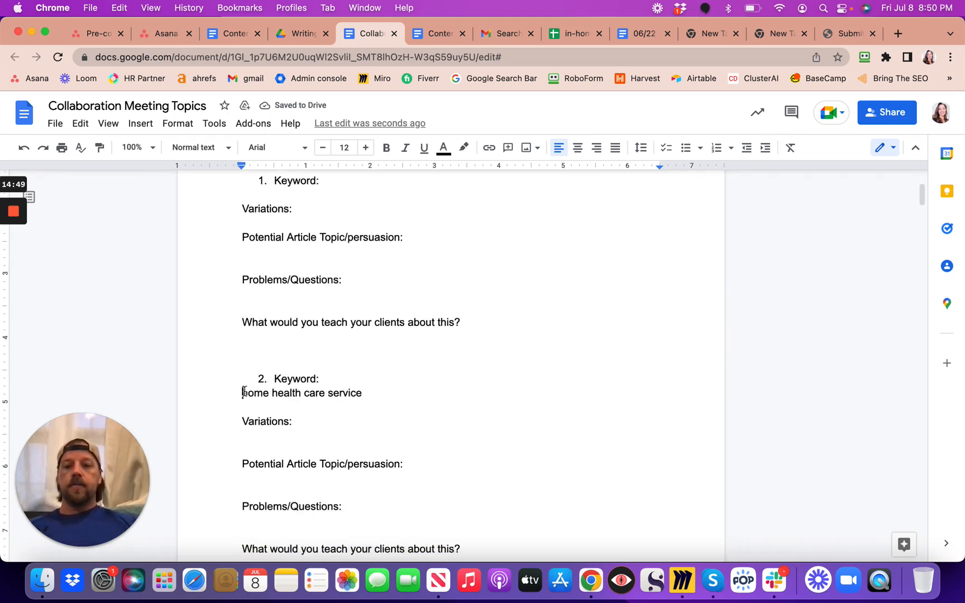
{"action": "left_click_drag", "start_coordinate": [242, 393], "coordinate": [387, 394]}
{"action": "key", "text": "BackSpace"}
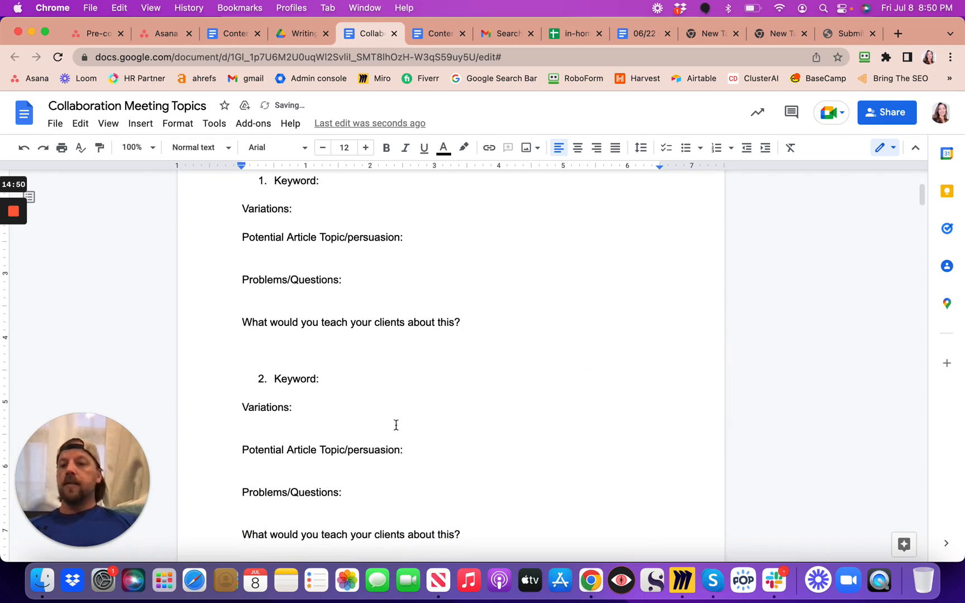
- Check the remaining numbered topics for leftover entries down to topic 20, and bring up the option to copy the document
{"action": "scroll", "coordinate": [396, 426], "scroll_direction": "down", "scroll_amount": 10}
{"action": "scroll", "coordinate": [388, 425], "scroll_direction": "down", "scroll_amount": 20}
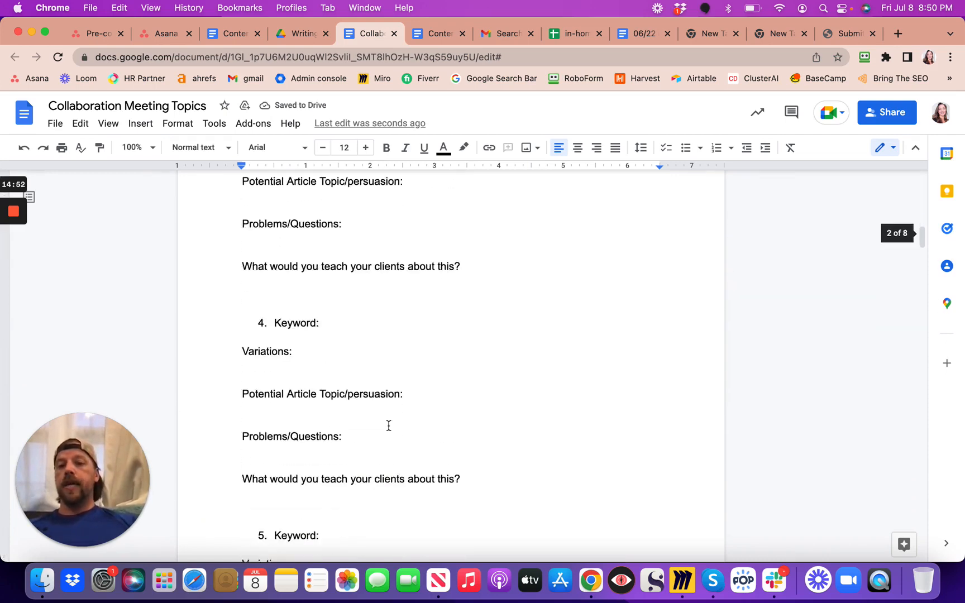
{"action": "scroll", "coordinate": [389, 426], "scroll_direction": "down", "scroll_amount": 20}
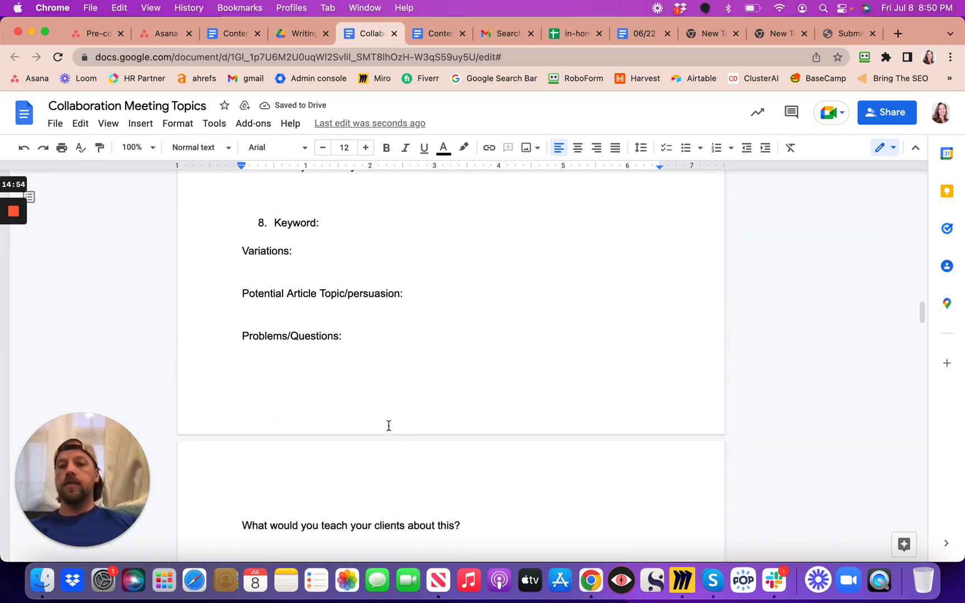
{"action": "scroll", "coordinate": [389, 426], "scroll_direction": "up", "scroll_amount": 10}
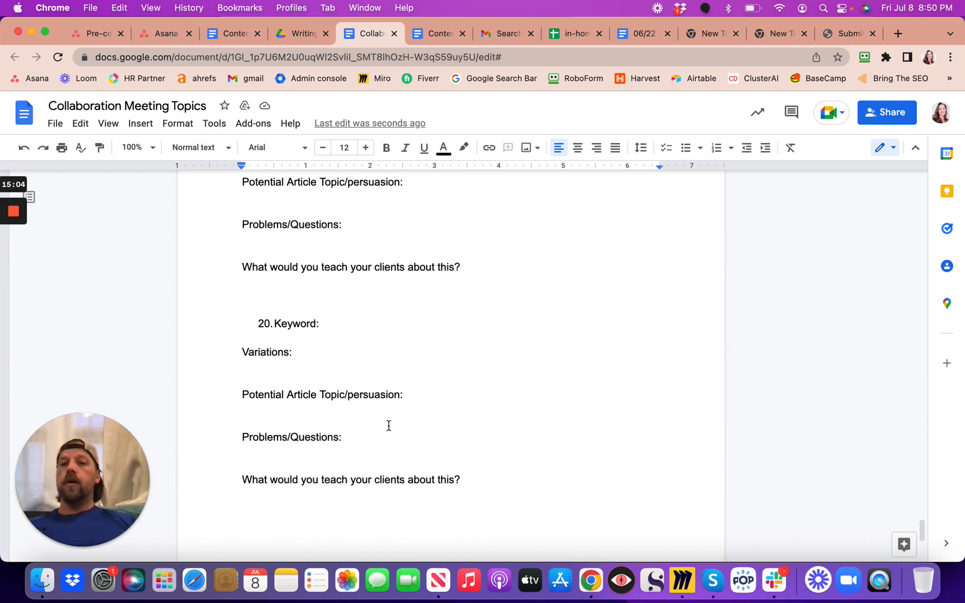
{"action": "scroll", "coordinate": [389, 426], "scroll_direction": "up", "scroll_amount": 20}
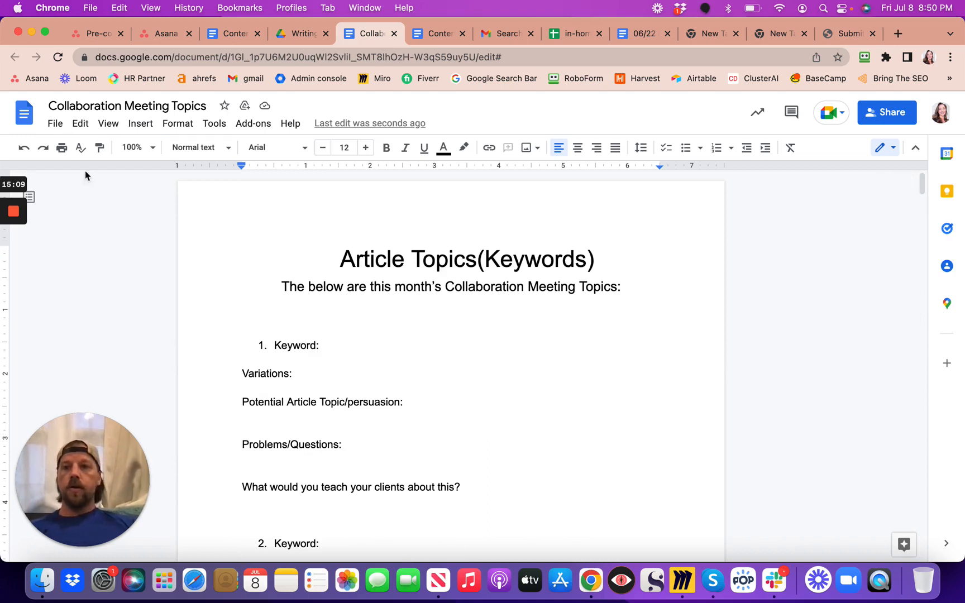
{"action": "left_click", "coordinate": [58, 125]}
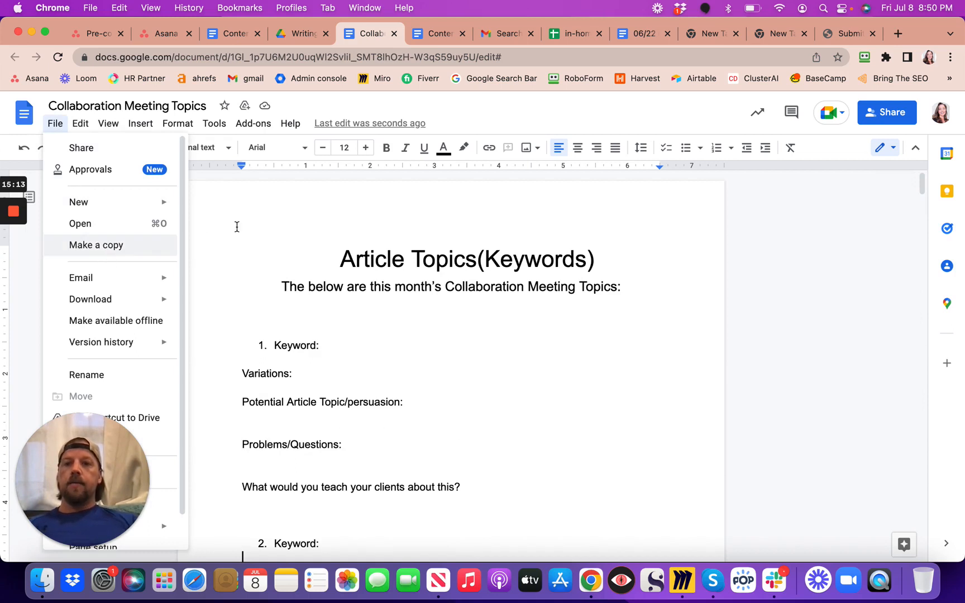
- Switch to Google Drive and open the Amy's Eden folder under Clients in Content Creation
{"action": "left_click", "coordinate": [300, 39]}
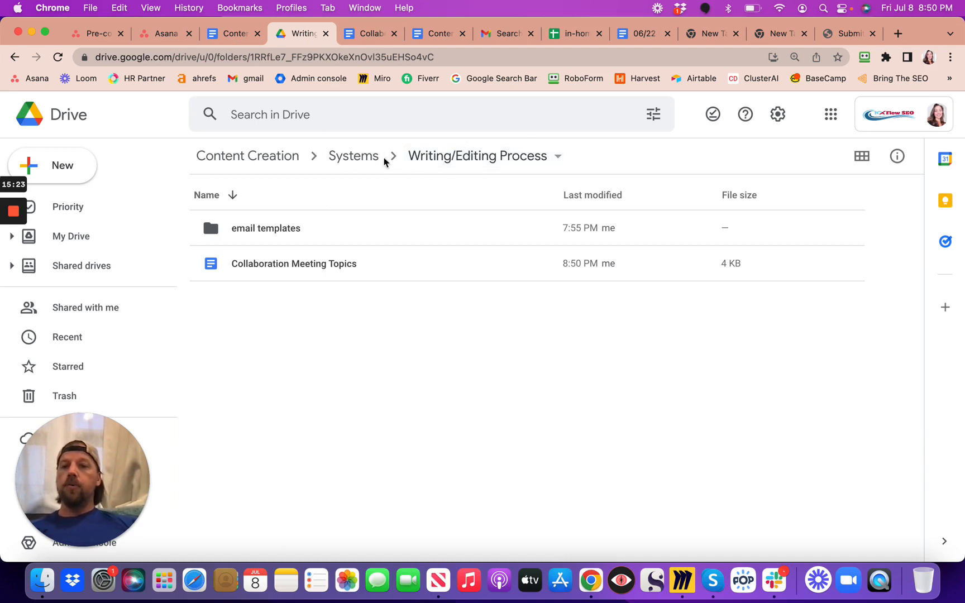
{"action": "left_click", "coordinate": [245, 162]}
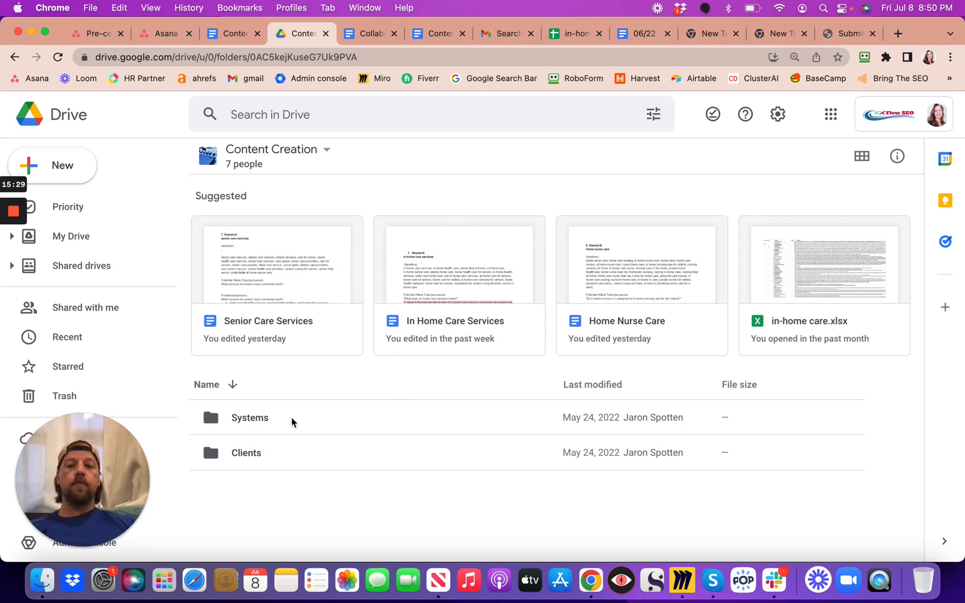
{"action": "double_click", "coordinate": [242, 455]}
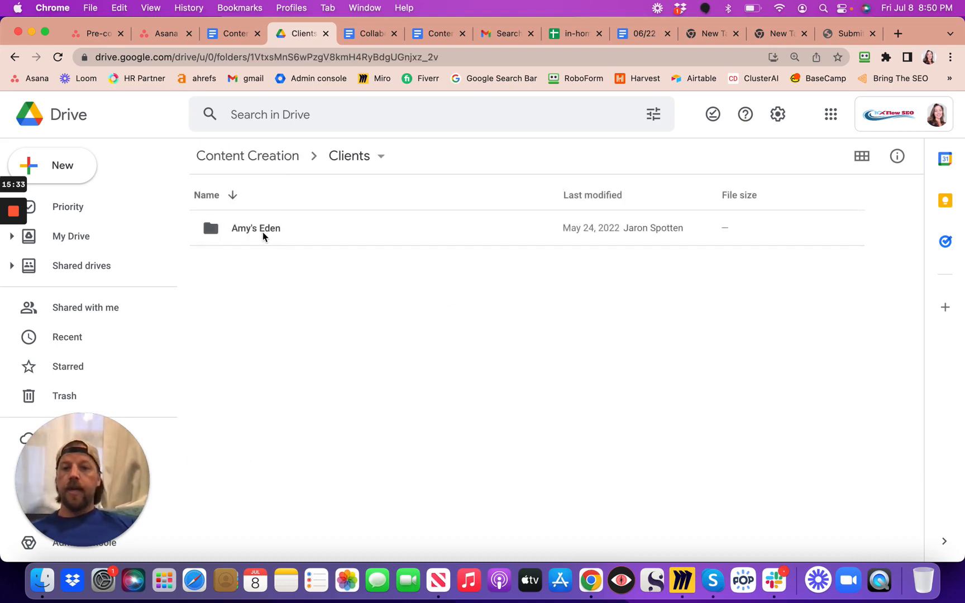
{"action": "double_click", "coordinate": [263, 235]}
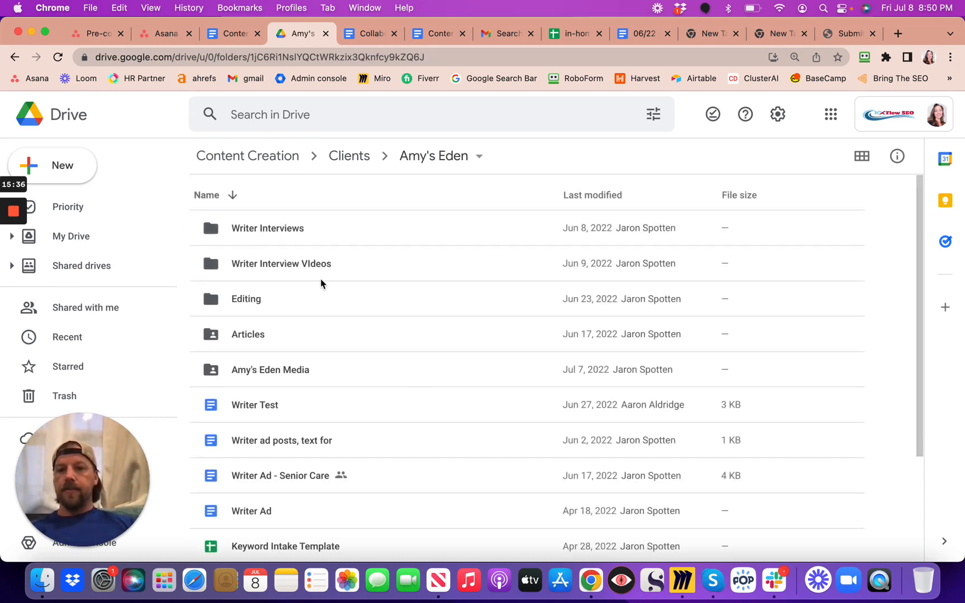
- Look through the Amy's Eden folder, open its Articles folder and review the documents stored there
{"action": "scroll", "coordinate": [321, 280], "scroll_direction": "down", "scroll_amount": 1}
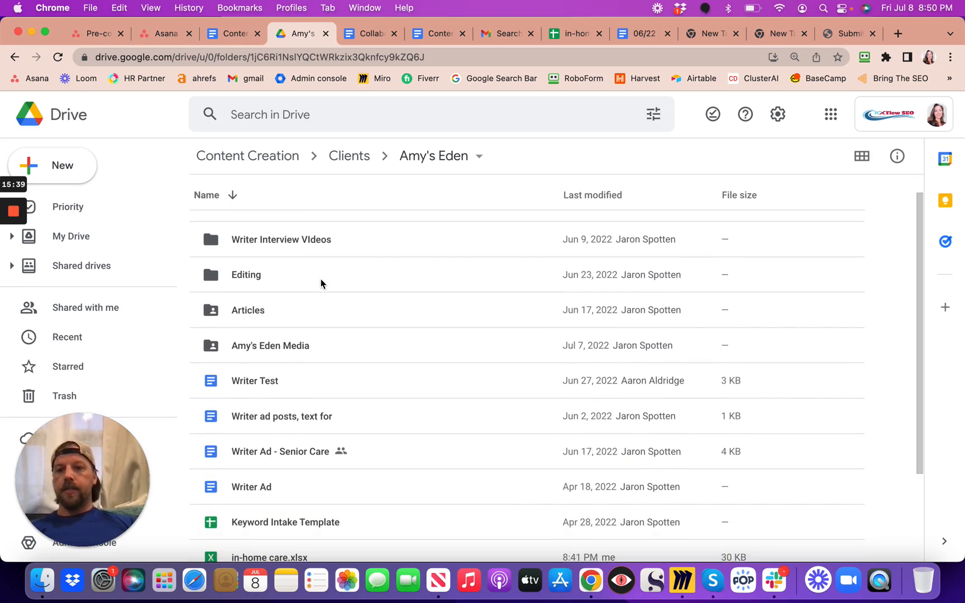
{"action": "scroll", "coordinate": [320, 284], "scroll_direction": "down", "scroll_amount": 3}
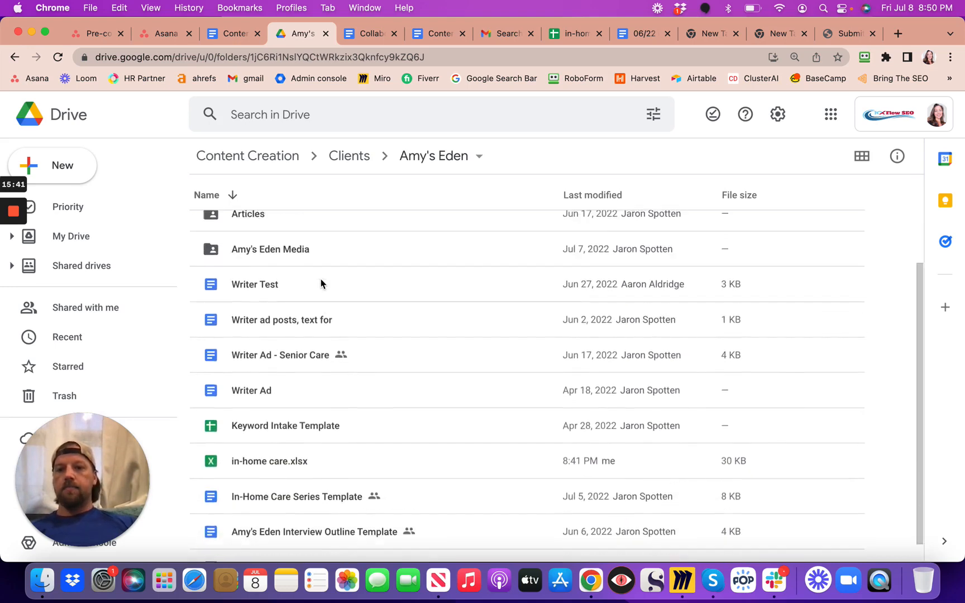
{"action": "scroll", "coordinate": [321, 281], "scroll_direction": "down", "scroll_amount": 2}
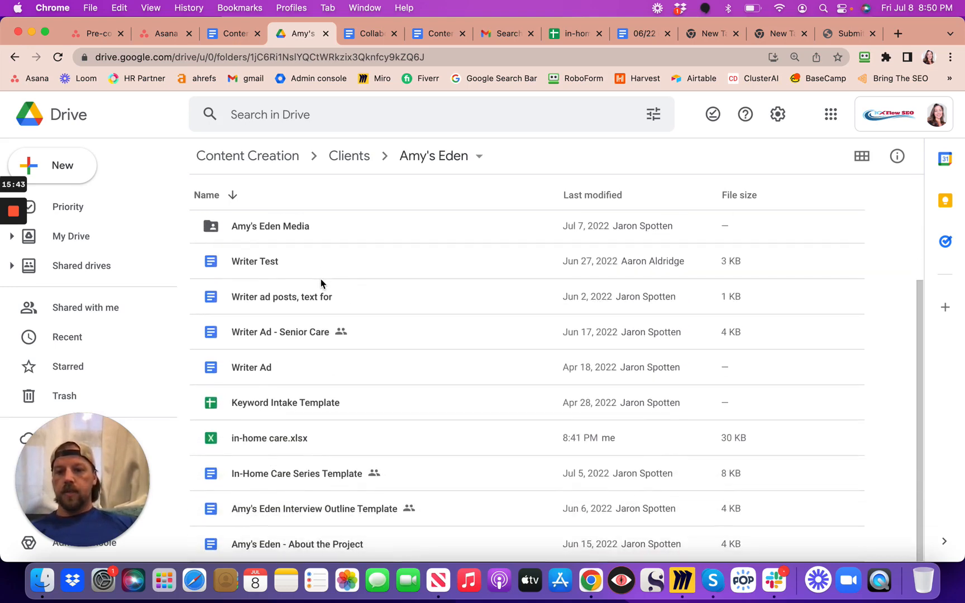
{"action": "scroll", "coordinate": [321, 280], "scroll_direction": "up", "scroll_amount": 4}
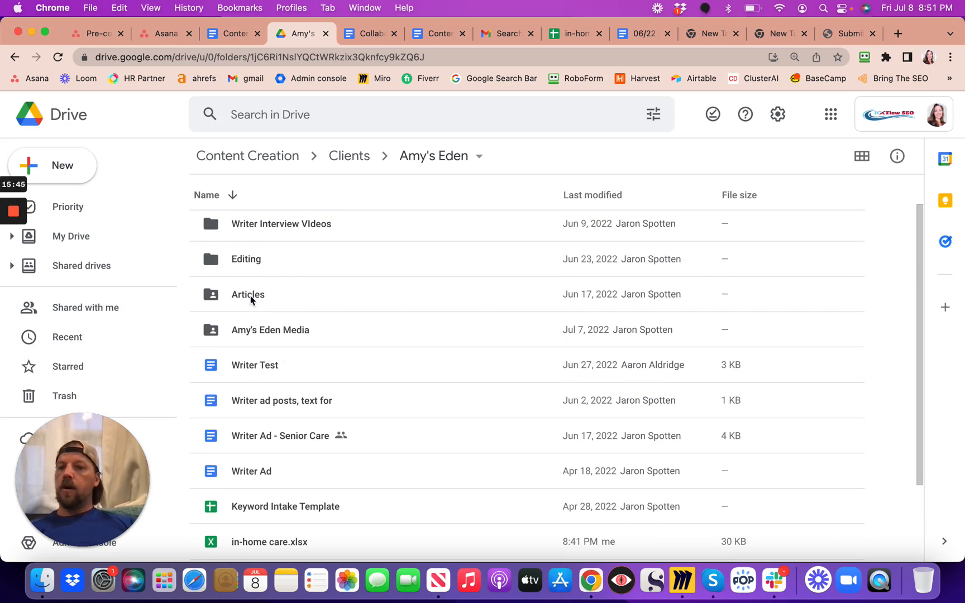
{"action": "double_click", "coordinate": [251, 300]}
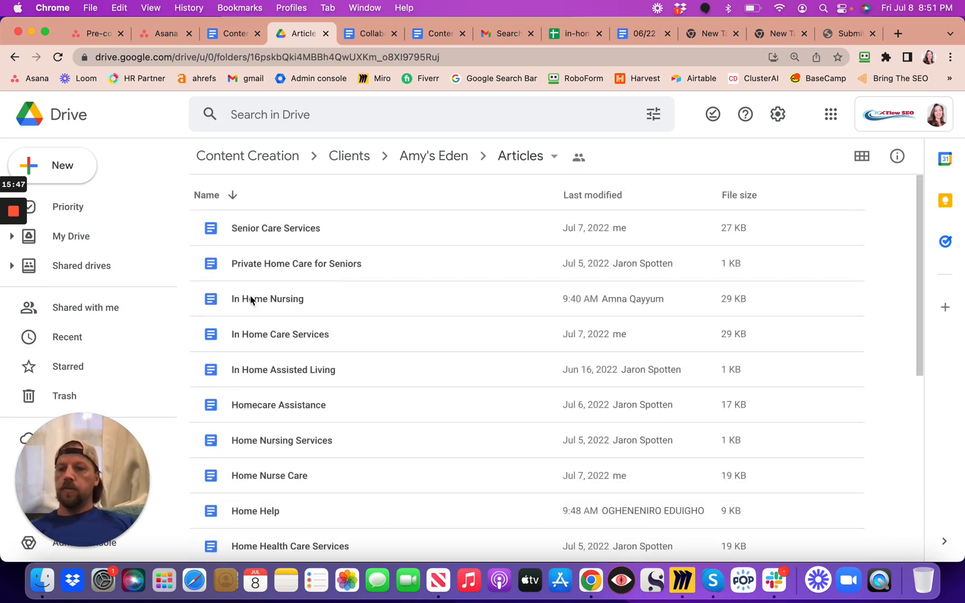
{"action": "scroll", "coordinate": [445, 258], "scroll_direction": "down", "scroll_amount": 10}
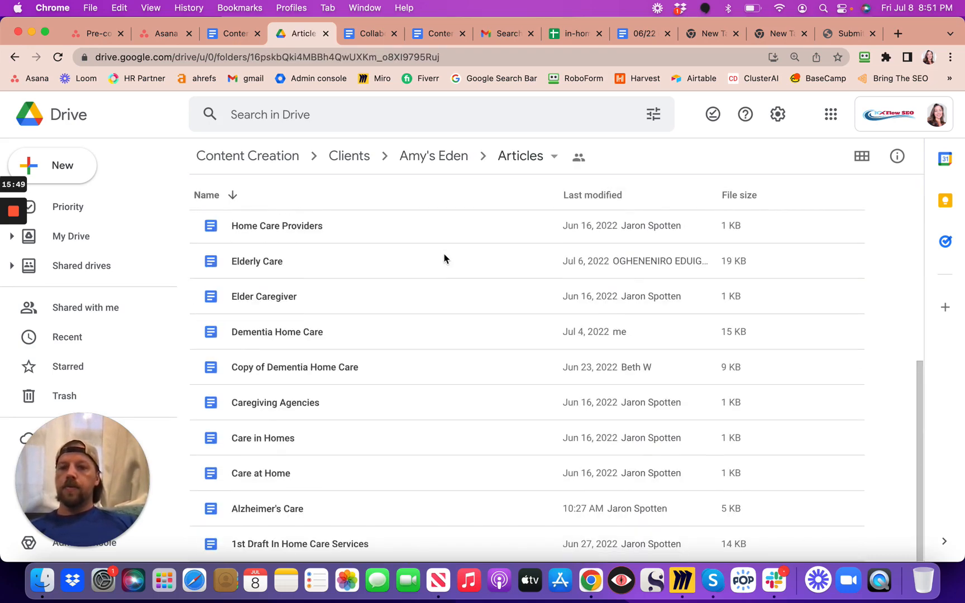
{"action": "scroll", "coordinate": [446, 258], "scroll_direction": "up", "scroll_amount": 10}
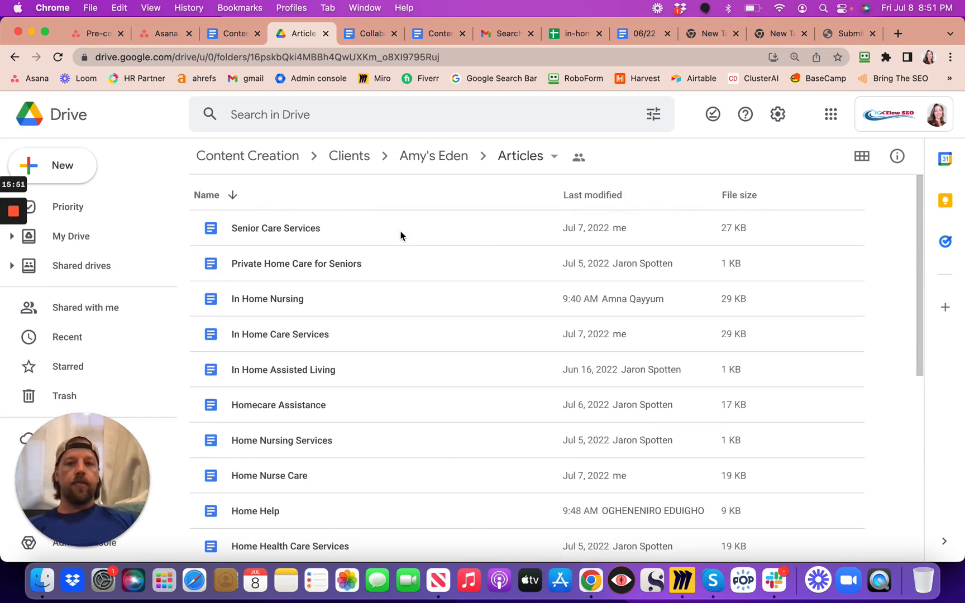
- Create a folder named "August Content Collaboration Meetings" inside the Articles folder and open it
{"action": "left_click", "coordinate": [57, 166]}
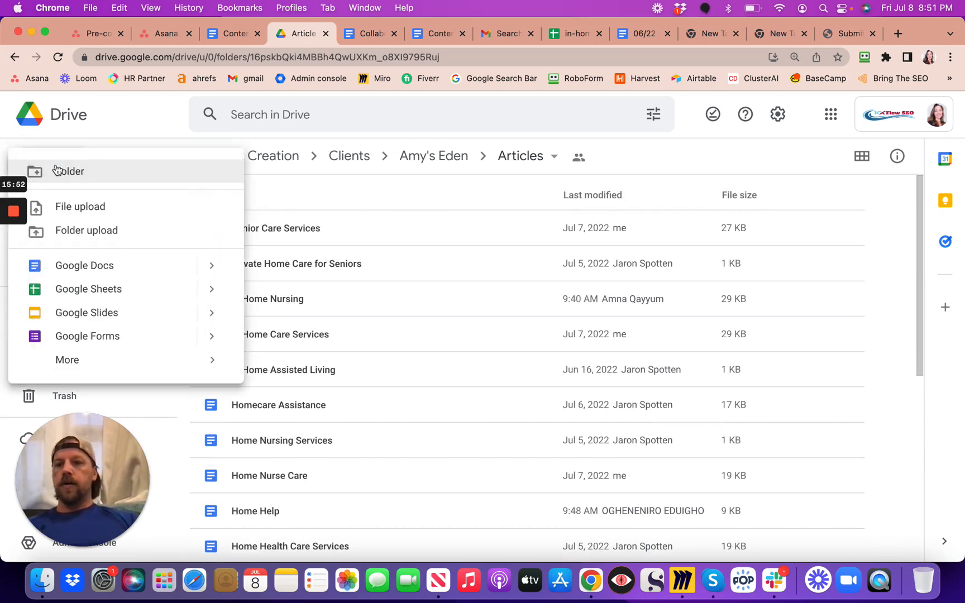
{"action": "left_click", "coordinate": [85, 172]}
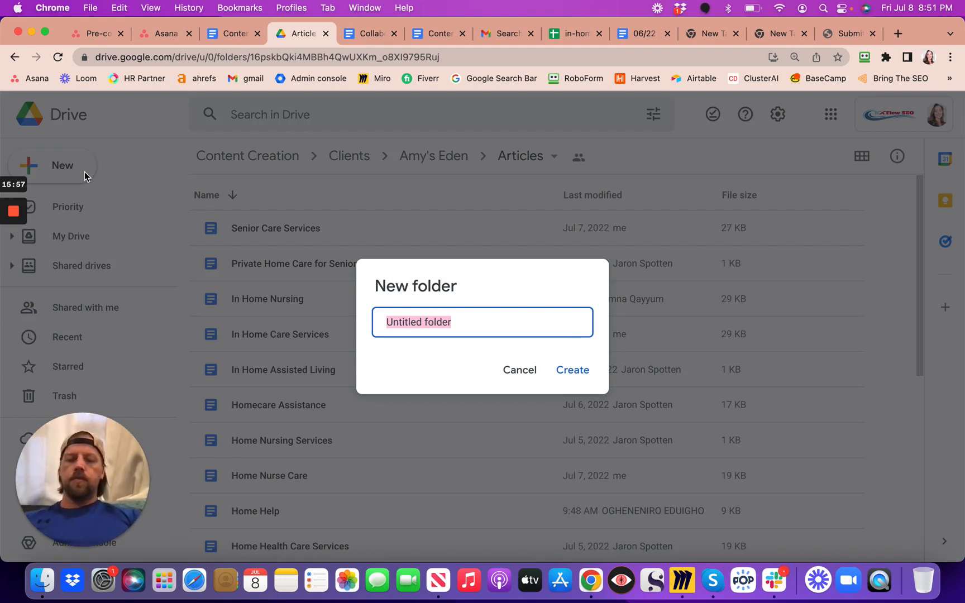
{"action": "type", "text": "August"}
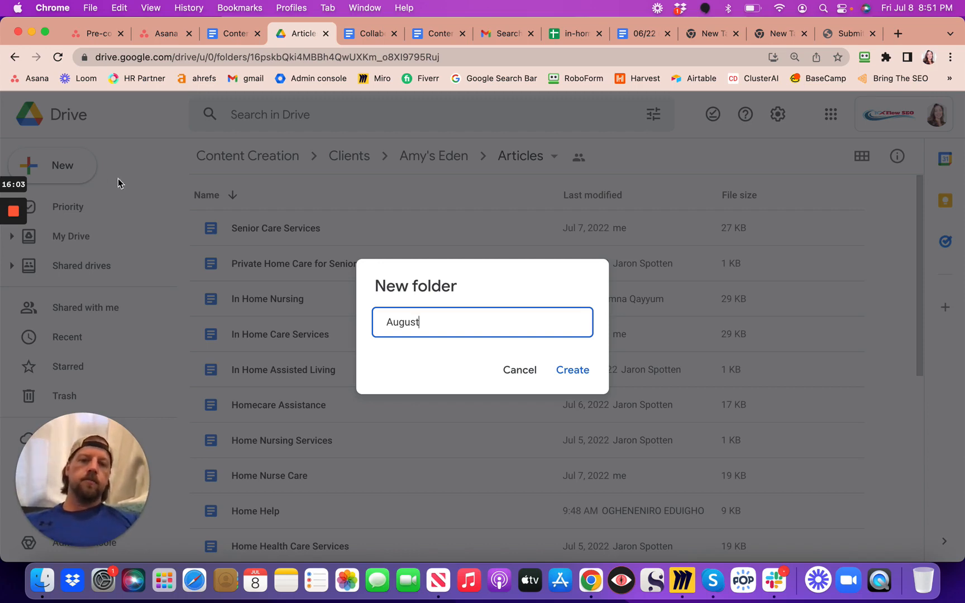
{"action": "type", "text": "Col"}
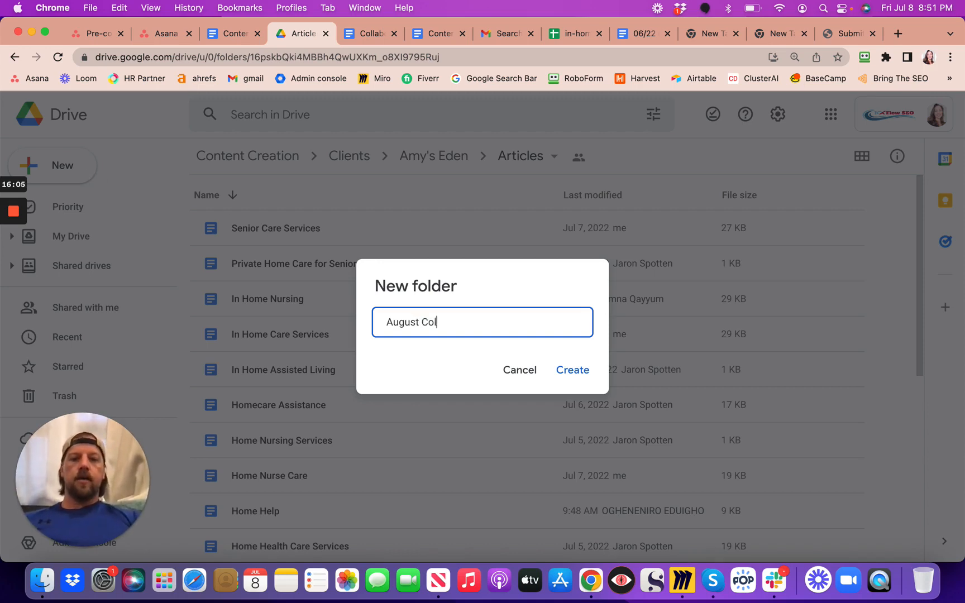
{"action": "type", "text": "laboration"}
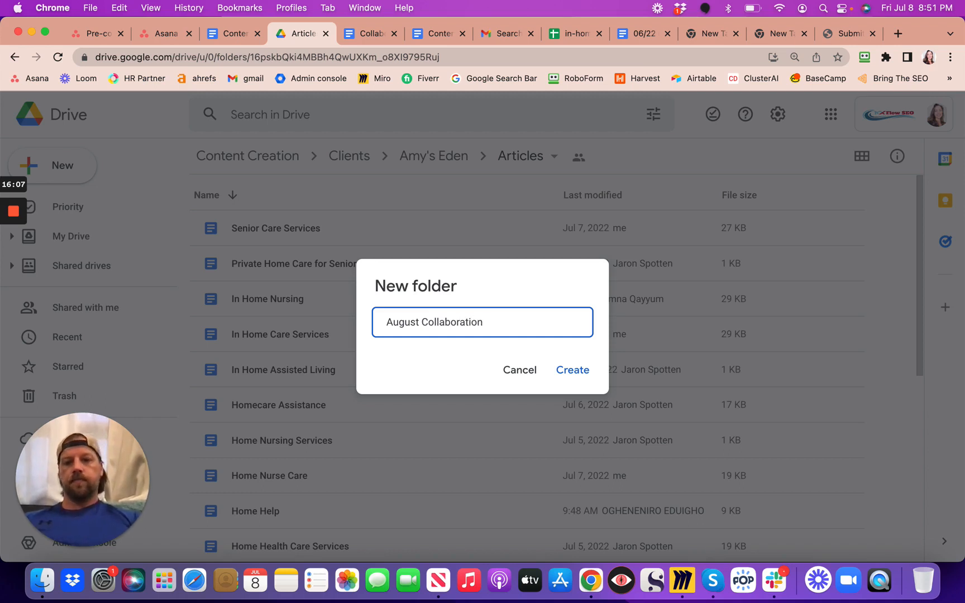
{"action": "left_click", "coordinate": [422, 322]}
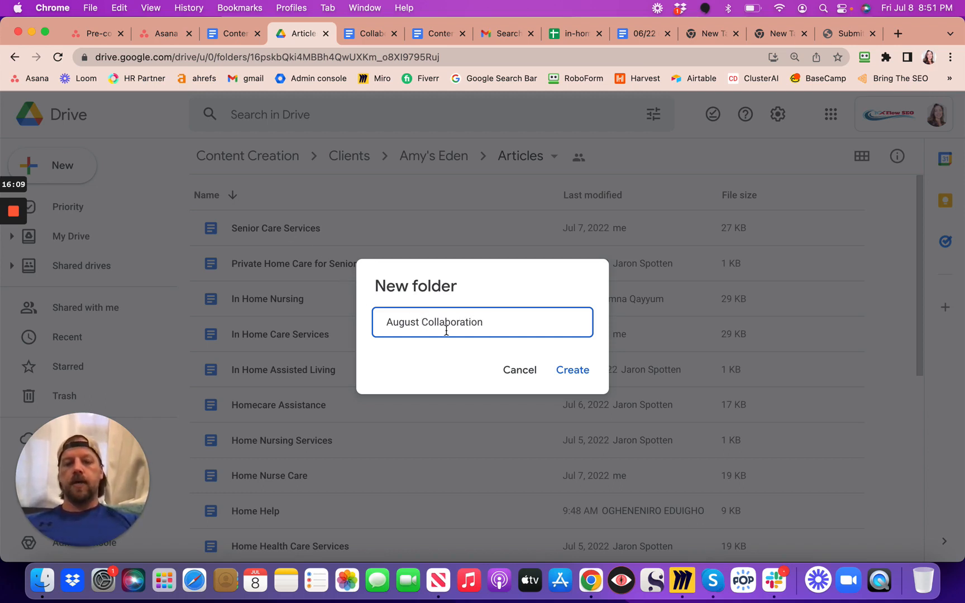
{"action": "type", "text": "Content "}
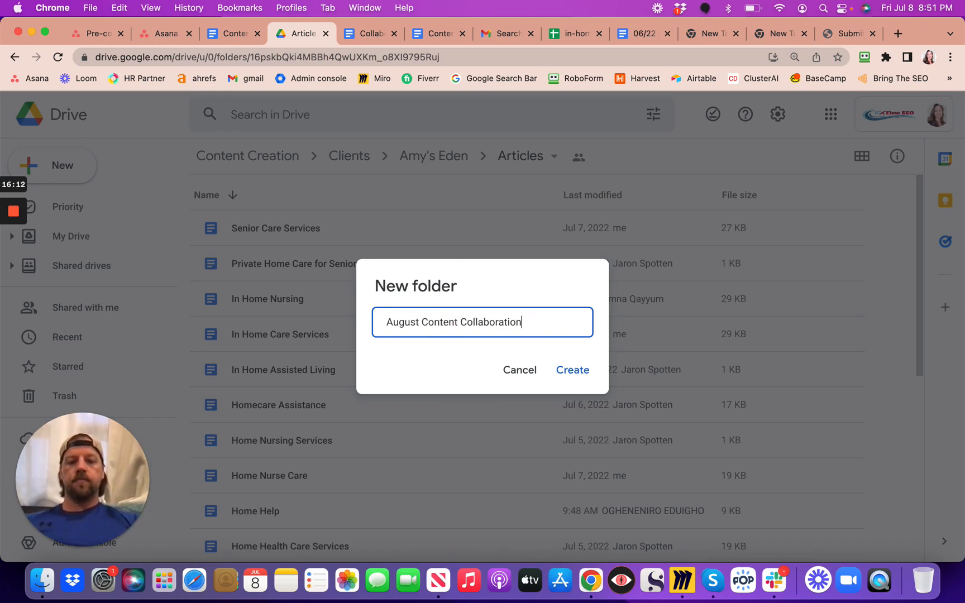
{"action": "type", "text": " Metings"}
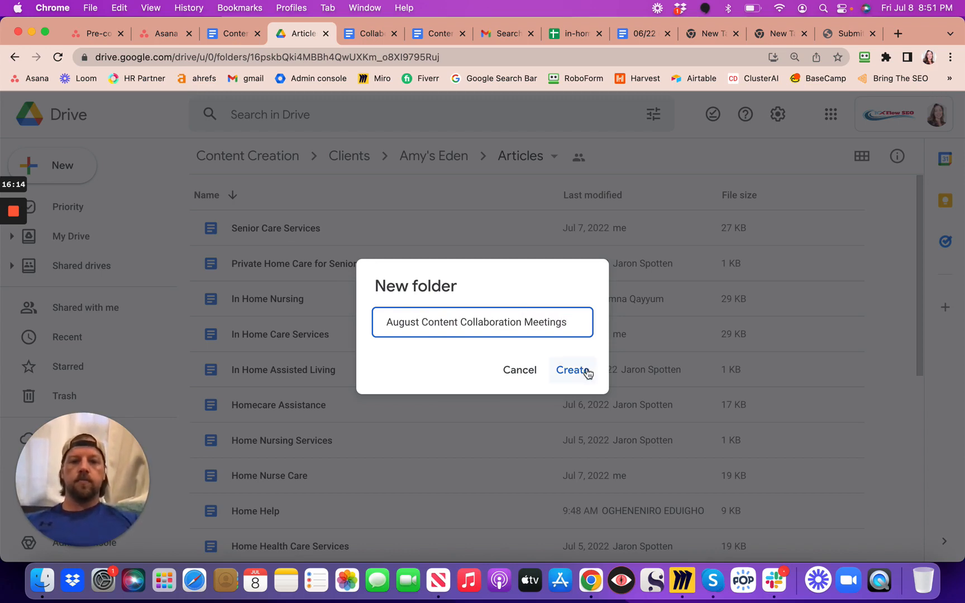
{"action": "left_click", "coordinate": [573, 370]}
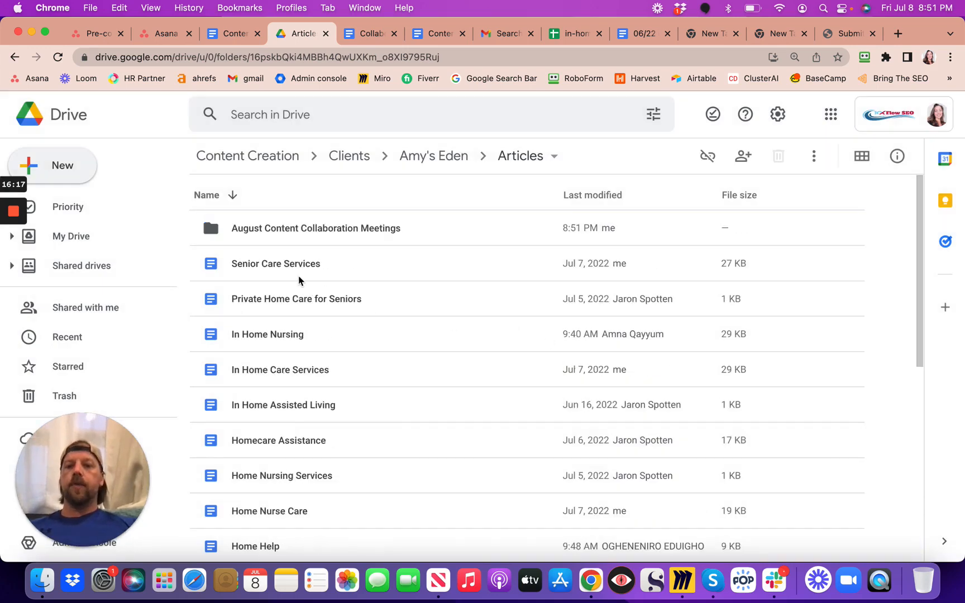
{"action": "double_click", "coordinate": [267, 234]}
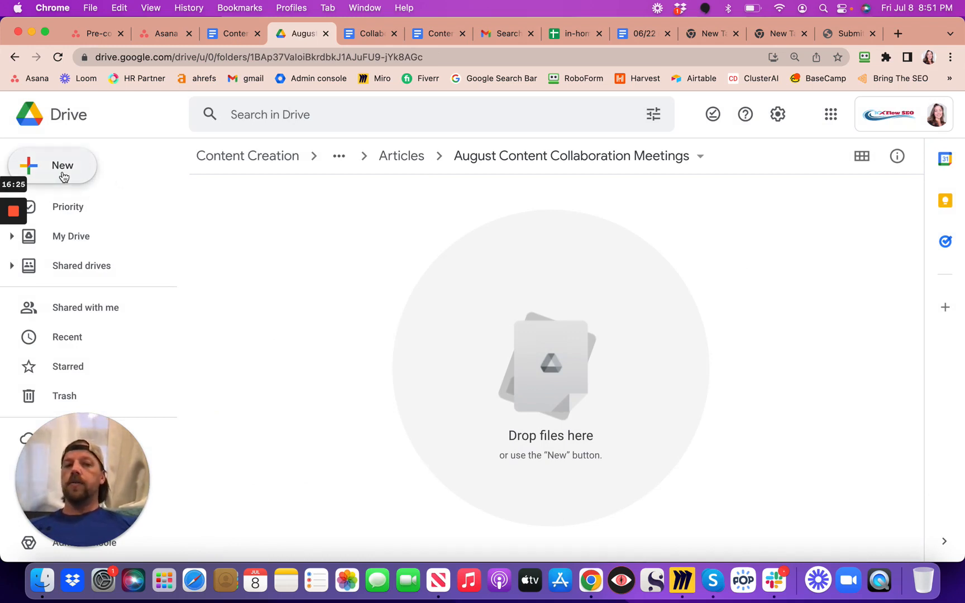
- Start a copy of the Collaboration Meeting Topics document, choosing August Content Collaboration Meetings under Clients, Amy's Eden, Articles as its destination folder
{"action": "left_click", "coordinate": [364, 34]}
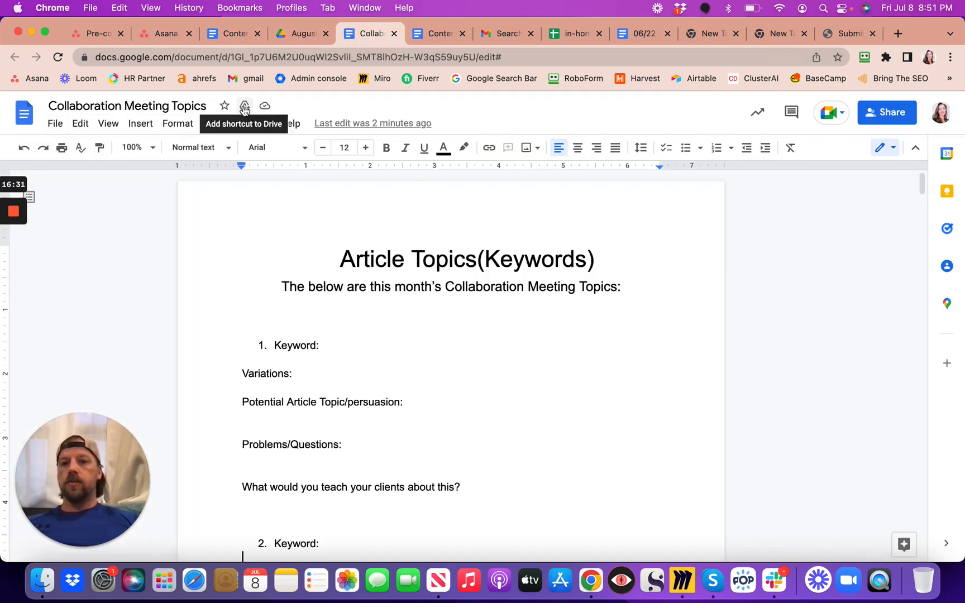
{"action": "left_click", "coordinate": [57, 124]}
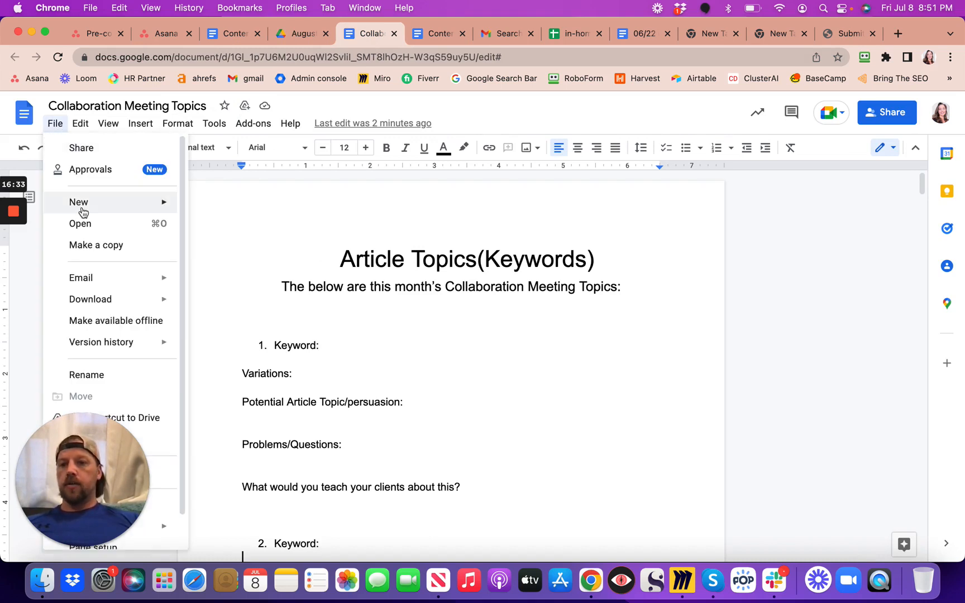
{"action": "left_click", "coordinate": [92, 247]}
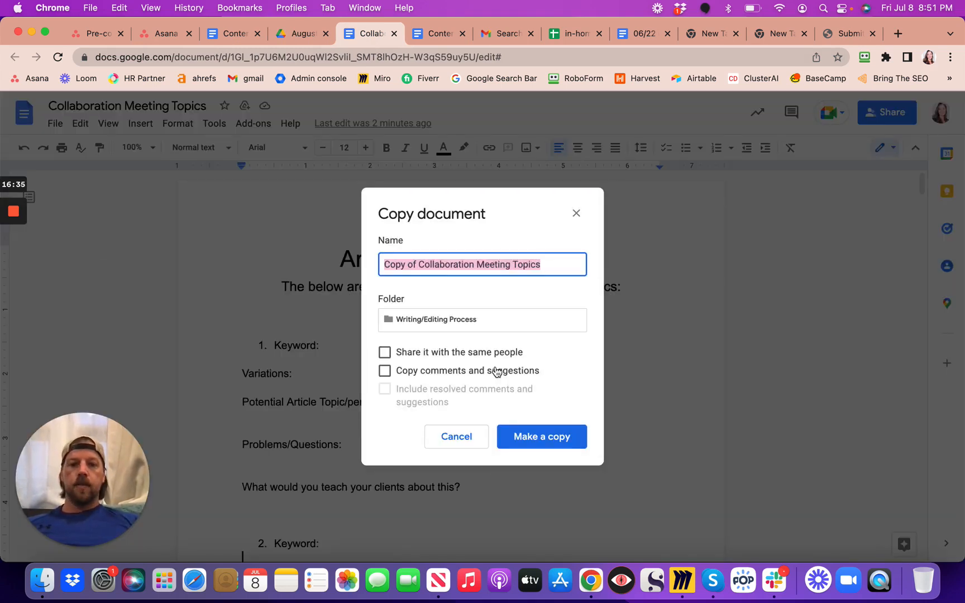
{"action": "left_click", "coordinate": [444, 319]}
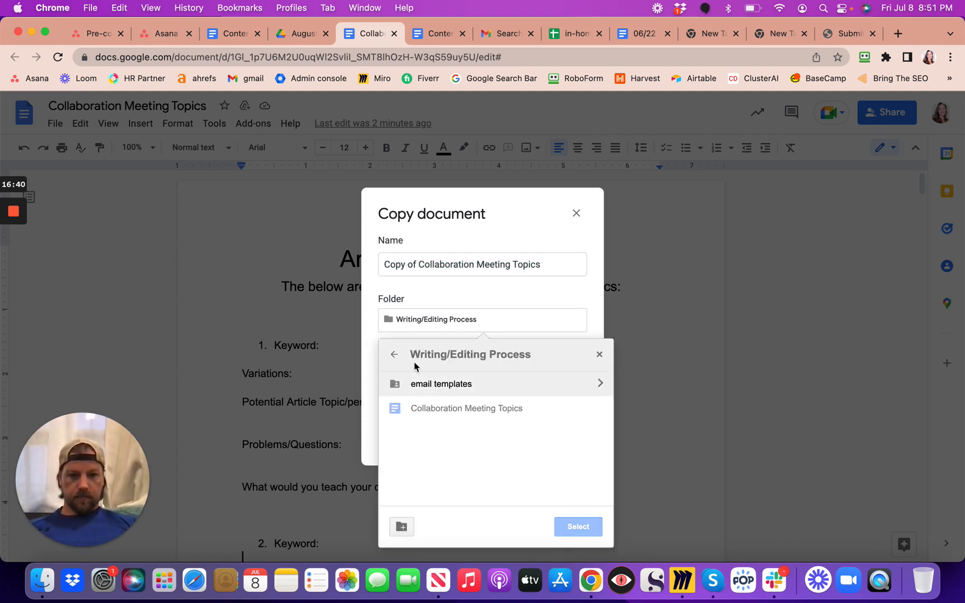
{"action": "left_click", "coordinate": [394, 355]}
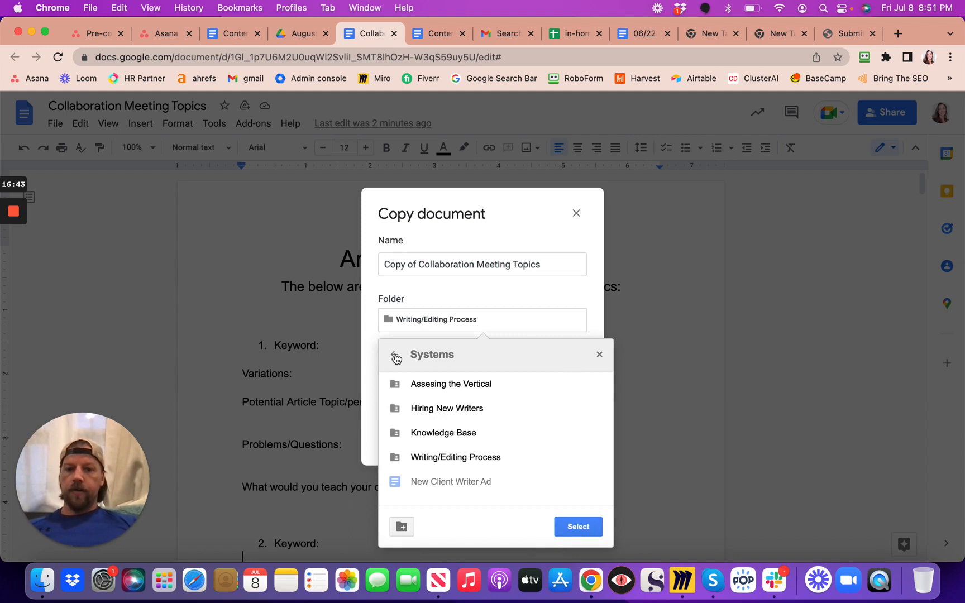
{"action": "left_click", "coordinate": [396, 356]}
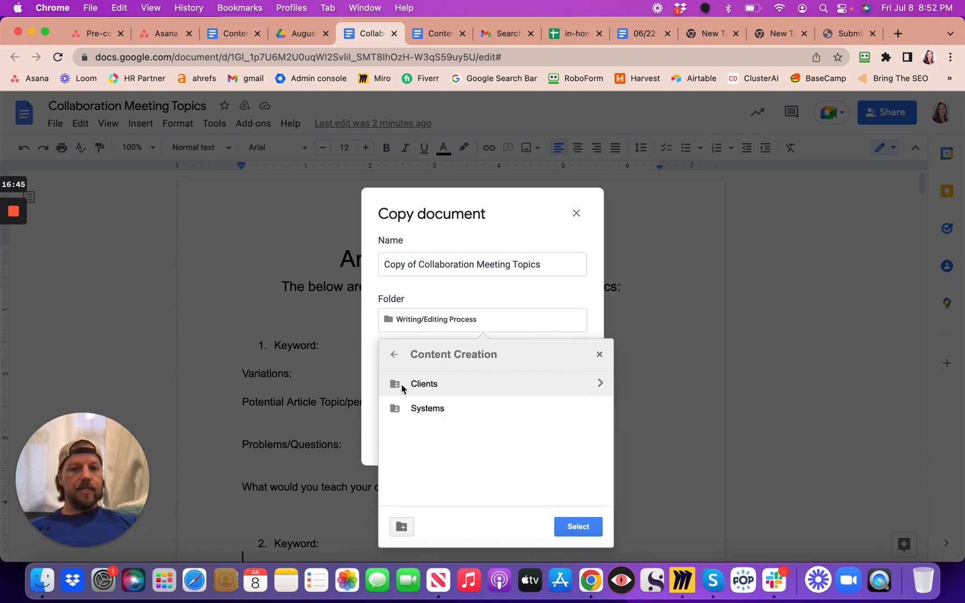
{"action": "left_click", "coordinate": [601, 384]}
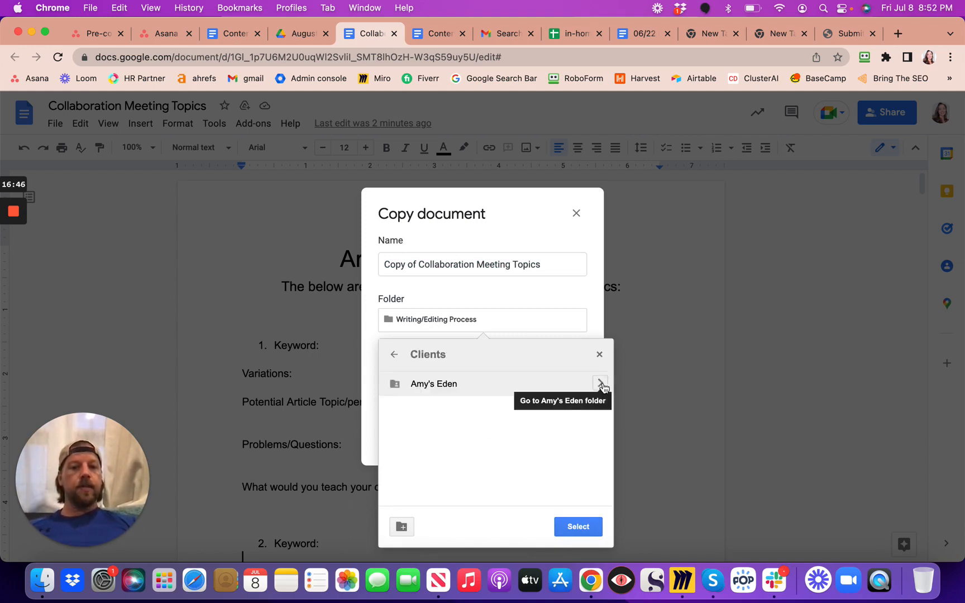
{"action": "left_click", "coordinate": [601, 384]}
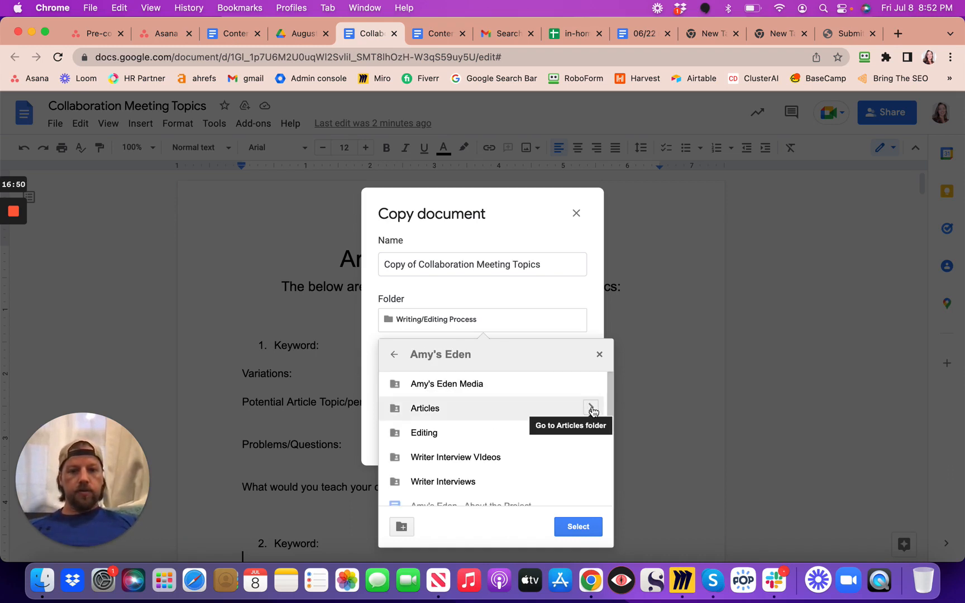
{"action": "left_click", "coordinate": [591, 410]}
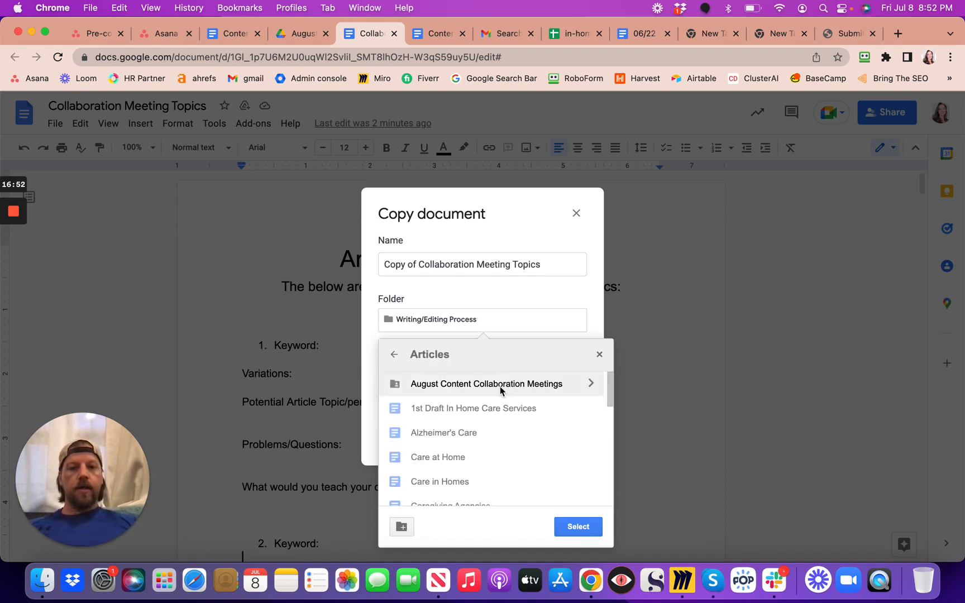
{"action": "left_click", "coordinate": [593, 384]}
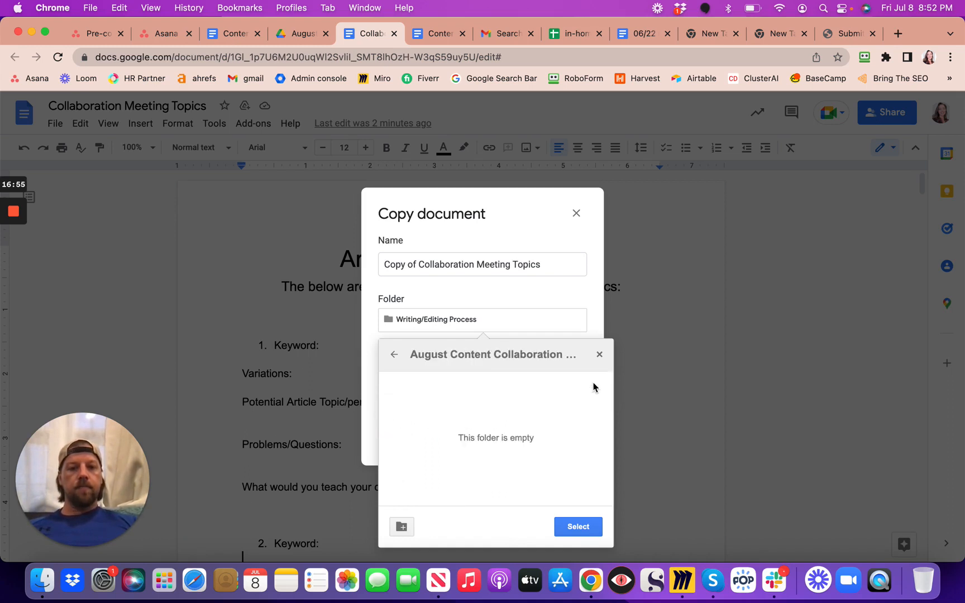
{"action": "left_click", "coordinate": [579, 527]}
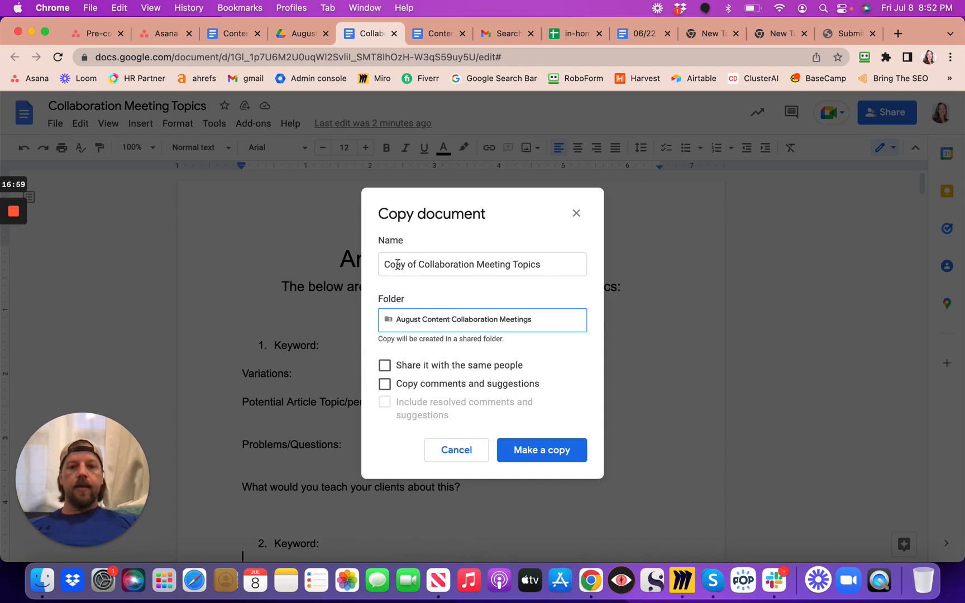
- Name the copy "08-2022 Collaboration Meeting Topics" and create it without sharing or copying comments
{"action": "left_click_drag", "start_coordinate": [419, 265], "coordinate": [366, 269]}
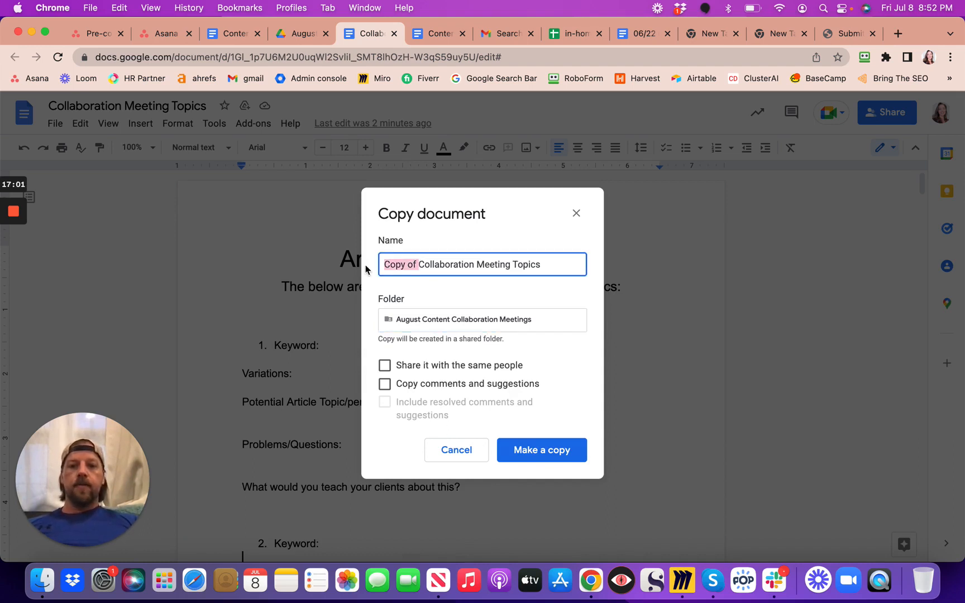
{"action": "type", "text": "August"}
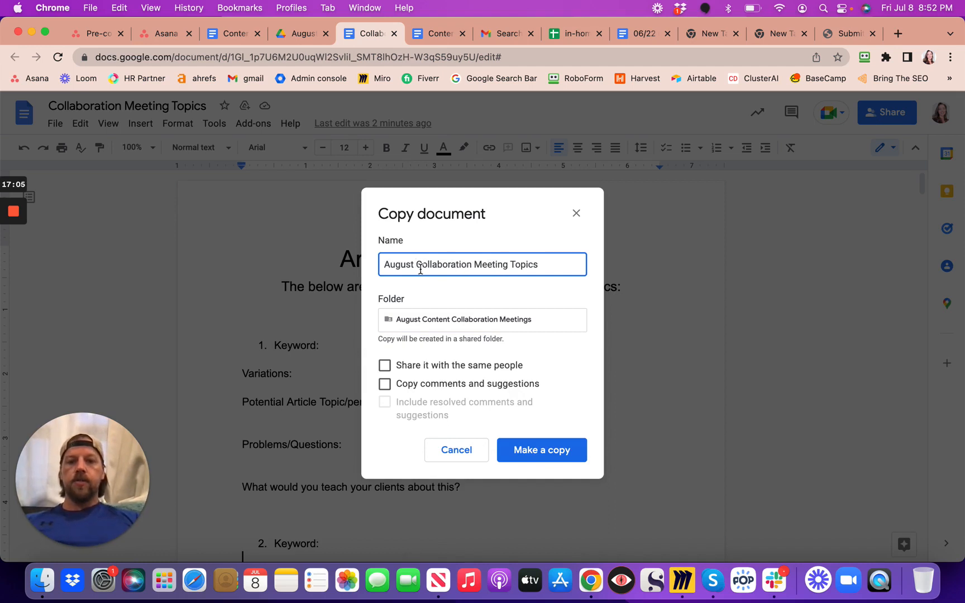
{"action": "left_click_drag", "start_coordinate": [415, 266], "coordinate": [378, 266]}
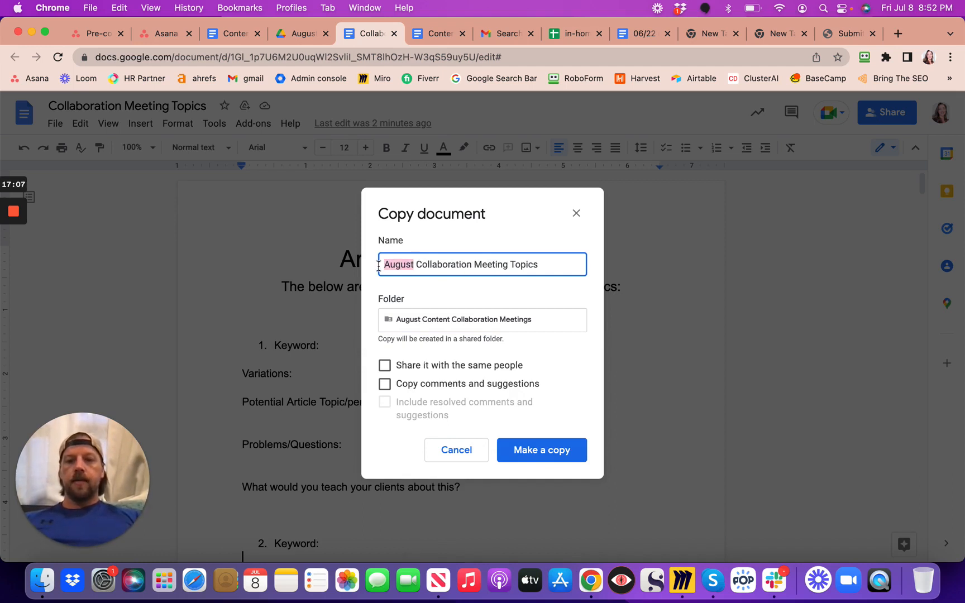
{"action": "type", "text": "08"}
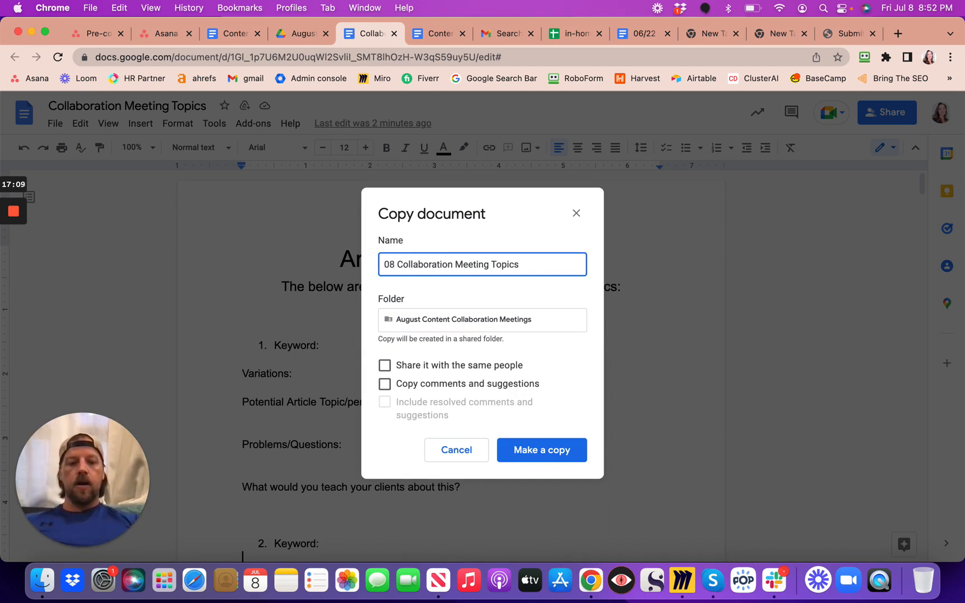
{"action": "type", "text": "-22"}
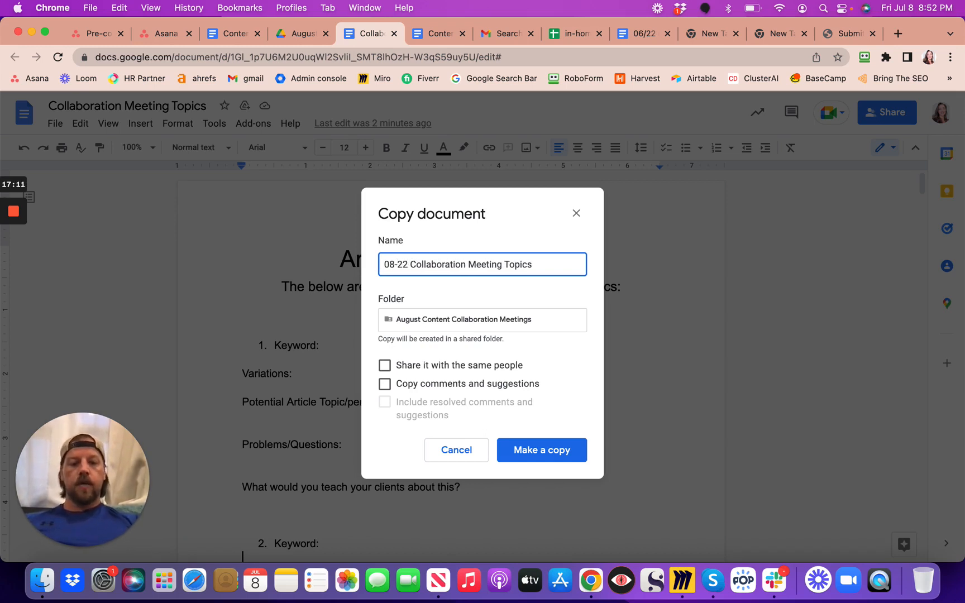
{"action": "key", "text": "BackSpace"}
{"action": "type", "text": "022"}
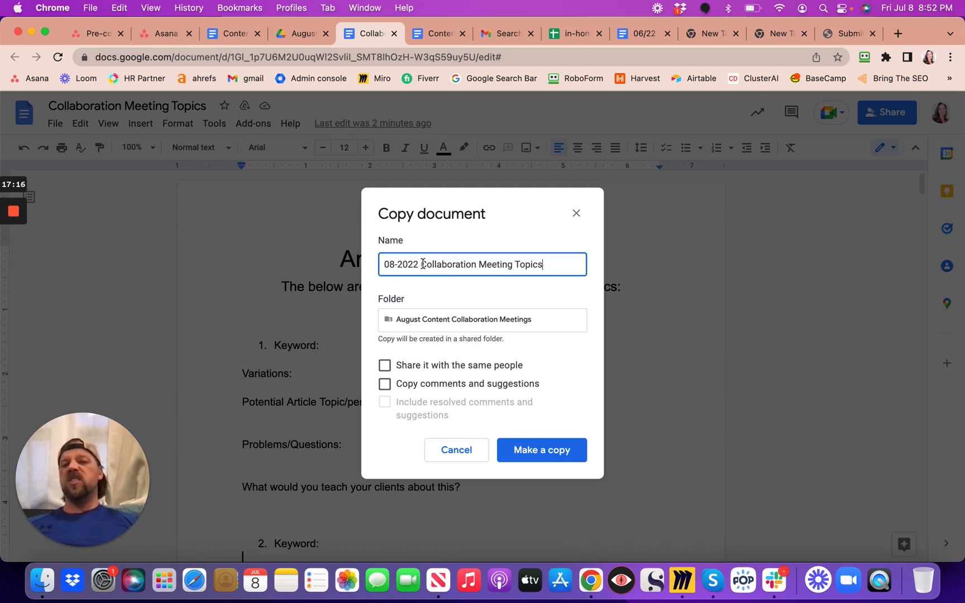
{"action": "left_click_drag", "start_coordinate": [423, 265], "coordinate": [386, 265]}
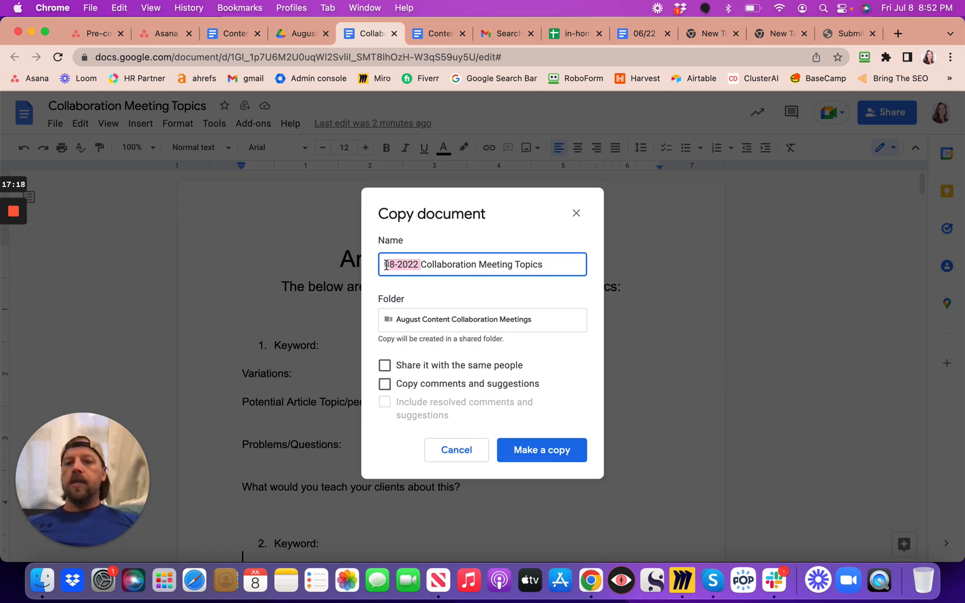
{"action": "left_click", "coordinate": [385, 266]}
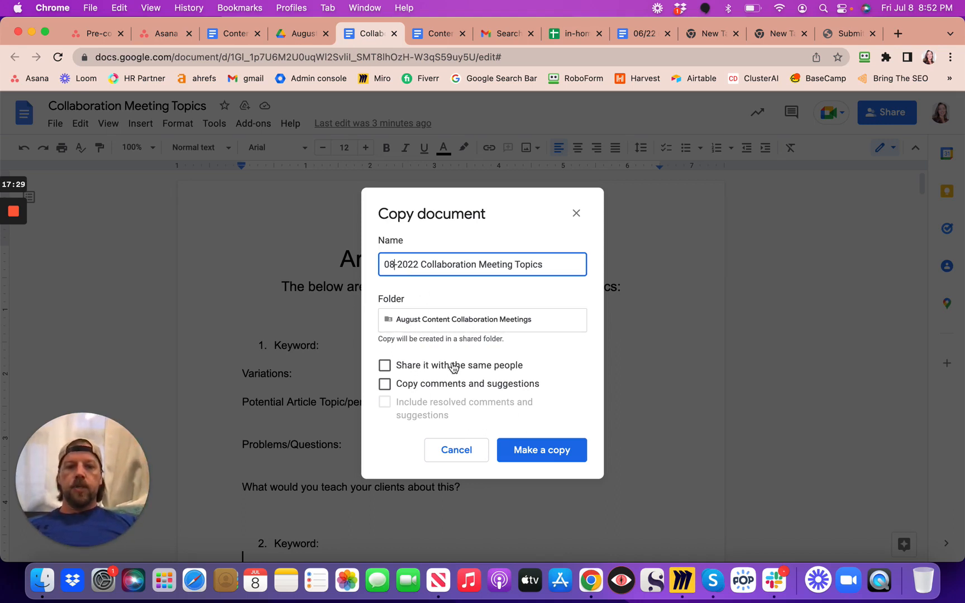
{"action": "left_click", "coordinate": [547, 457]}
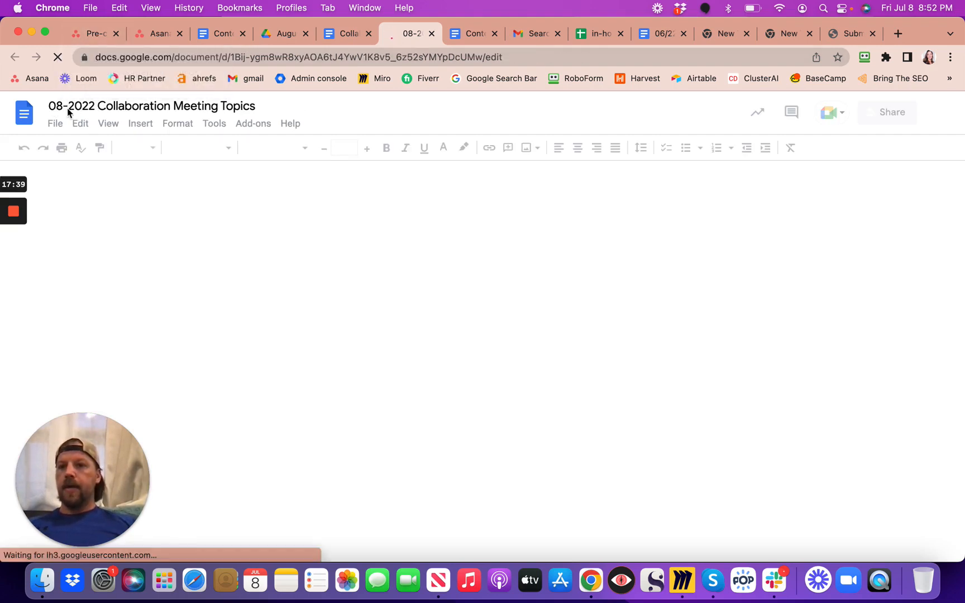
- Switch to Asana and review the description and subtasks of the task about copying the pre-content outline, checking against the new document
{"action": "left_click", "coordinate": [97, 36]}
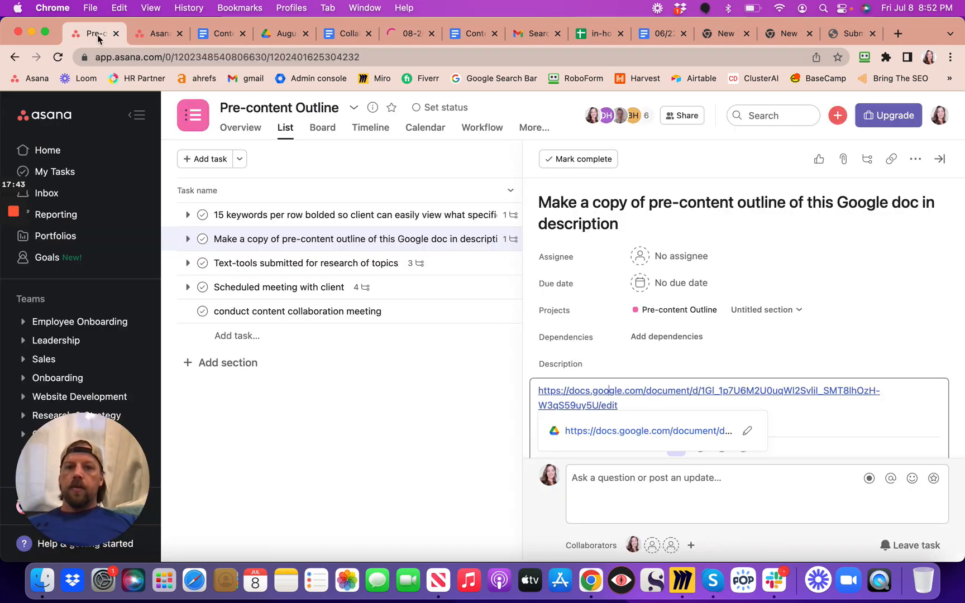
{"action": "left_click", "coordinate": [405, 35]}
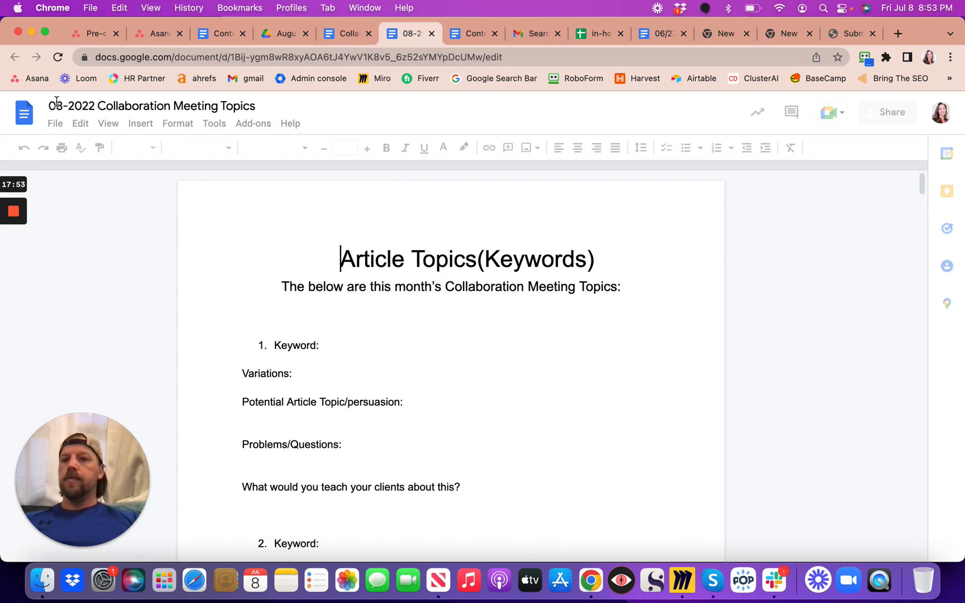
{"action": "left_click", "coordinate": [91, 33]}
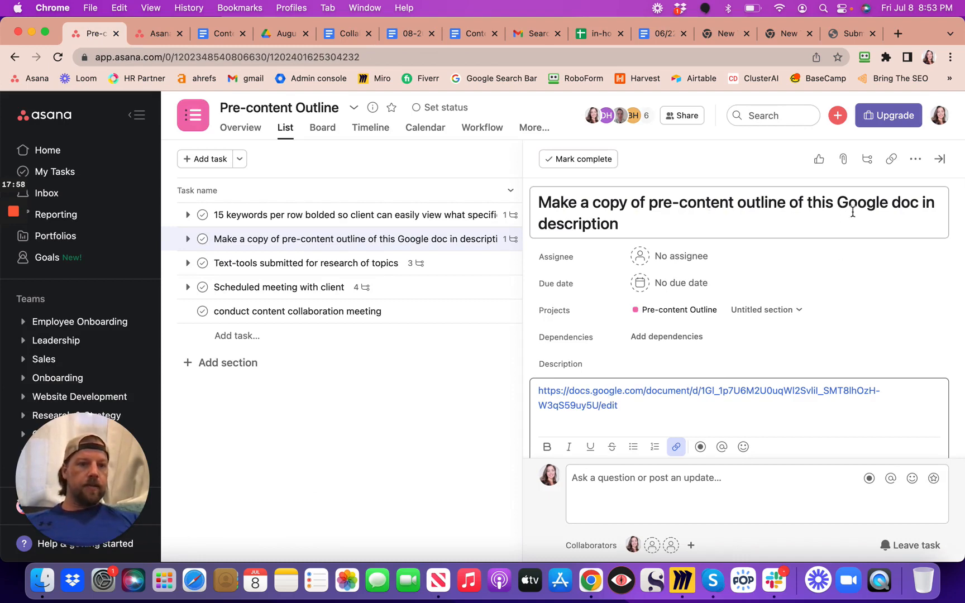
{"action": "scroll", "coordinate": [779, 319], "scroll_direction": "down", "scroll_amount": 1}
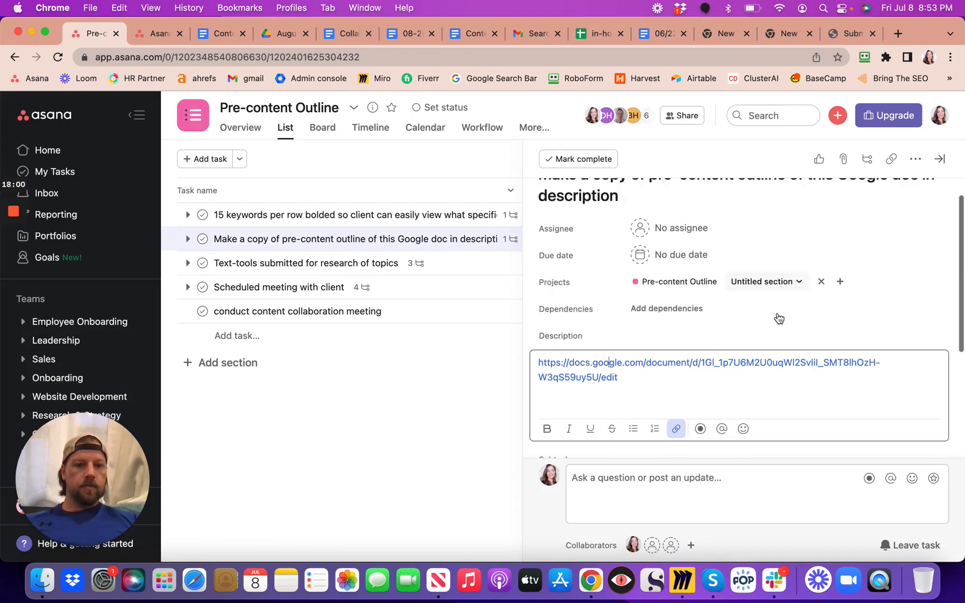
{"action": "scroll", "coordinate": [780, 318], "scroll_direction": "down", "scroll_amount": 5}
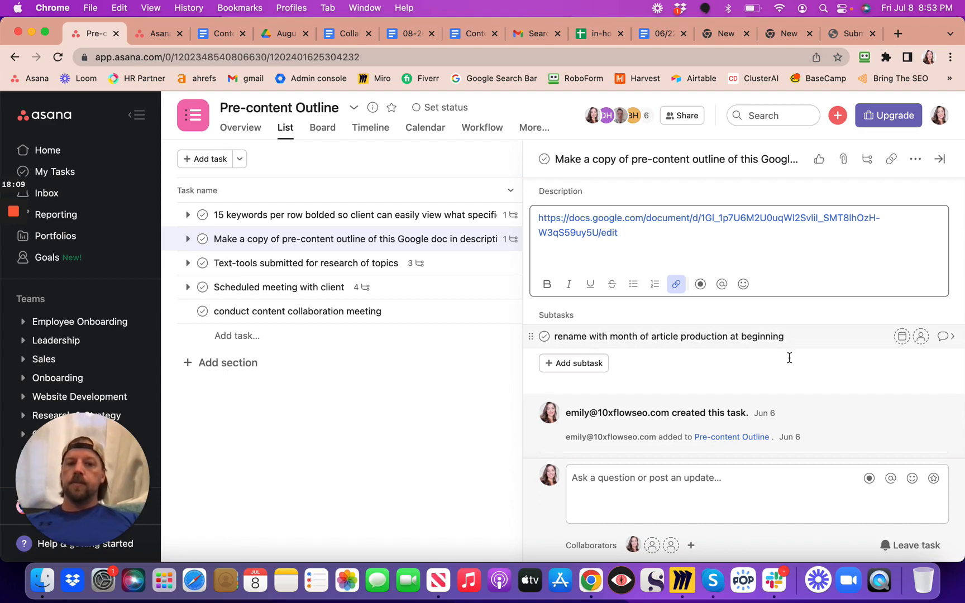
- Extend the rename subtask's name to read "rename with month of article production at beginning and place in client article month folder"
{"action": "left_click", "coordinate": [786, 338]}
{"action": "double_click", "coordinate": [786, 337]}
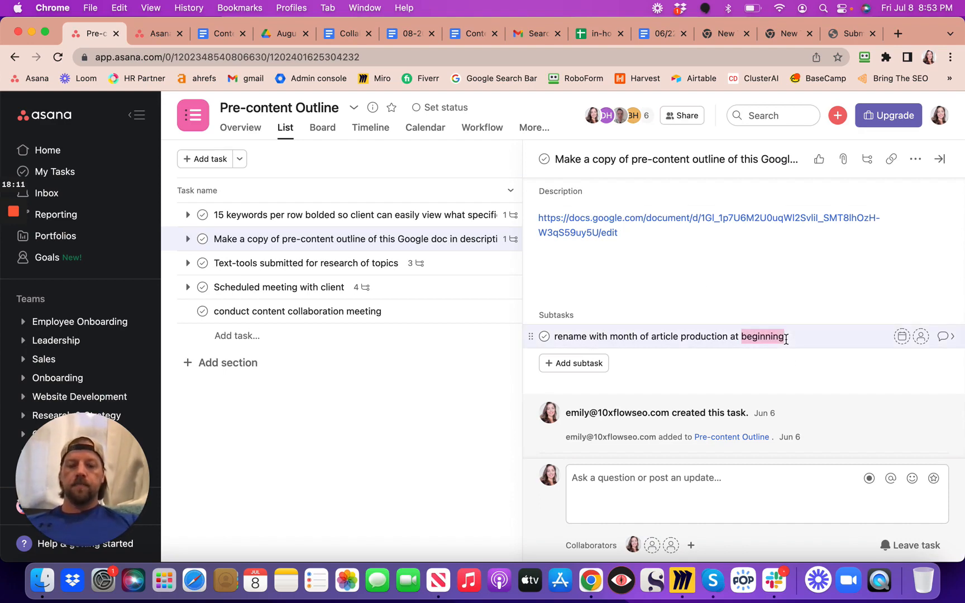
{"action": "key", "text": "Right"}
{"action": "type", "text": "and place w"}
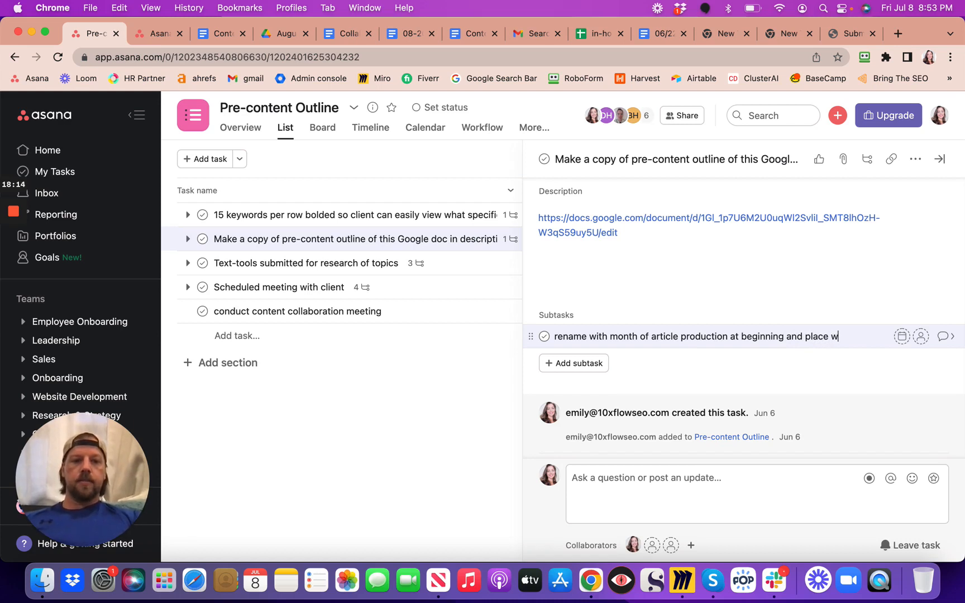
{"action": "key", "text": "BackSpace"}
{"action": "type", "text": "in"}
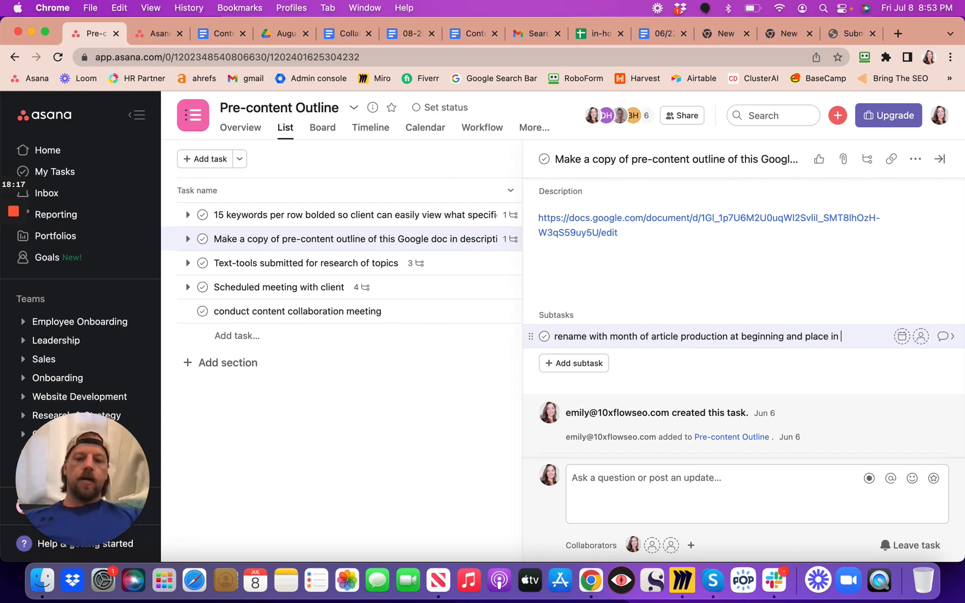
{"action": "type", "text": " client "}
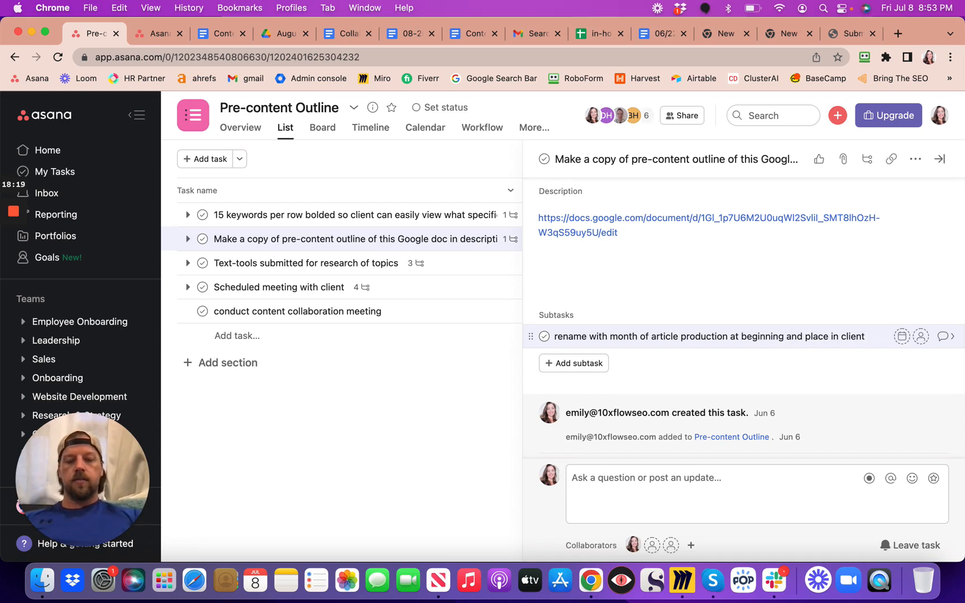
{"action": "type", "text": "article"}
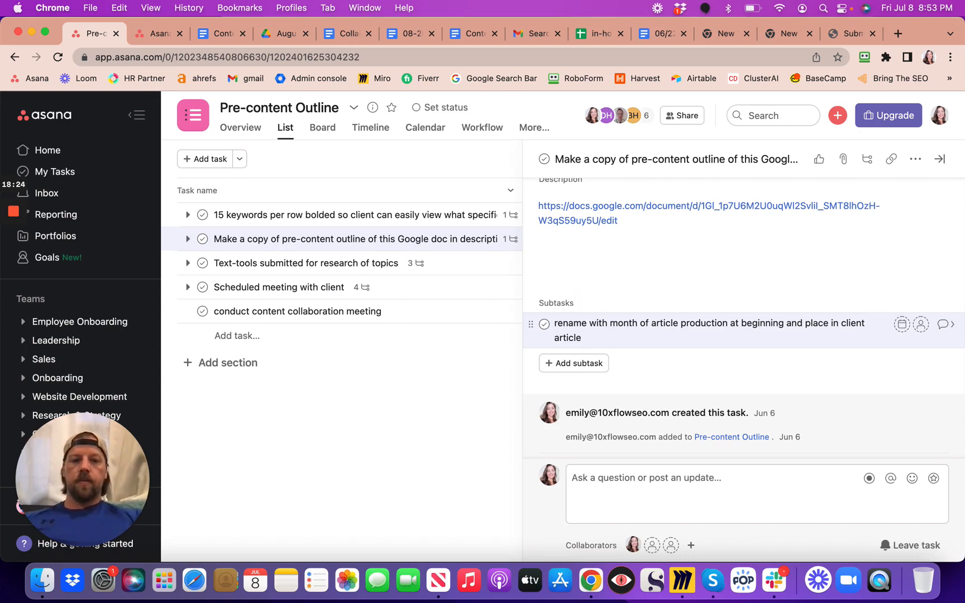
{"action": "type", "text": "month folder"}
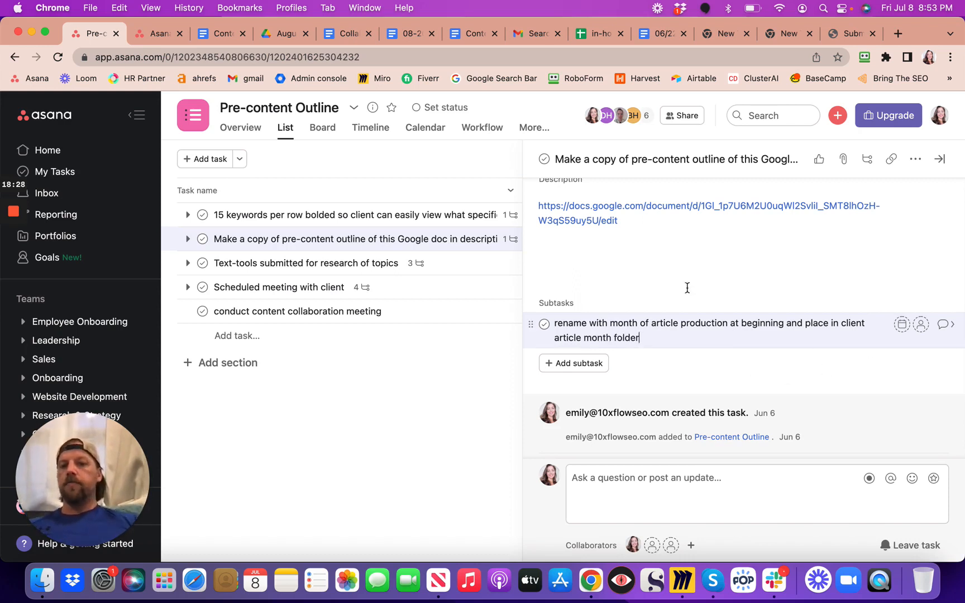
{"action": "left_click", "coordinate": [676, 264]}
- Mark the rename subtask complete, along with the 15 keywords per row task and the pre-content outline copy task
{"action": "scroll", "coordinate": [676, 265], "scroll_direction": "up", "scroll_amount": 2}
{"action": "scroll", "coordinate": [677, 265], "scroll_direction": "up", "scroll_amount": 2}
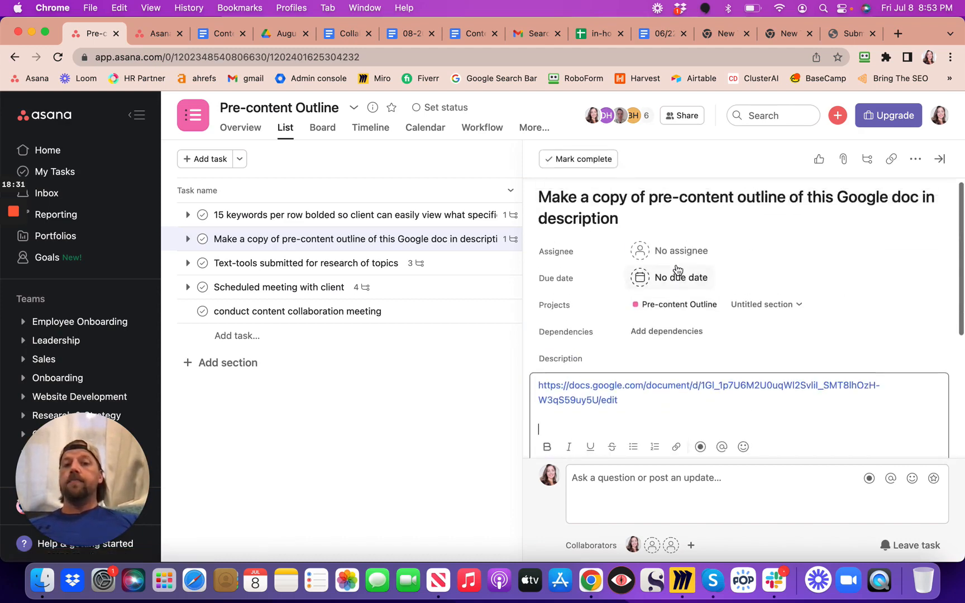
{"action": "scroll", "coordinate": [674, 271], "scroll_direction": "down", "scroll_amount": 4}
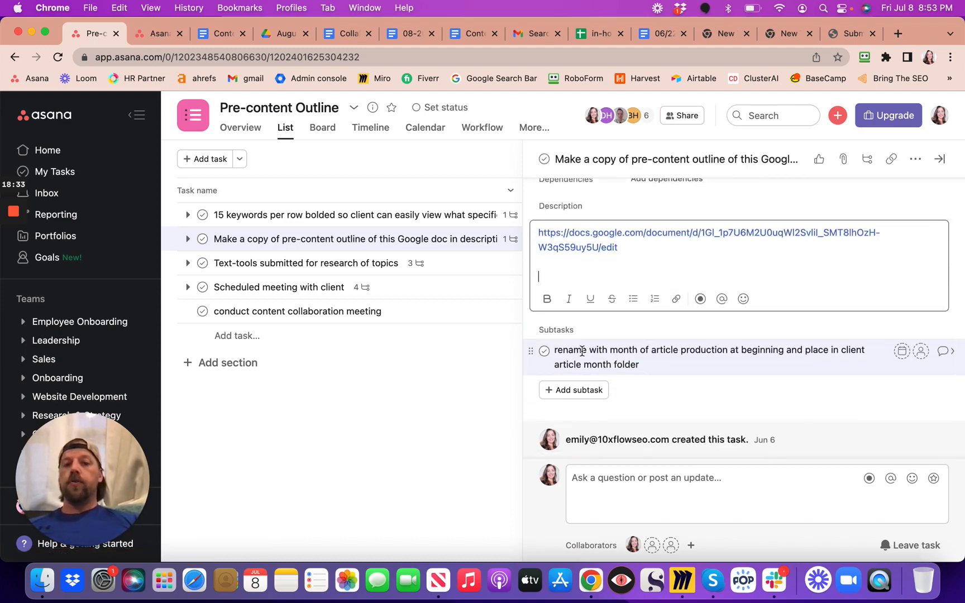
{"action": "left_click", "coordinate": [544, 352]}
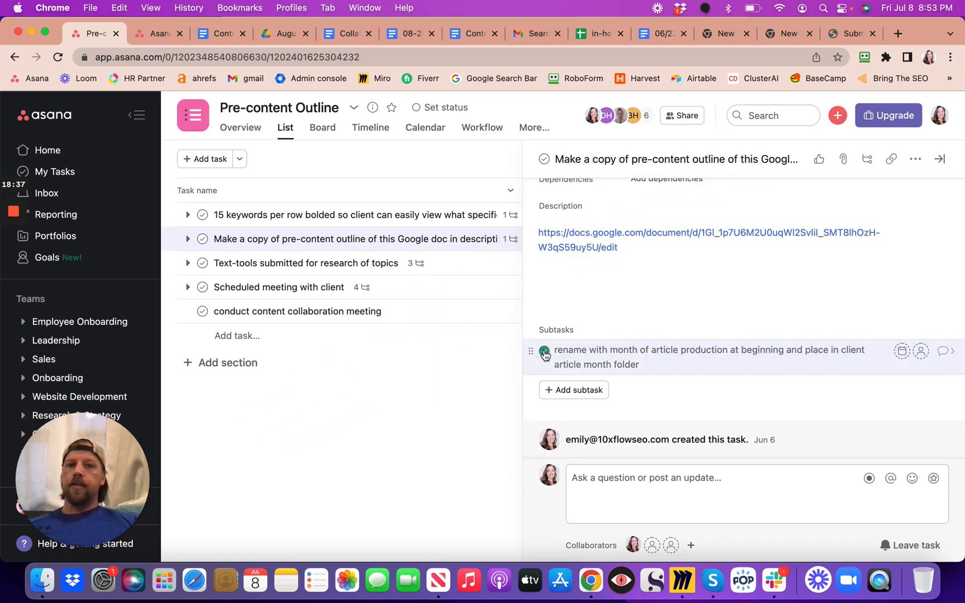
{"action": "scroll", "coordinate": [640, 291], "scroll_direction": "up", "scroll_amount": 5}
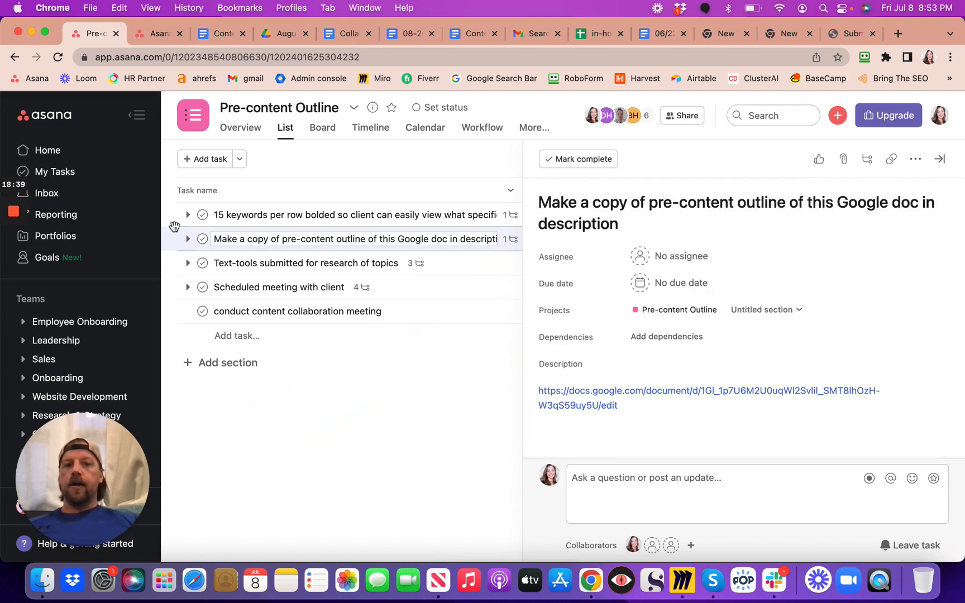
{"action": "left_click", "coordinate": [203, 216]}
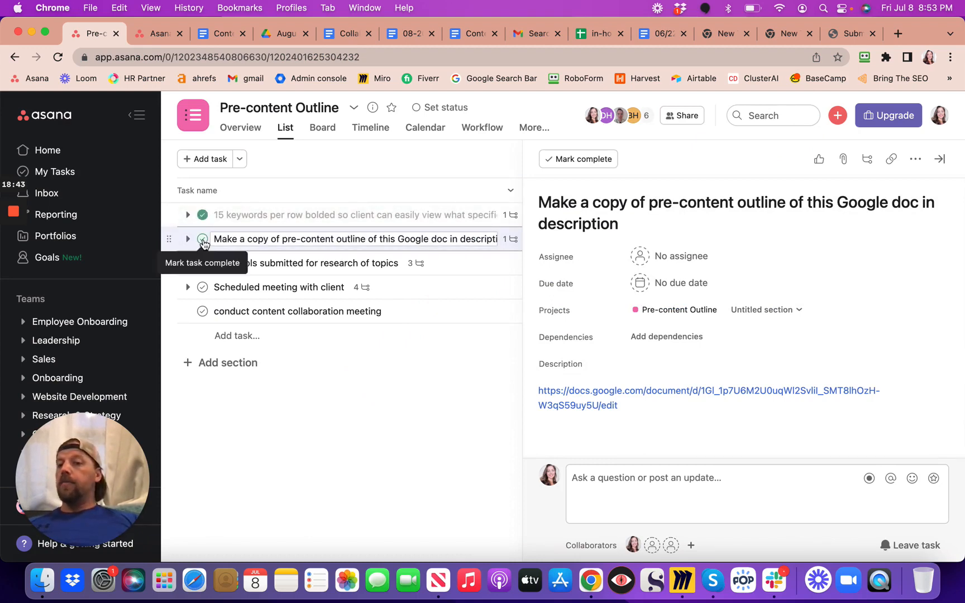
{"action": "left_click", "coordinate": [203, 240]}
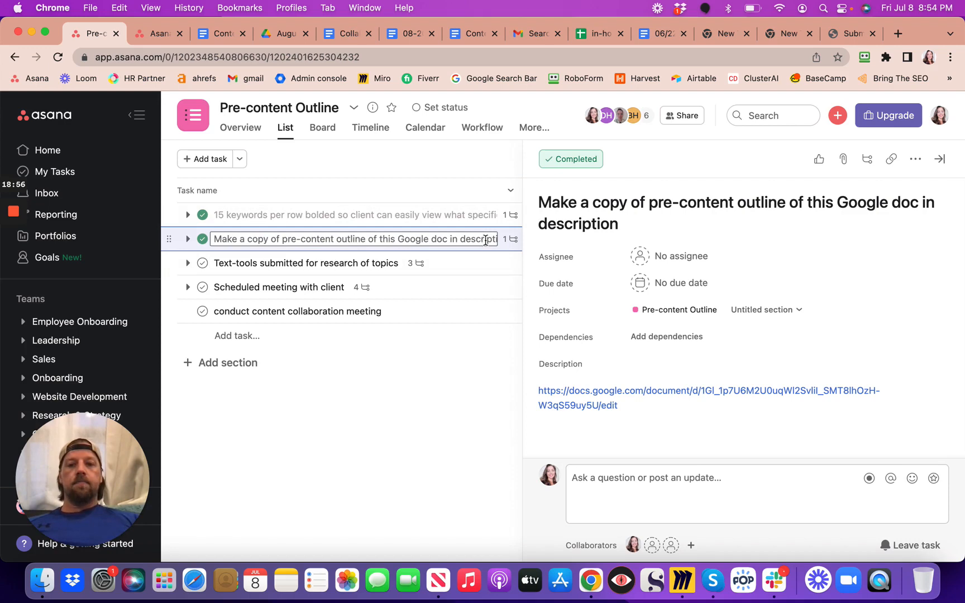
{"action": "scroll", "coordinate": [718, 339], "scroll_direction": "down", "scroll_amount": 5}
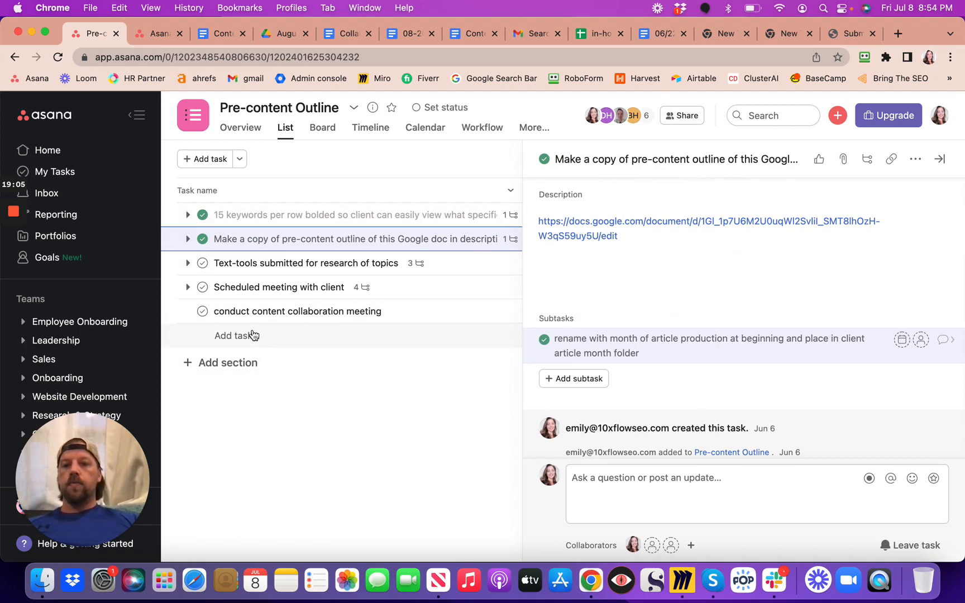
{"action": "left_click", "coordinate": [307, 217]}
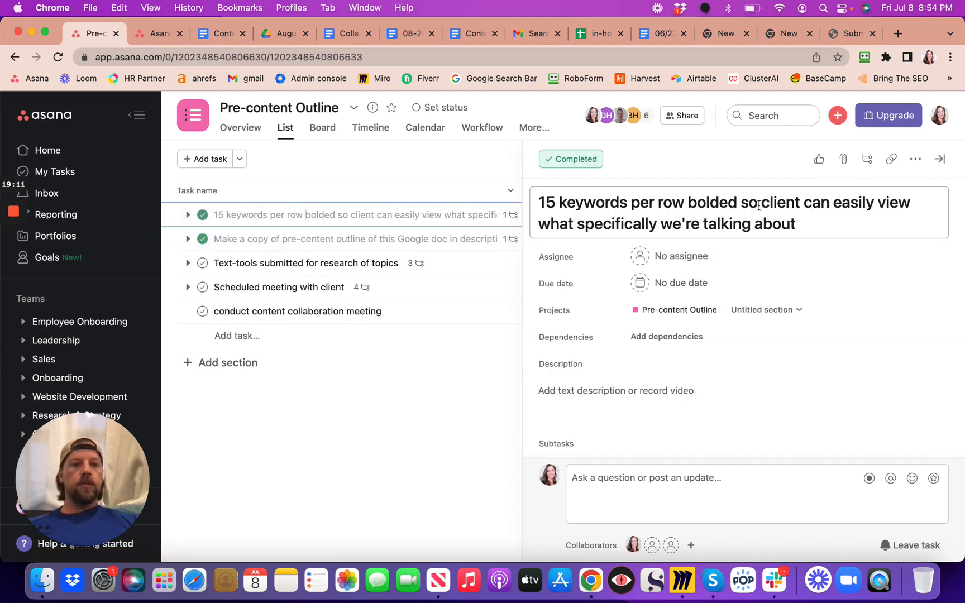
{"action": "scroll", "coordinate": [829, 301], "scroll_direction": "down", "scroll_amount": 5}
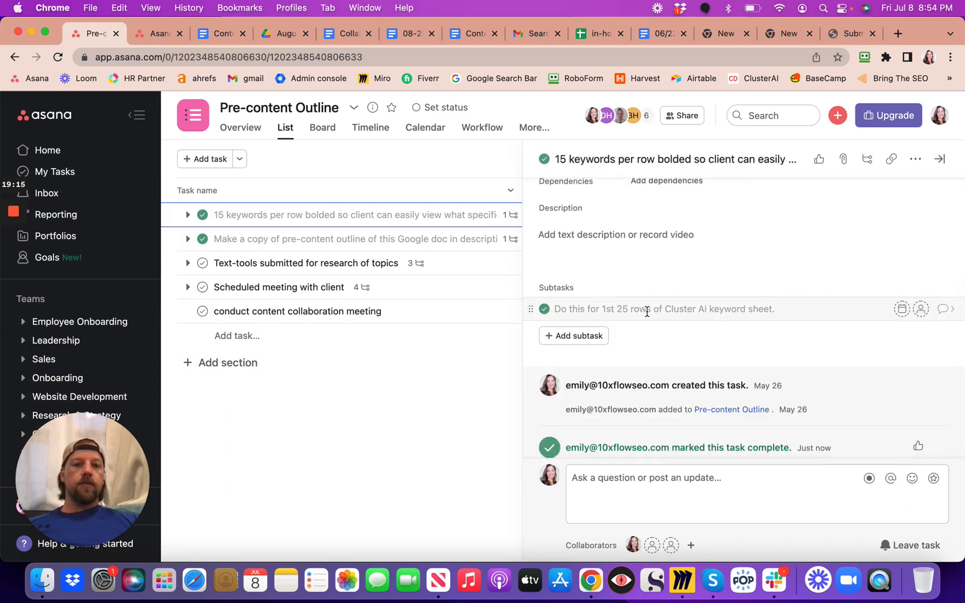
{"action": "left_click", "coordinate": [589, 338]}
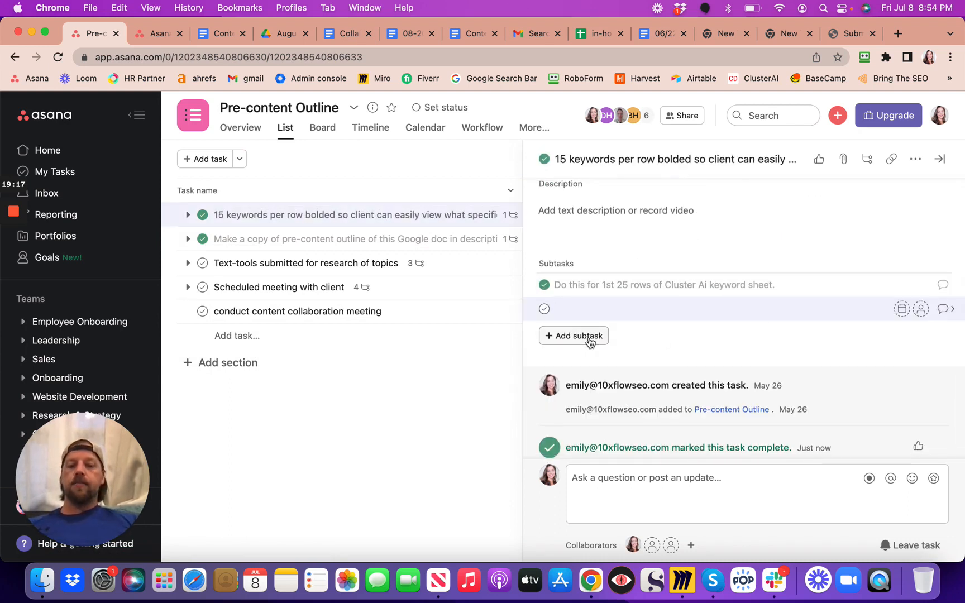
{"action": "type", "text": "Cop"}
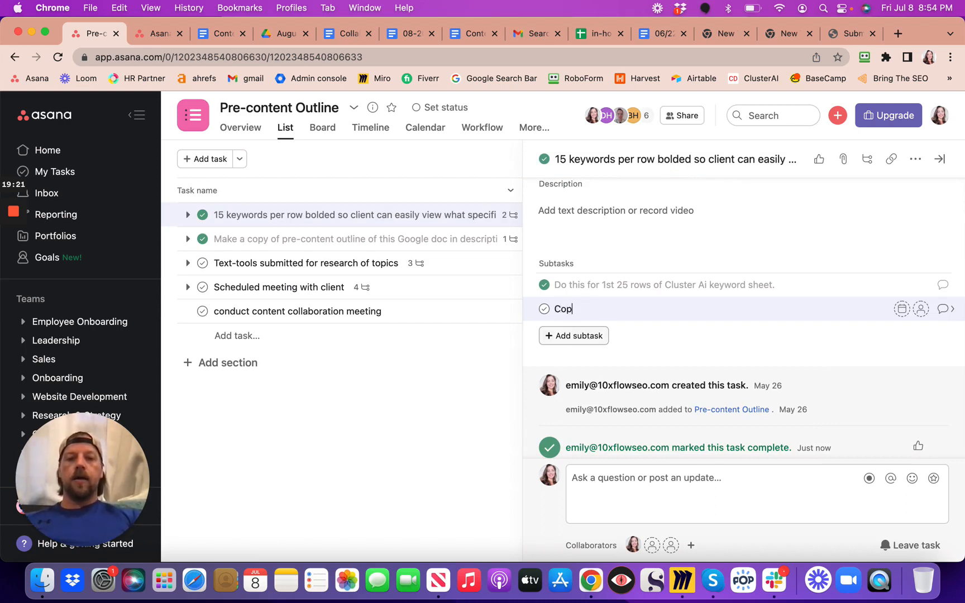
{"action": "type", "text": "h over al"}
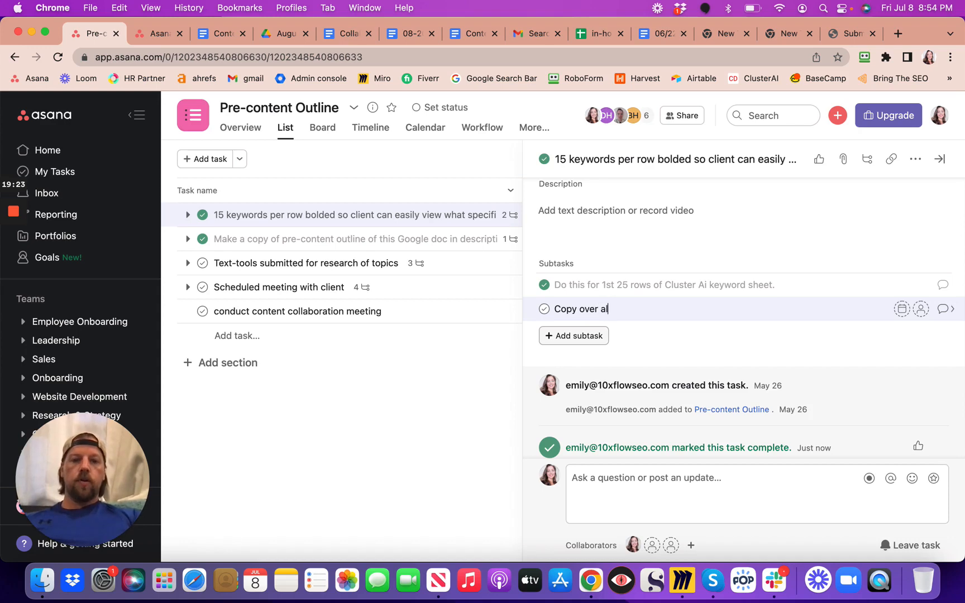
{"action": "type", "text": "l keyw"}
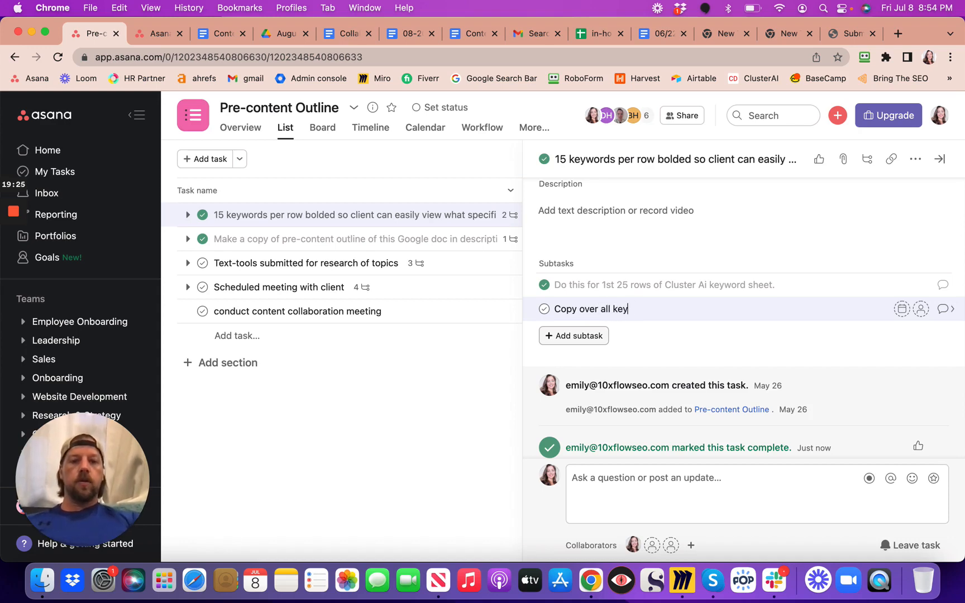
{"action": "key", "text": "BackSpace"}
{"action": "key", "text": "BackSpace"}
{"action": "key", "text": "BackSpace"}
{"action": "key", "text": "BackSpace"}
{"action": "key", "text": "BackSpace"}
{"action": "key", "text": "BackSpace"}
{"action": "key", "text": "BackSpace"}
{"action": "key", "text": "BackSpace"}
{"action": "key", "text": "BackSpace"}
{"action": "key", "text": "BackSpace"}
{"action": "key", "text": "BackSpace"}
{"action": "key", "text": "BackSpace"}
{"action": "key", "text": "BackSpace"}
{"action": "key", "text": "BackSpace"}
{"action": "key", "text": "BackSpace"}
{"action": "key", "text": "BackSpace"}
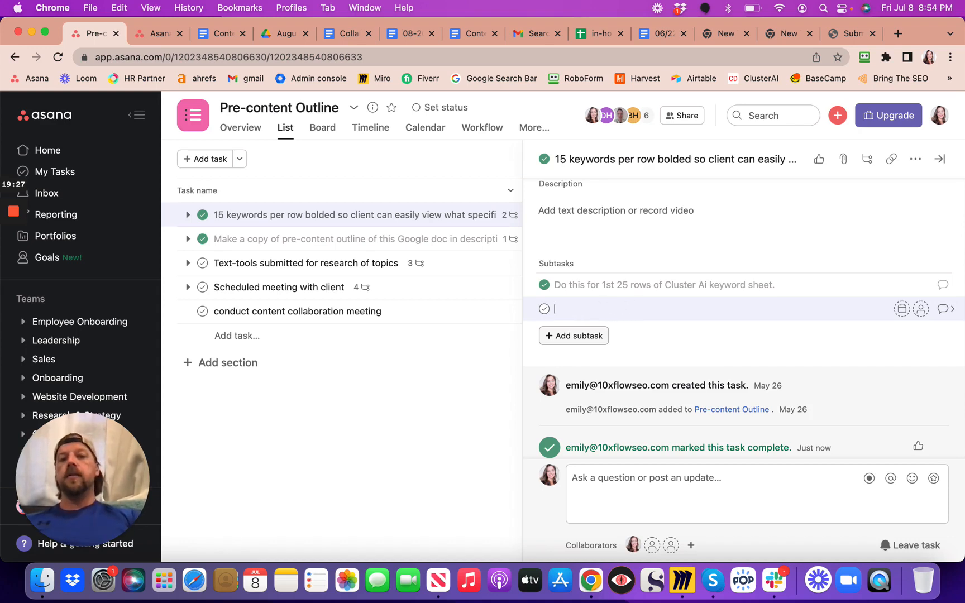
{"action": "type", "text": "Populate the"}
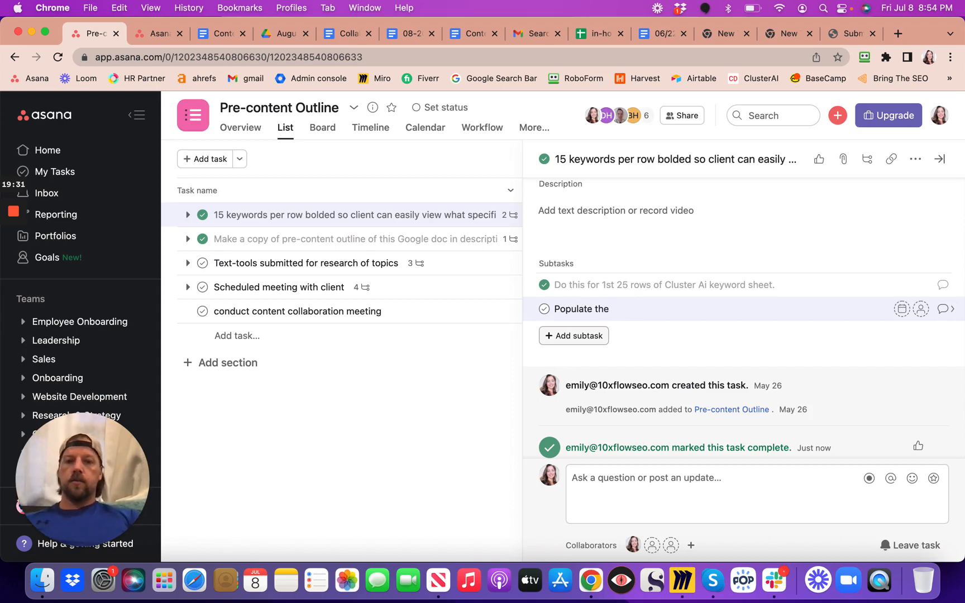
{"action": "key", "text": "BackSpace"}
{"action": "key", "text": "BackSpace"}
{"action": "key", "text": "BackSpace"}
{"action": "key", "text": "BackSpace"}
{"action": "key", "text": "BackSpace"}
{"action": "key", "text": "BackSpace"}
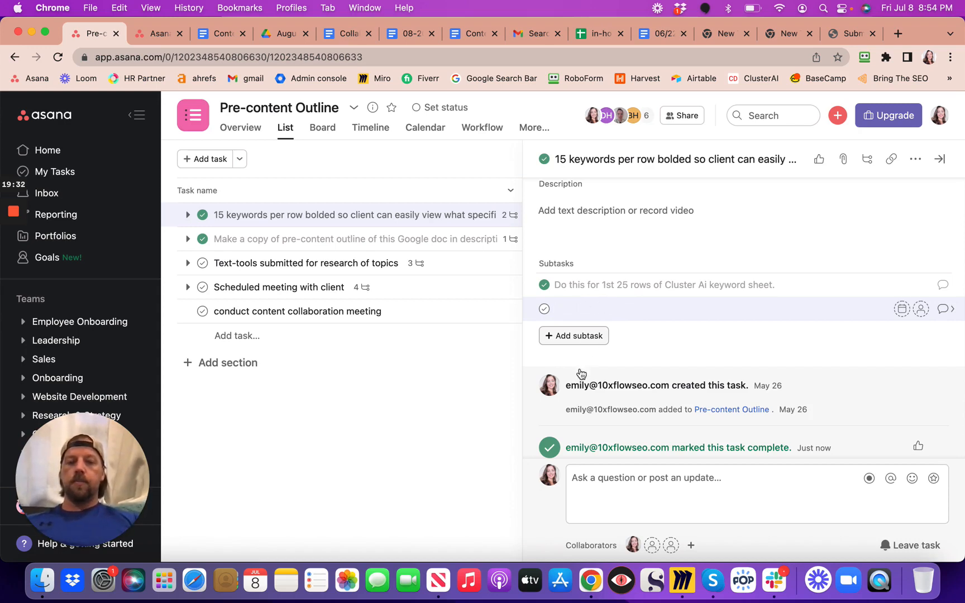
{"action": "key", "text": "Escape"}
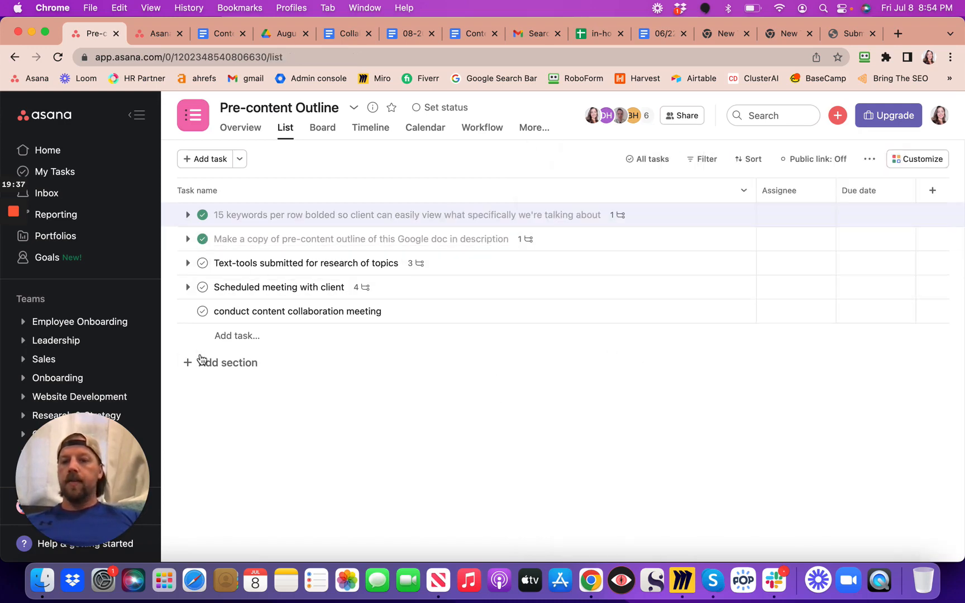
- Add a task named "Populate the content outline with the keywords and variations" and move it directly above the Text-tools task
{"action": "left_click", "coordinate": [238, 338]}
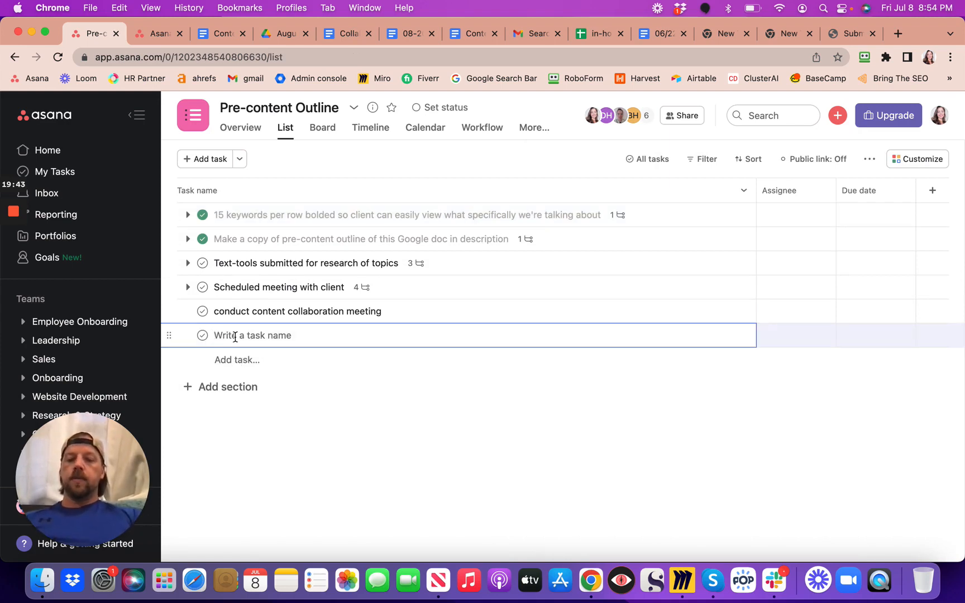
{"action": "type", "text": "Populate the "}
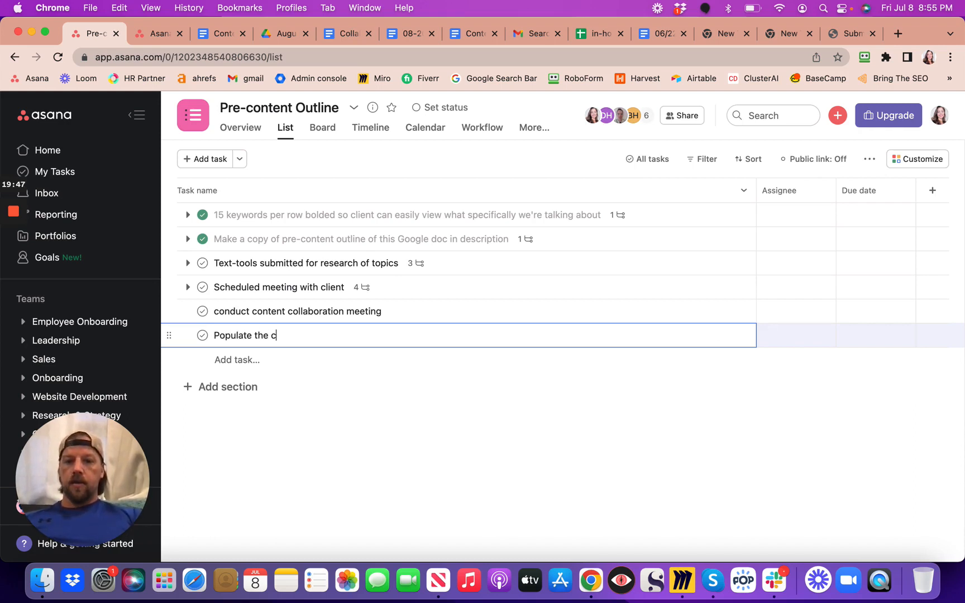
{"action": "type", "text": "content out"}
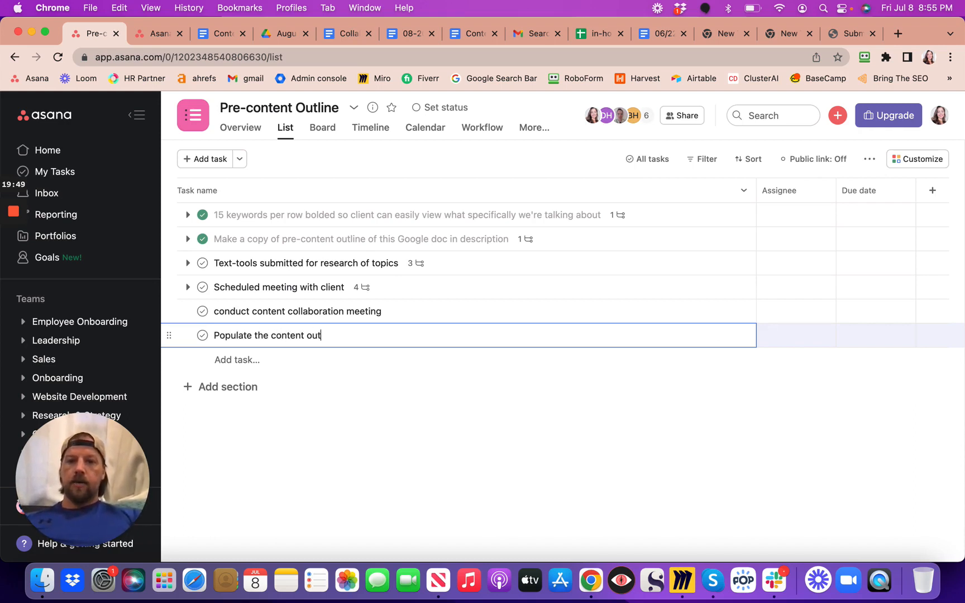
{"action": "type", "text": "line with "}
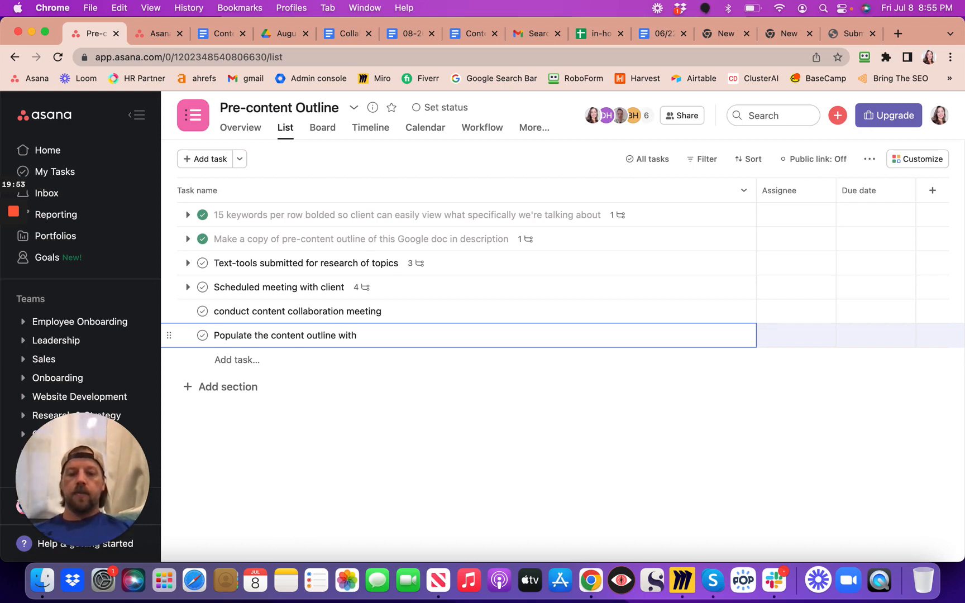
{"action": "type", "text": "the k"}
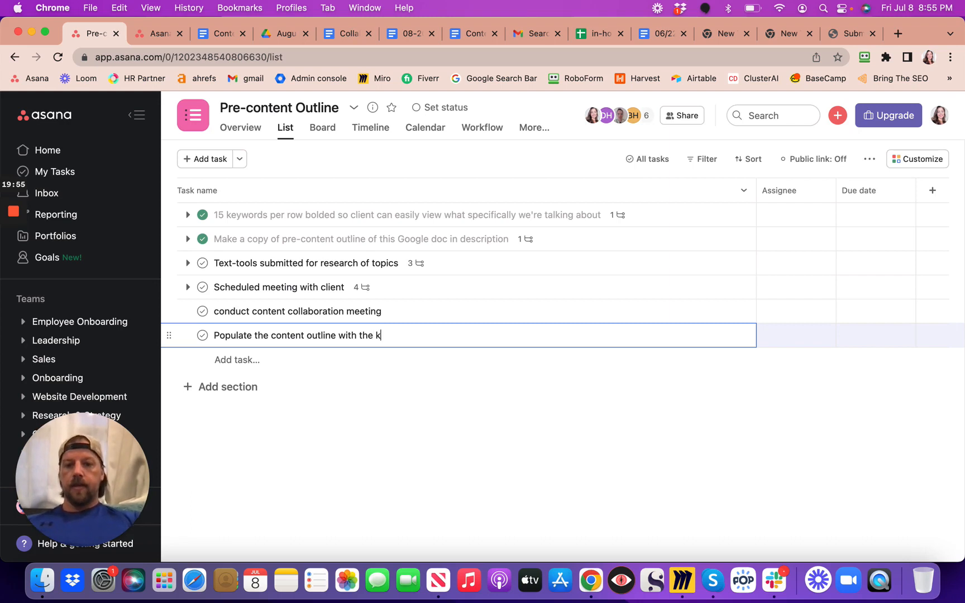
{"action": "type", "text": "eywords and varia"}
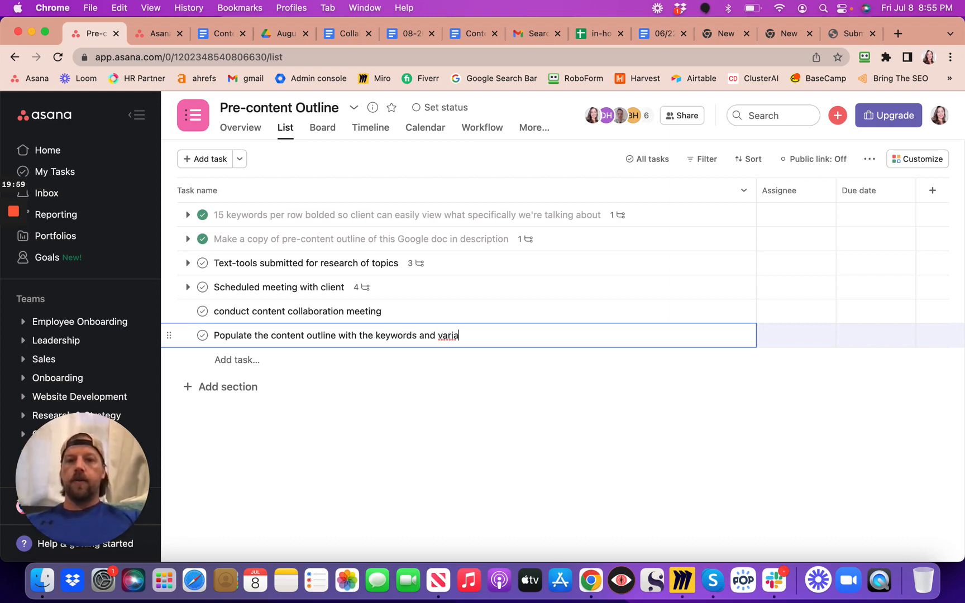
{"action": "left_click", "coordinate": [600, 35]}
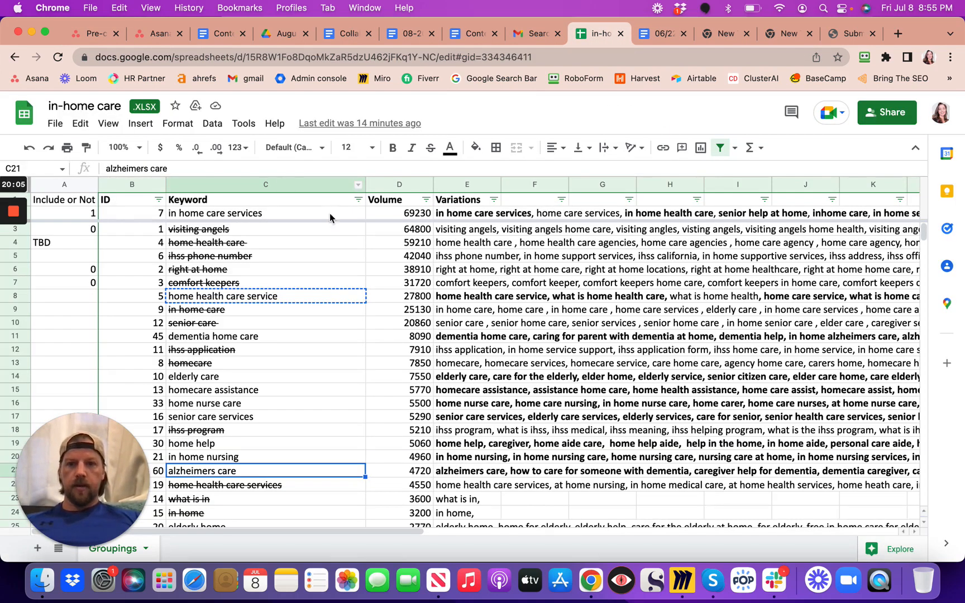
{"action": "left_click", "coordinate": [89, 35]}
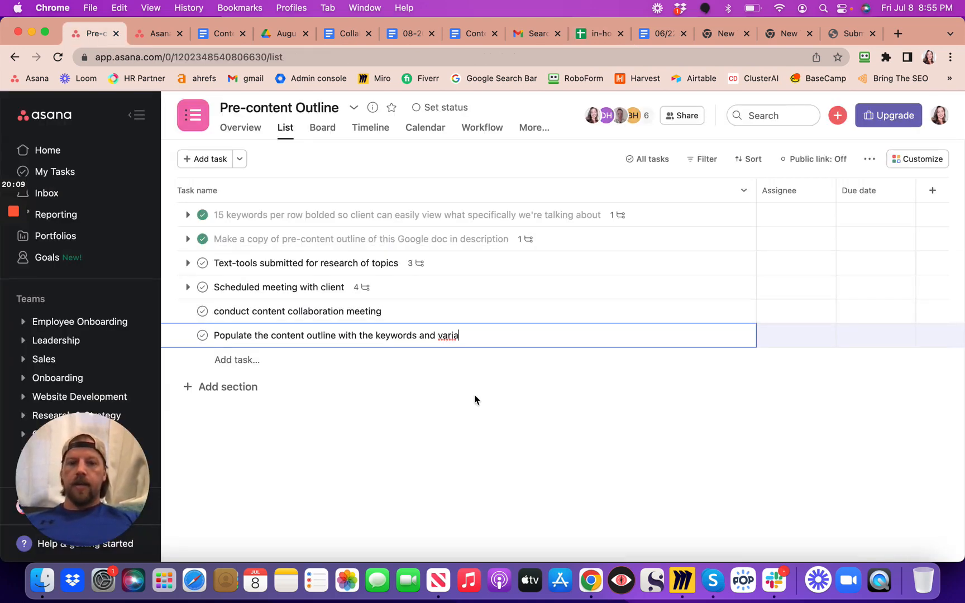
{"action": "type", "text": "tions"}
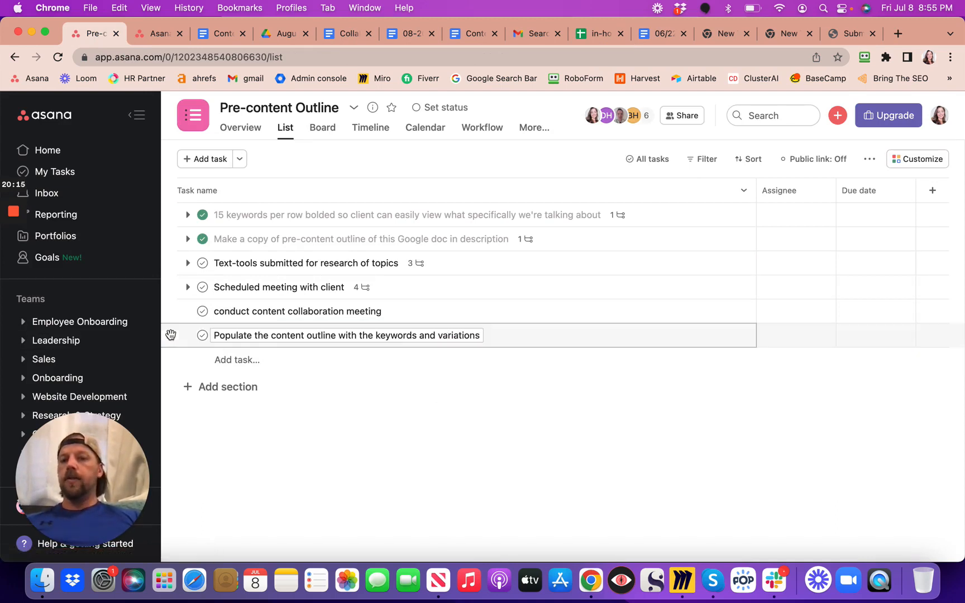
{"action": "left_click_drag", "start_coordinate": [171, 335], "coordinate": [184, 252]}
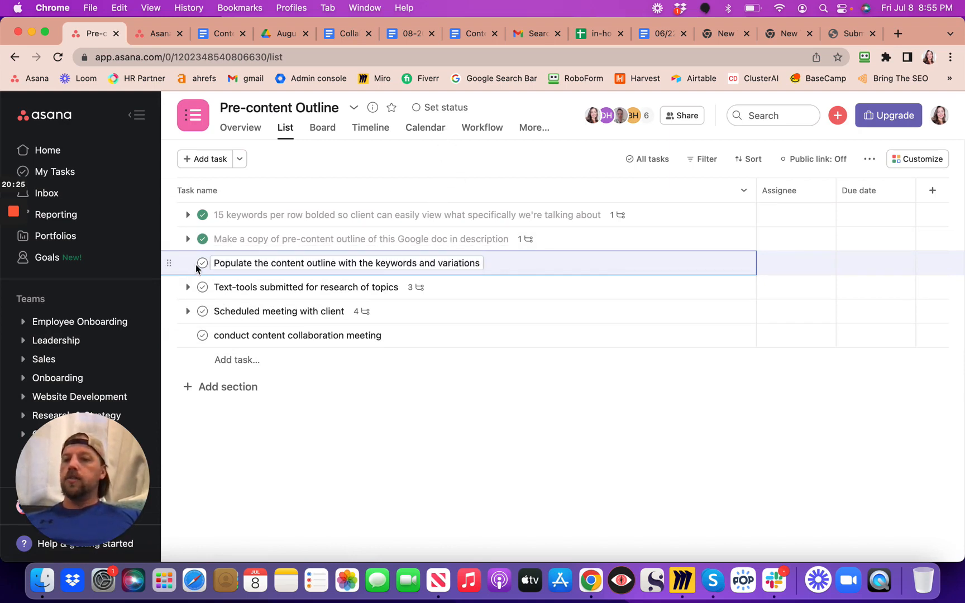
- Check the in-home care keyword sheet and the collaboration meeting documents, ending on the 06/22 Content Amy's Eden document
{"action": "left_click", "coordinate": [593, 38]}
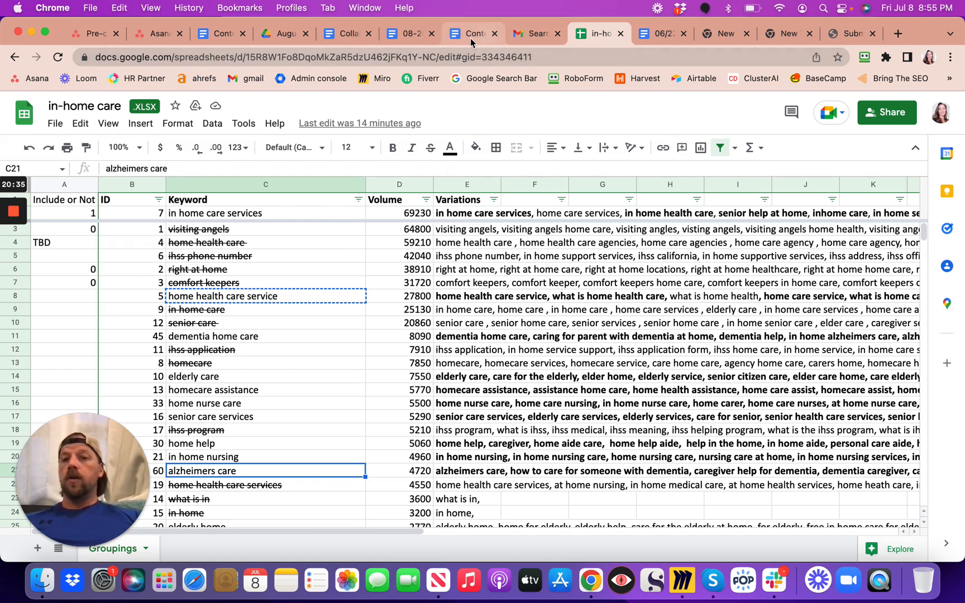
{"action": "left_click", "coordinate": [406, 34]}
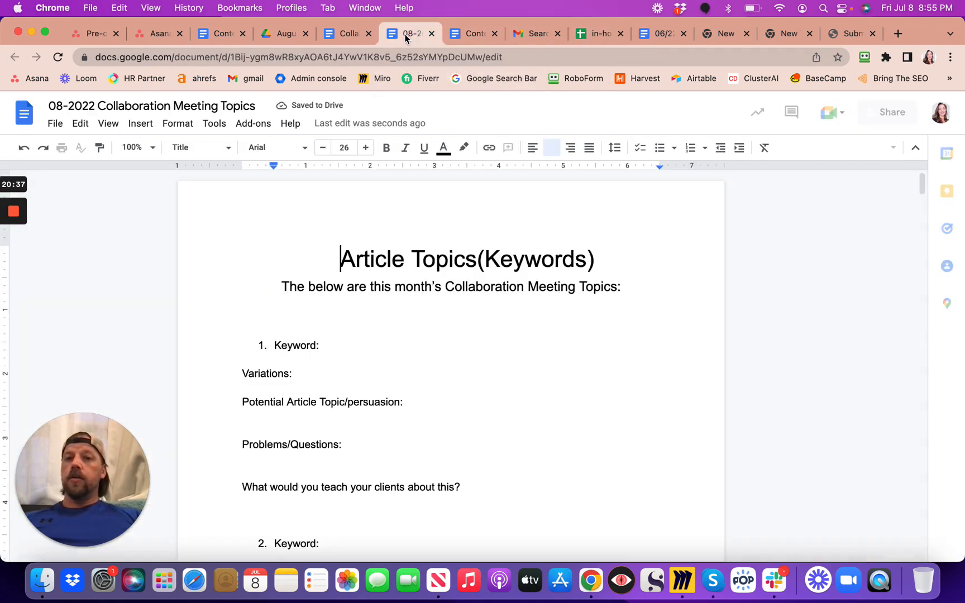
{"action": "left_click", "coordinate": [471, 34]}
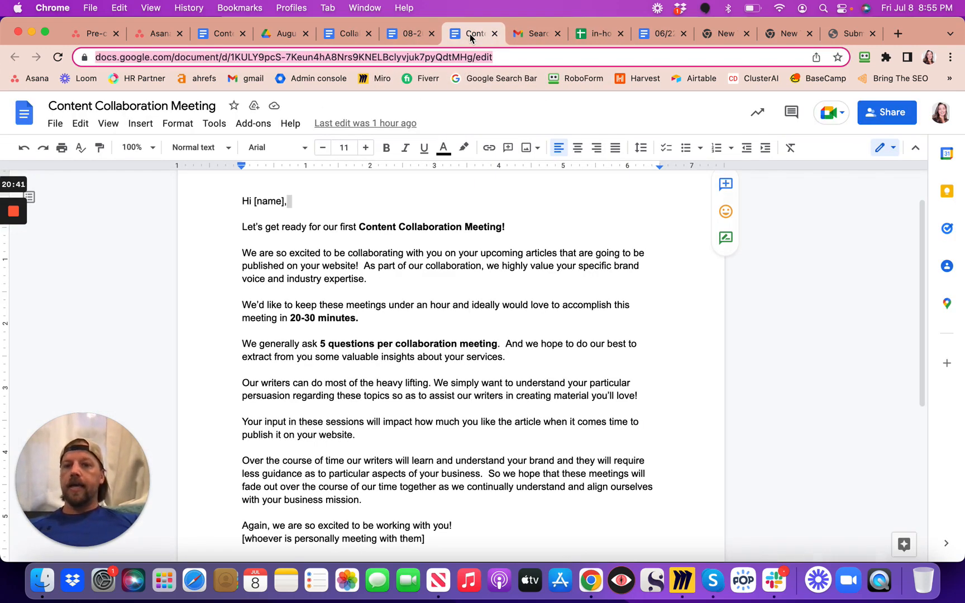
{"action": "left_click", "coordinate": [351, 34]}
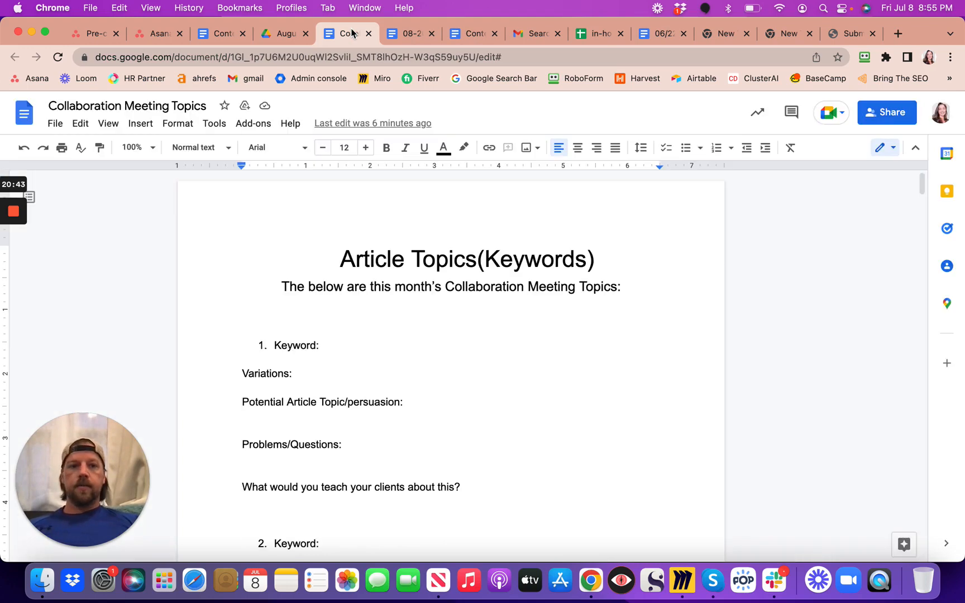
{"action": "left_click", "coordinate": [662, 35]}
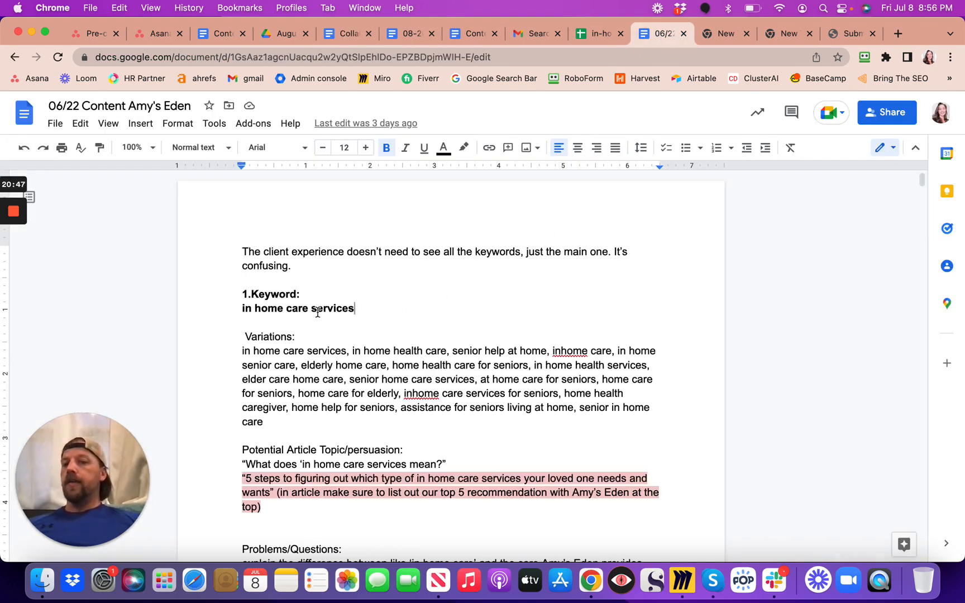
- Examine how the keywords and their variations are filled in for entries 1 to 4 of the Amy's Eden outline
{"action": "left_click_drag", "start_coordinate": [239, 309], "coordinate": [355, 308]}
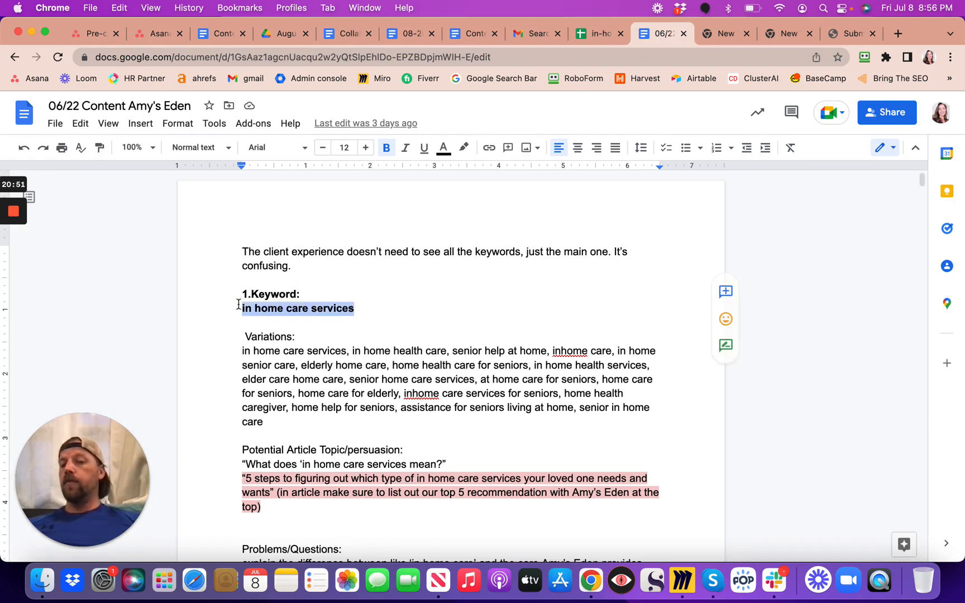
{"action": "scroll", "coordinate": [320, 374], "scroll_direction": "down", "scroll_amount": 1}
{"action": "scroll", "coordinate": [320, 374], "scroll_direction": "down", "scroll_amount": 3}
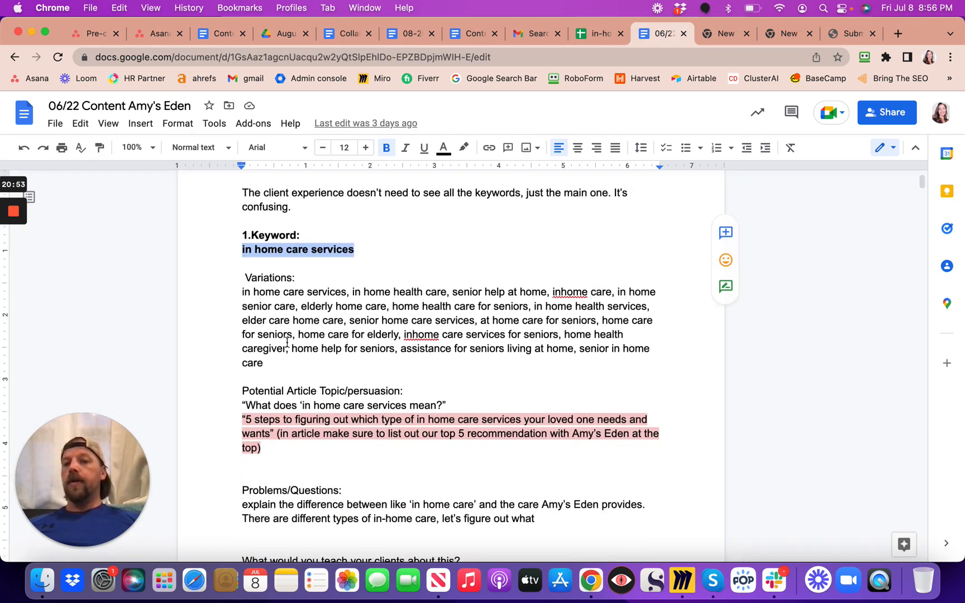
{"action": "left_click_drag", "start_coordinate": [242, 291], "coordinate": [268, 364]}
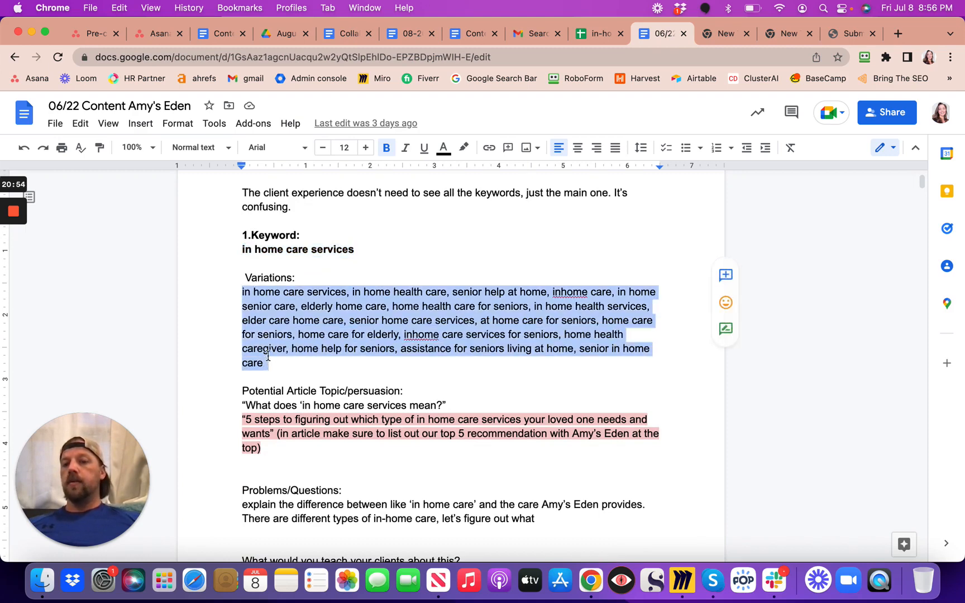
{"action": "scroll", "coordinate": [306, 412], "scroll_direction": "down", "scroll_amount": 1}
{"action": "scroll", "coordinate": [306, 412], "scroll_direction": "down", "scroll_amount": 20}
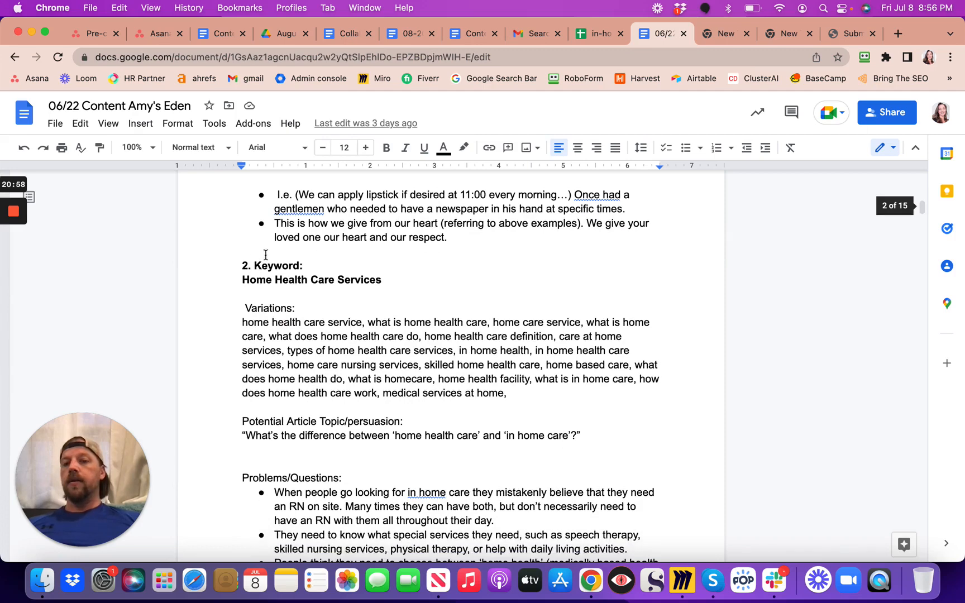
{"action": "left_click_drag", "start_coordinate": [243, 266], "coordinate": [310, 270]}
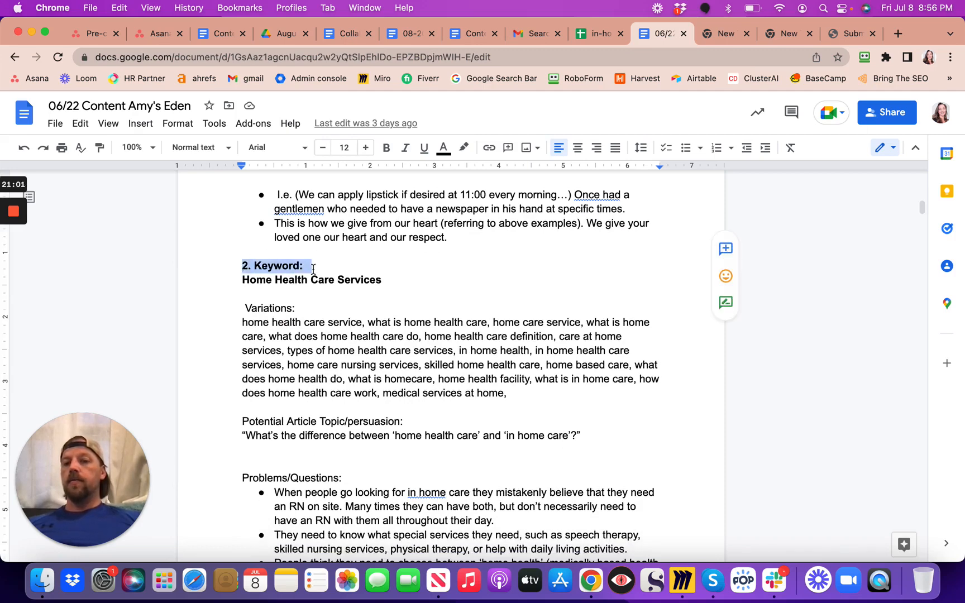
{"action": "left_click", "coordinate": [382, 280]}
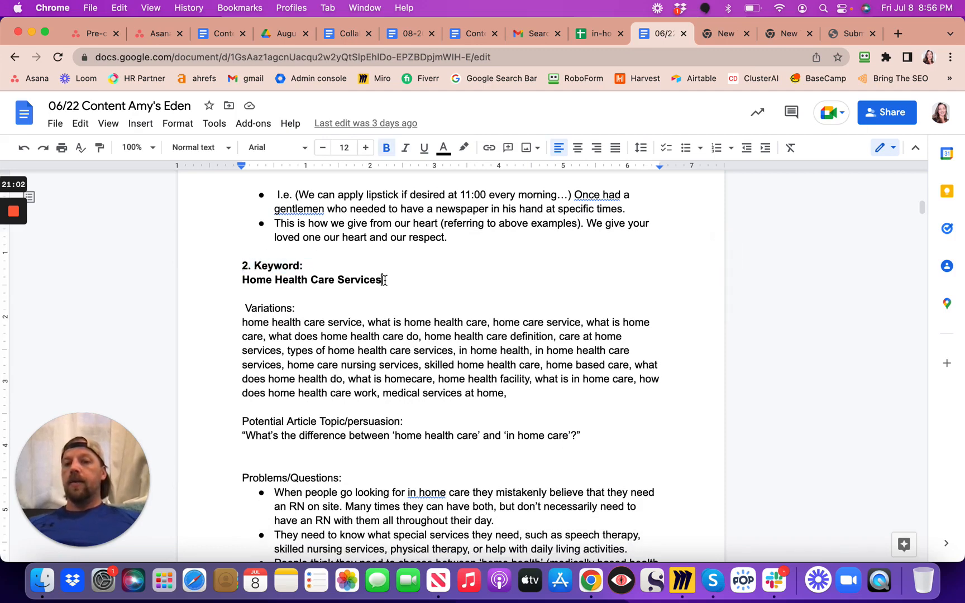
{"action": "left_click", "coordinate": [243, 322]}
{"action": "scroll", "coordinate": [244, 322], "scroll_direction": "down", "scroll_amount": 3}
{"action": "scroll", "coordinate": [244, 322], "scroll_direction": "down", "scroll_amount": 15}
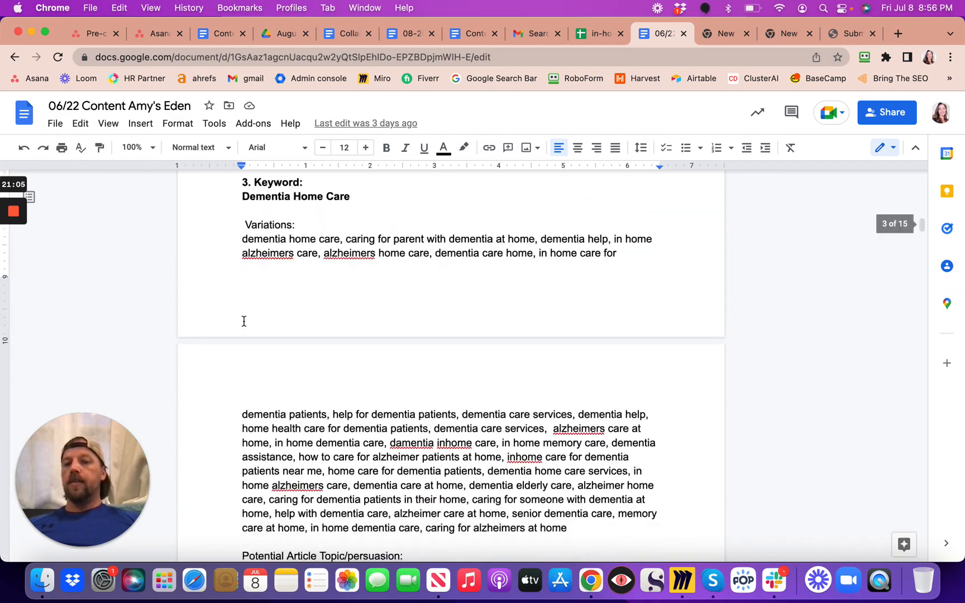
{"action": "scroll", "coordinate": [245, 322], "scroll_direction": "down", "scroll_amount": 5}
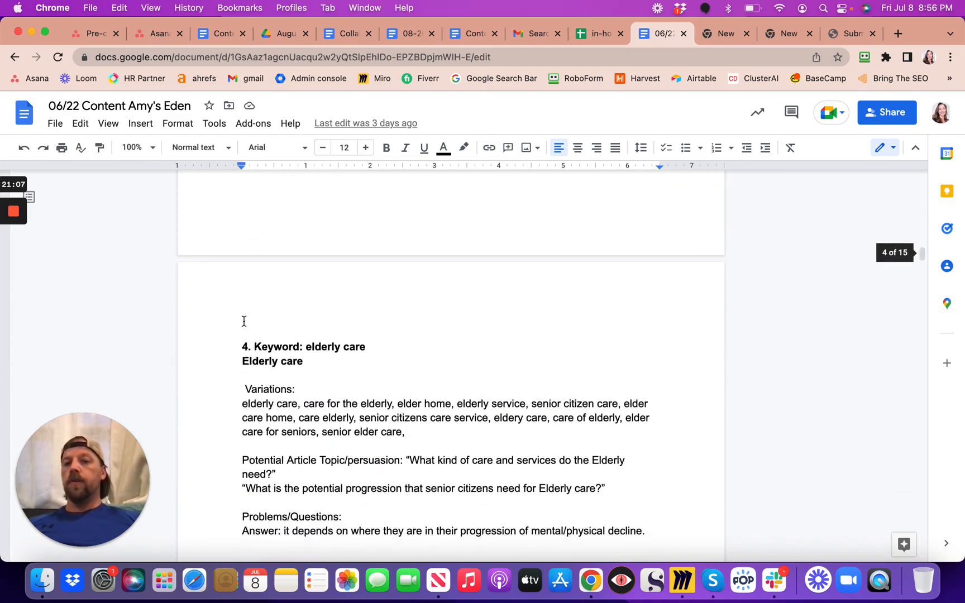
- Review the article topic, problems/questions and client teaching sections under the first two keywords of the Amy's Eden outline
{"action": "scroll", "coordinate": [244, 321], "scroll_direction": "up", "scroll_amount": 20}
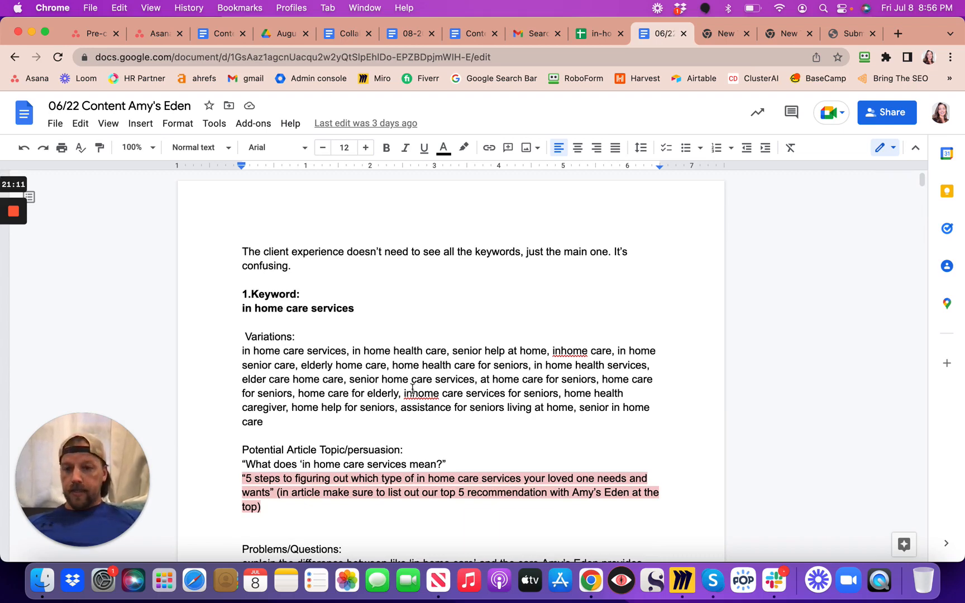
{"action": "scroll", "coordinate": [413, 388], "scroll_direction": "down", "scroll_amount": 2}
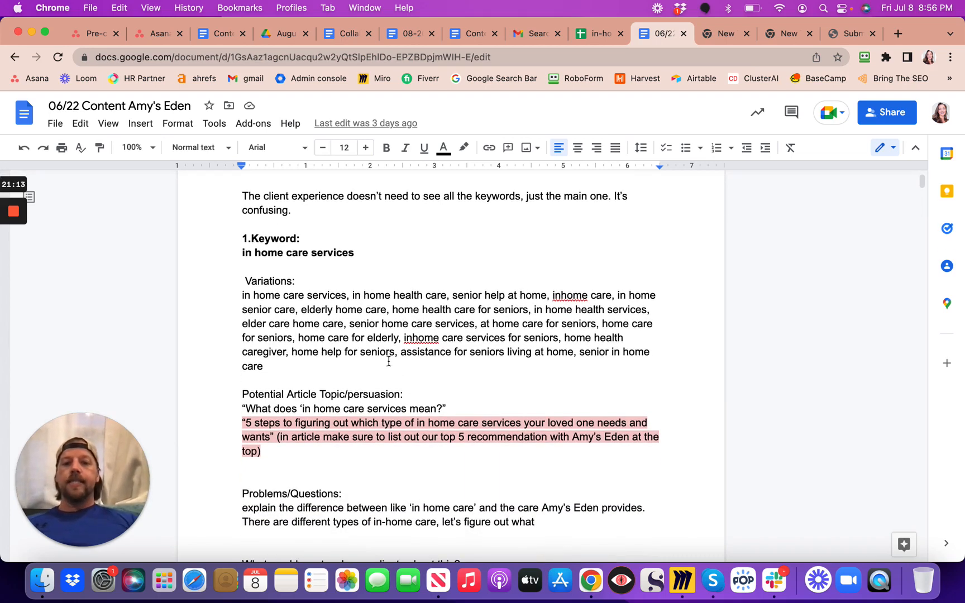
{"action": "scroll", "coordinate": [418, 443], "scroll_direction": "down", "scroll_amount": 3}
{"action": "scroll", "coordinate": [420, 445], "scroll_direction": "down", "scroll_amount": 1}
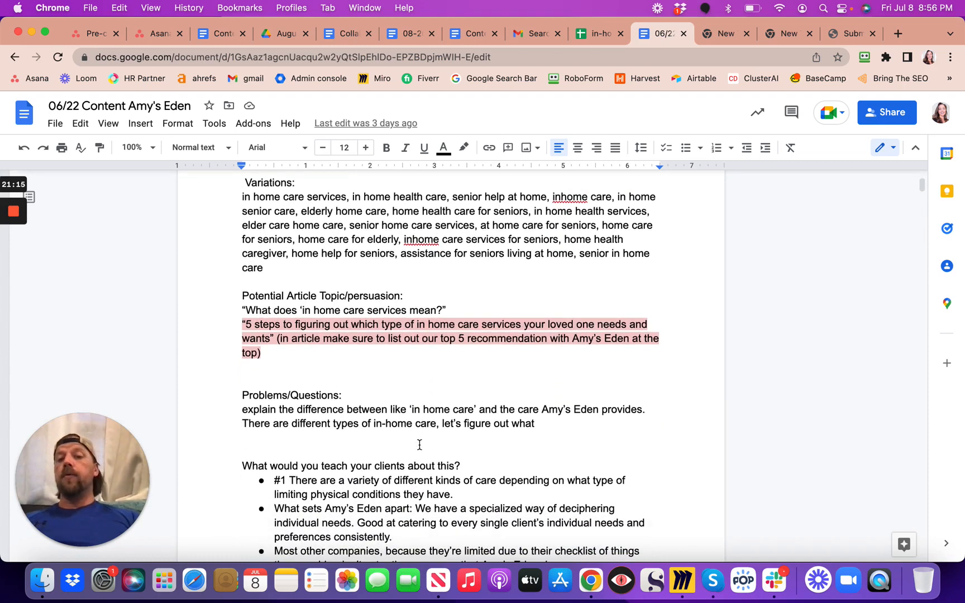
{"action": "scroll", "coordinate": [420, 445], "scroll_direction": "down", "scroll_amount": 5}
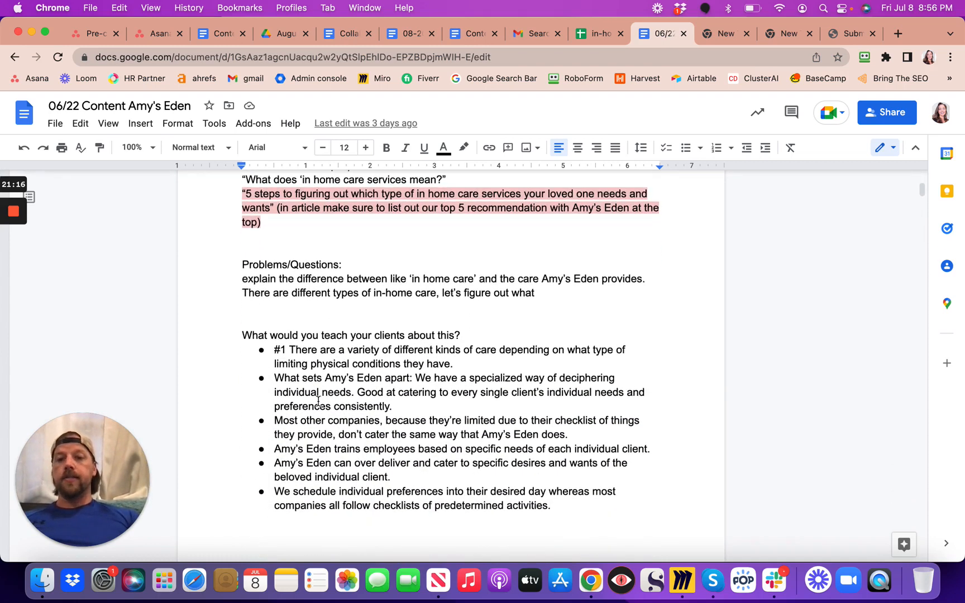
{"action": "left_click_drag", "start_coordinate": [242, 264], "coordinate": [427, 452]}
{"action": "scroll", "coordinate": [427, 451], "scroll_direction": "down", "scroll_amount": 10}
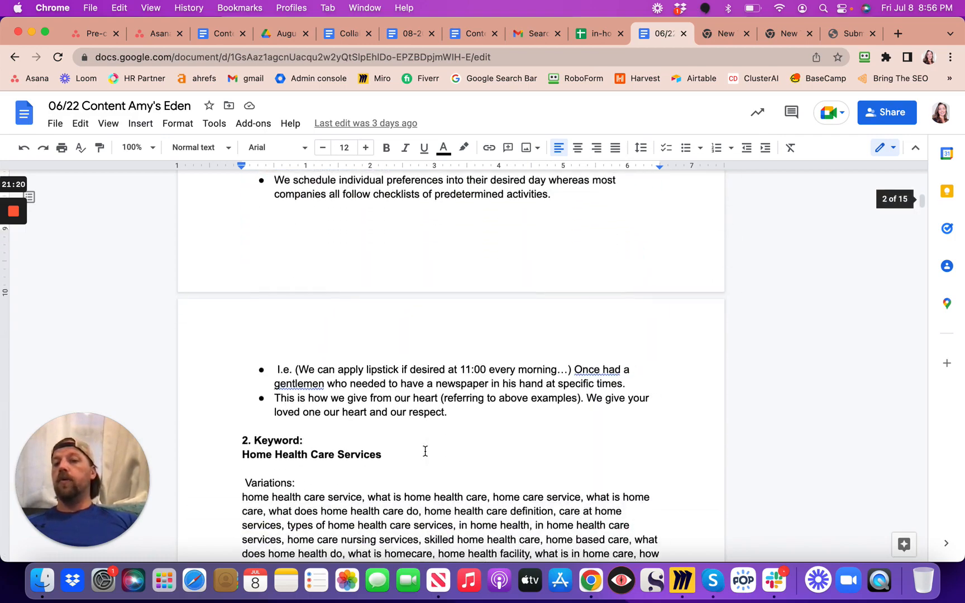
{"action": "scroll", "coordinate": [425, 451], "scroll_direction": "down", "scroll_amount": 11}
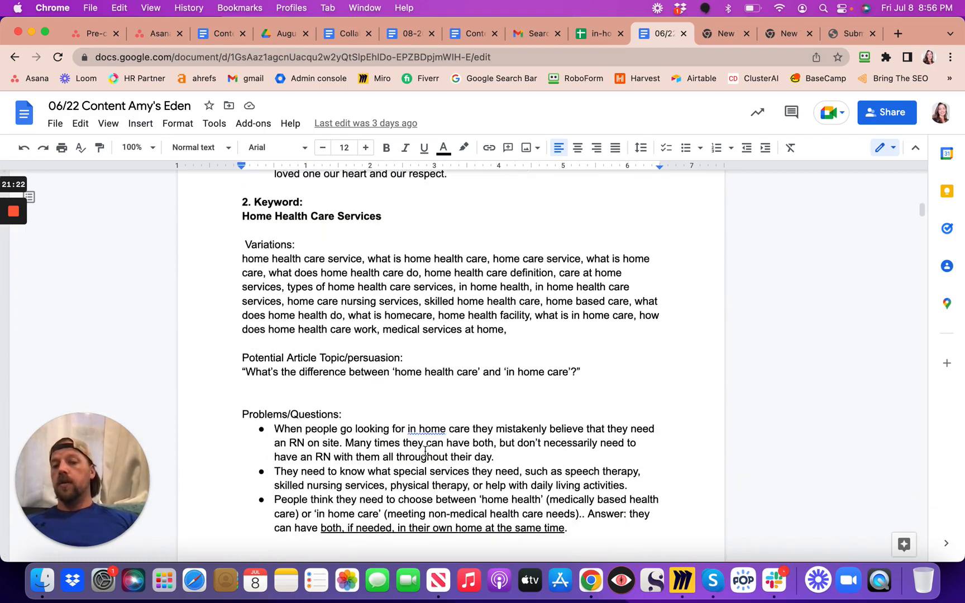
{"action": "scroll", "coordinate": [425, 452], "scroll_direction": "up", "scroll_amount": 4}
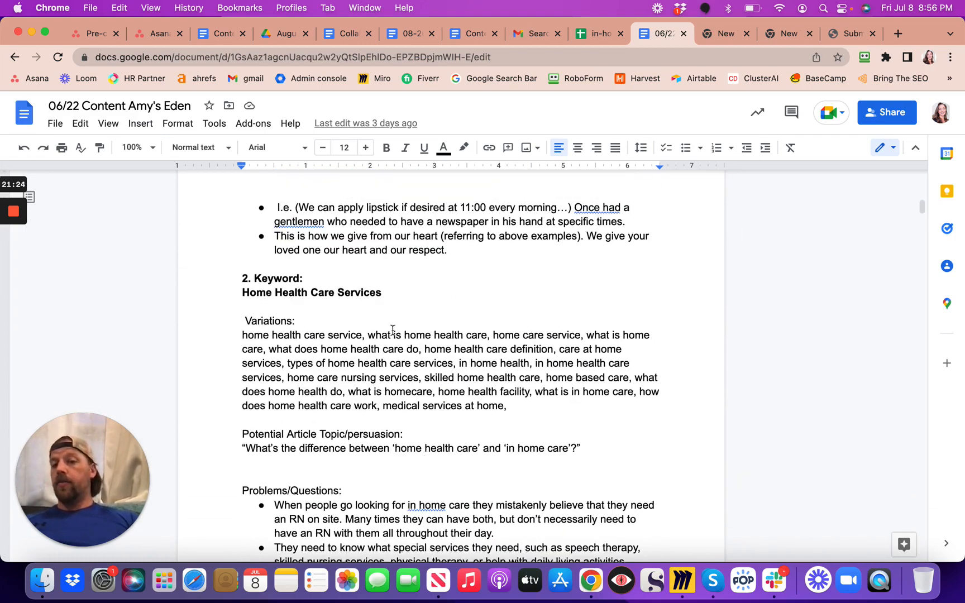
{"action": "scroll", "coordinate": [410, 371], "scroll_direction": "up", "scroll_amount": 20}
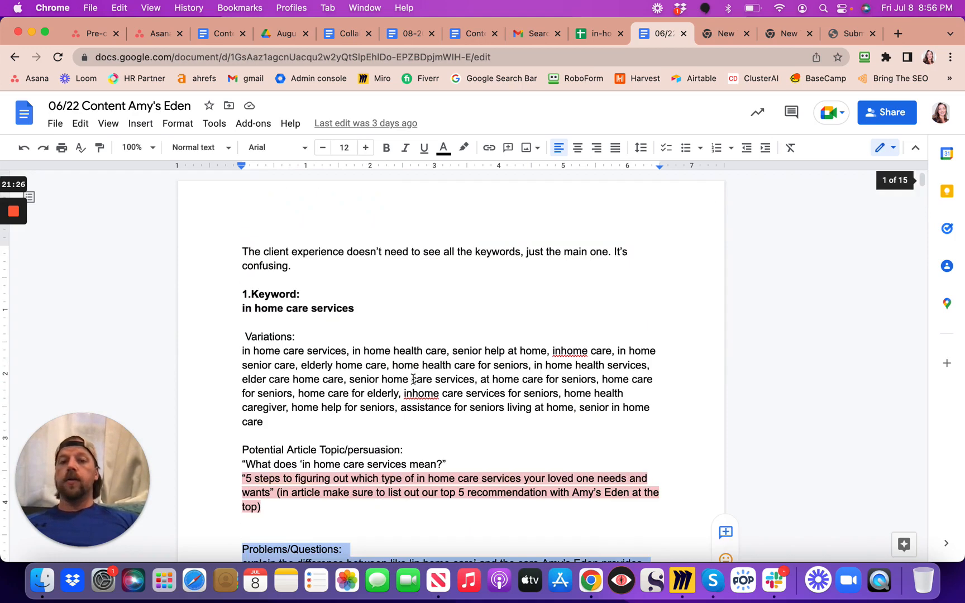
- Highlight and review the keyword and variations text of "in home care services" and "Home Health Care Services" as the pattern for populating the outline
{"action": "left_click", "coordinate": [380, 247]}
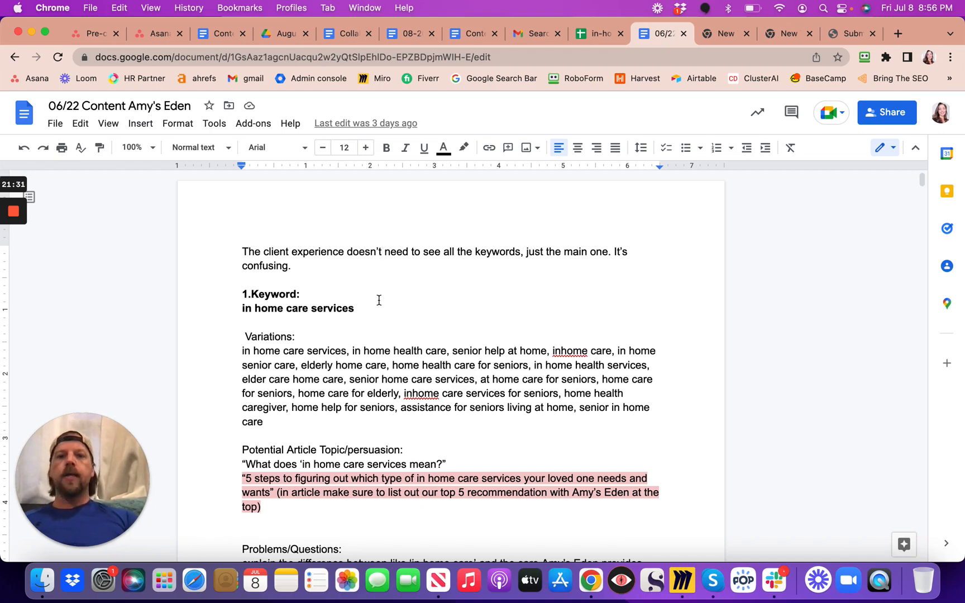
{"action": "left_click_drag", "start_coordinate": [355, 308], "coordinate": [237, 299]}
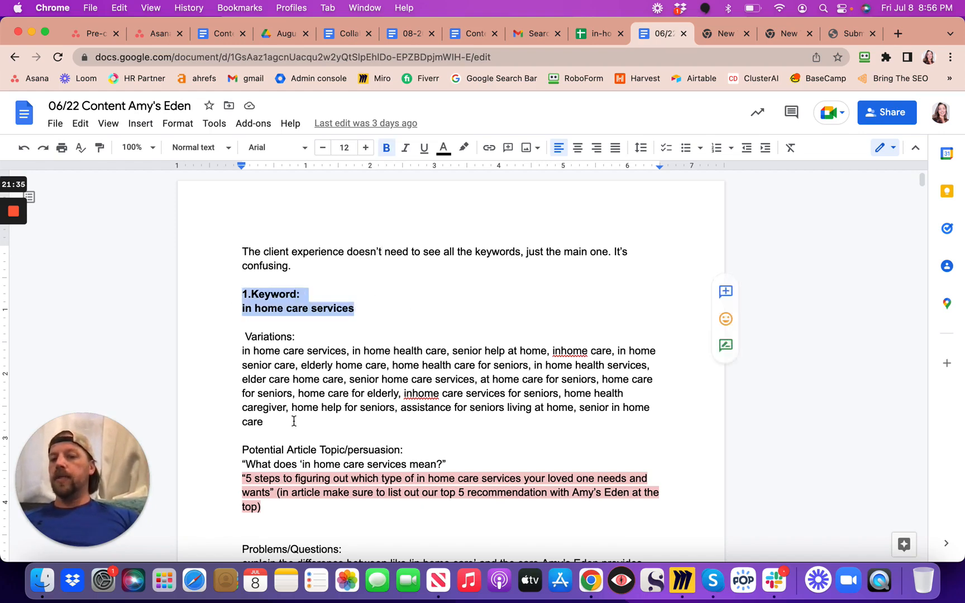
{"action": "left_click_drag", "start_coordinate": [297, 420], "coordinate": [236, 356]}
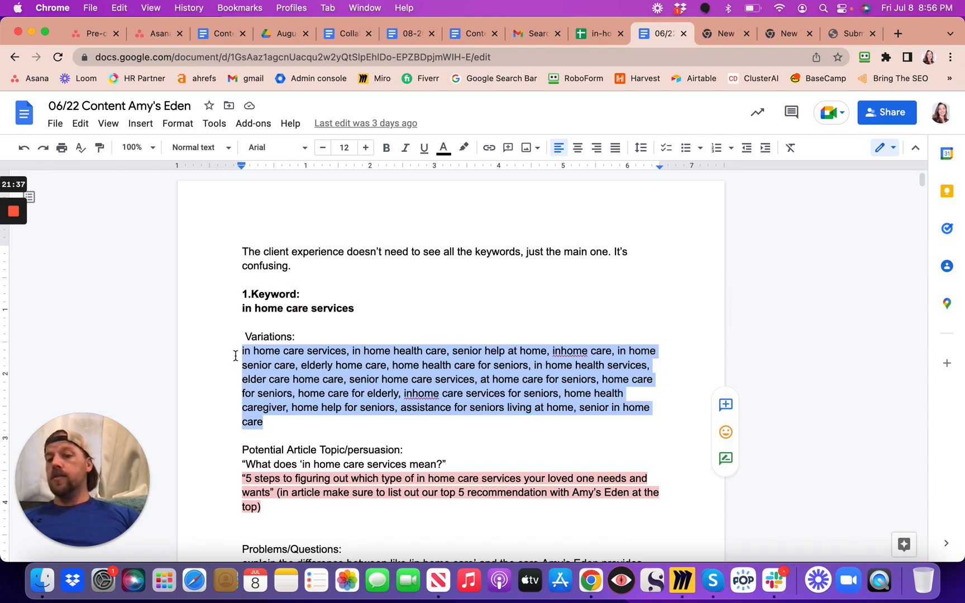
{"action": "scroll", "coordinate": [280, 373], "scroll_direction": "down", "scroll_amount": 5}
{"action": "scroll", "coordinate": [281, 374], "scroll_direction": "down", "scroll_amount": 10}
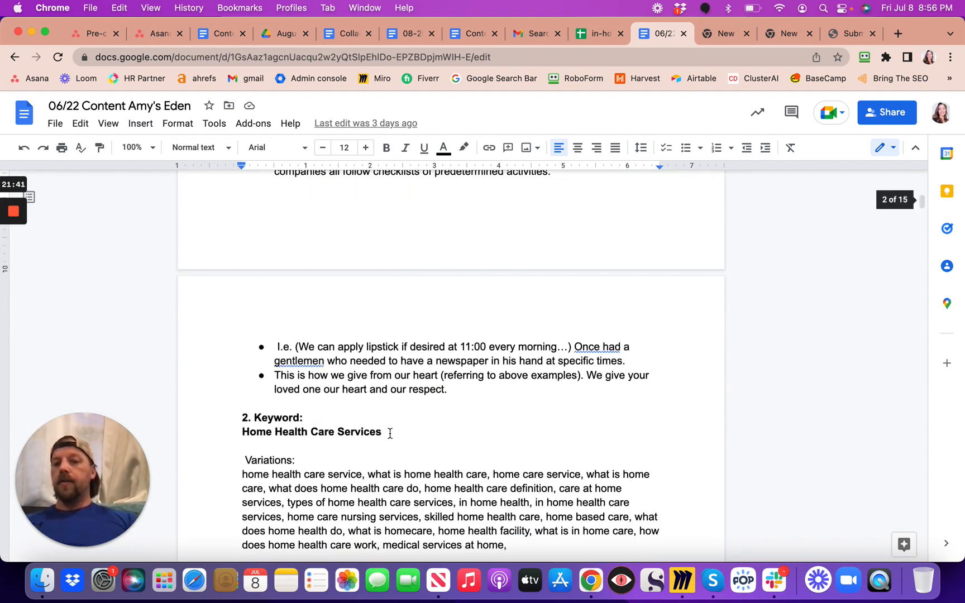
{"action": "left_click_drag", "start_coordinate": [390, 432], "coordinate": [237, 433]}
{"action": "scroll", "coordinate": [237, 433], "scroll_direction": "down", "scroll_amount": 3}
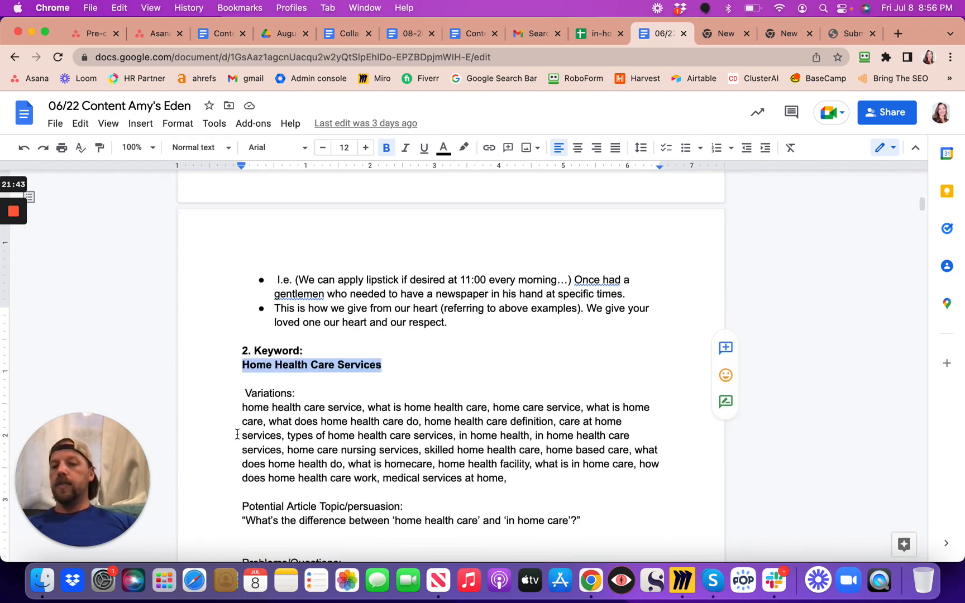
{"action": "left_click", "coordinate": [243, 374]}
{"action": "left_click_drag", "start_coordinate": [406, 425], "coordinate": [513, 451]}
{"action": "left_click", "coordinate": [483, 360]}
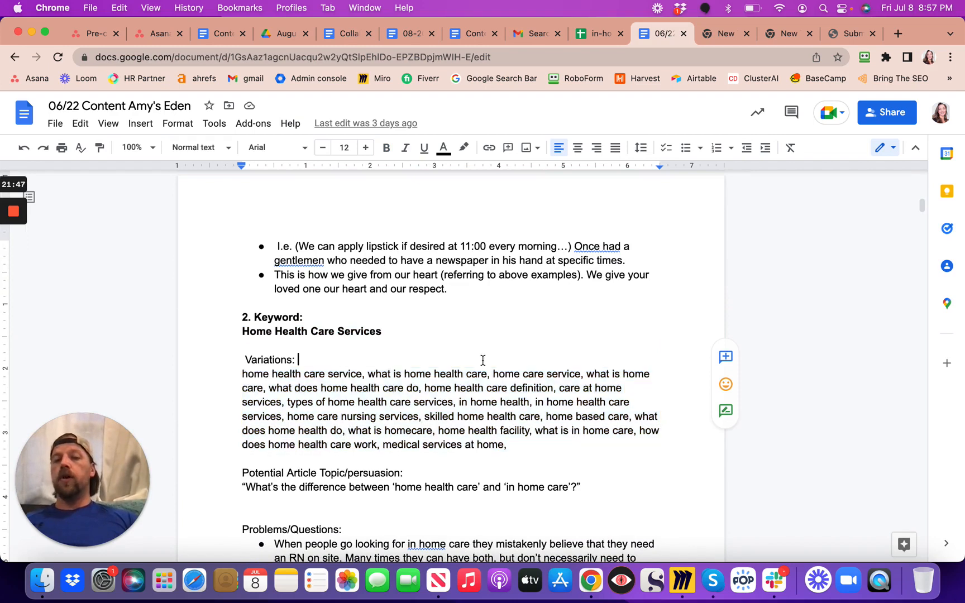
- Switch to the Pre-content Outline project in Asana and mark the task about populating the content outline with keywords and variations complete
{"action": "left_click", "coordinate": [90, 34]}
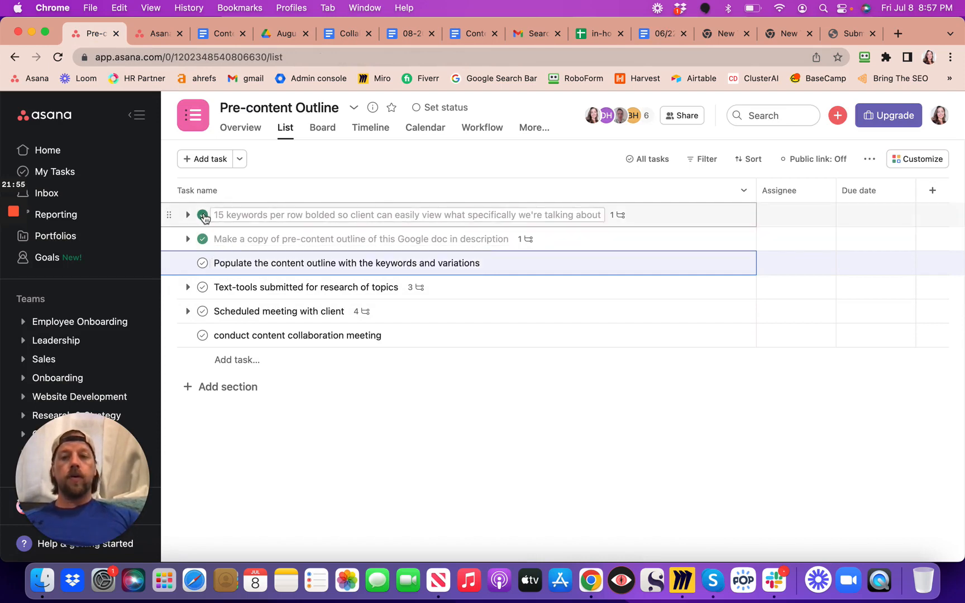
{"action": "left_click", "coordinate": [203, 264]}
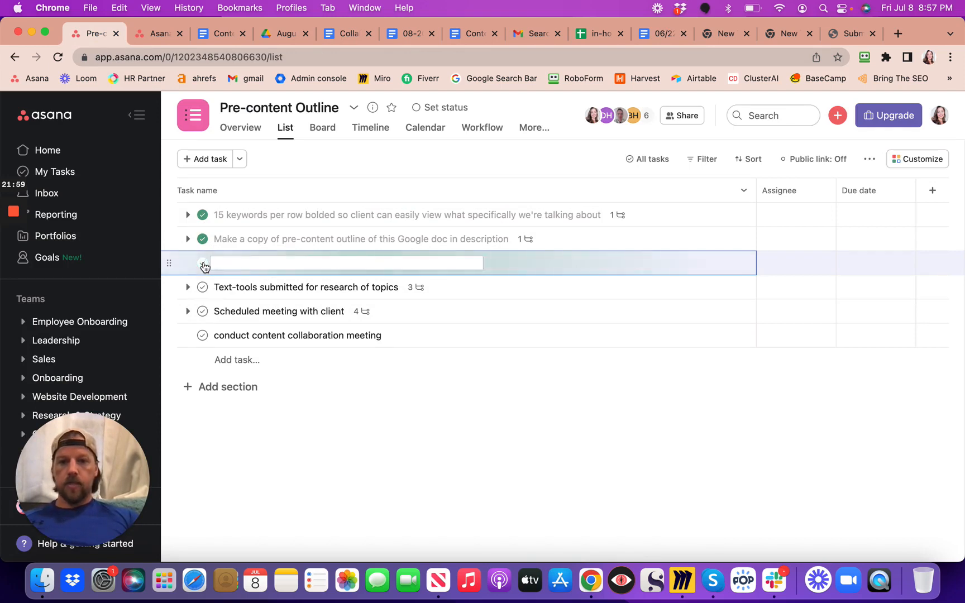
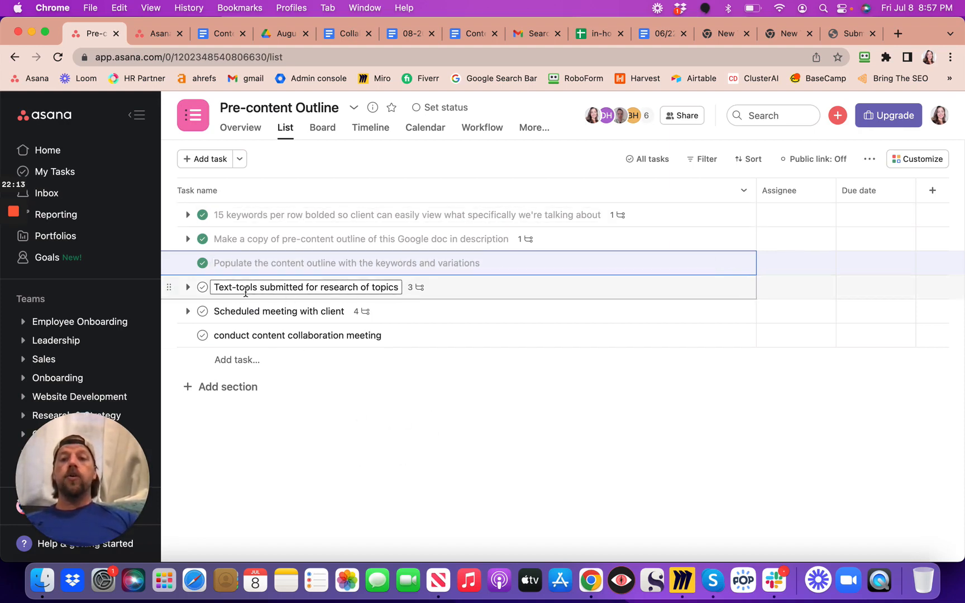
- Review the name of the Text-tools research task and the three completed tasks above it in the Pre-content Outline list
{"action": "left_click_drag", "start_coordinate": [214, 291], "coordinate": [401, 287]}
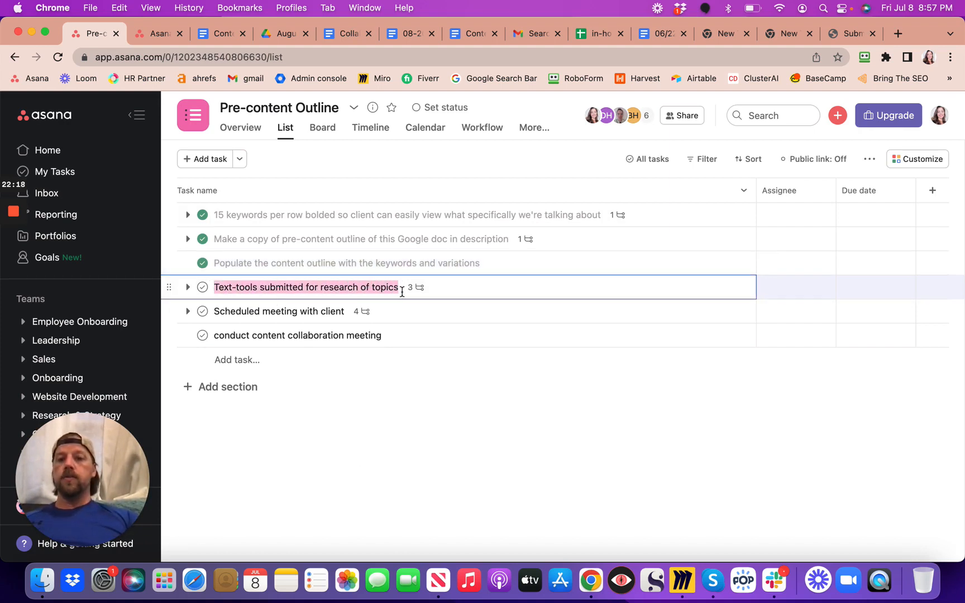
{"action": "left_click", "coordinate": [253, 288]}
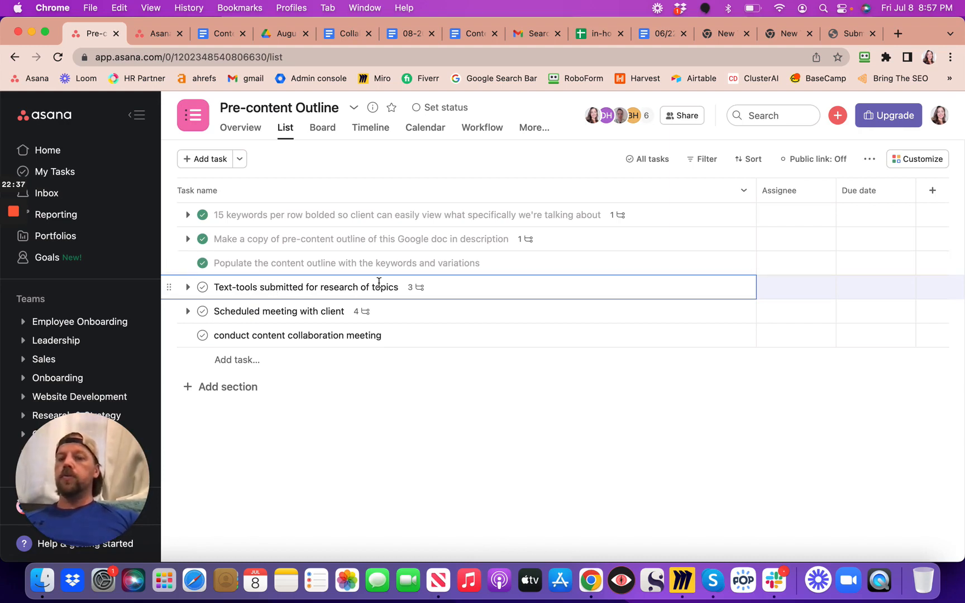
{"action": "left_click_drag", "start_coordinate": [321, 290], "coordinate": [354, 289]}
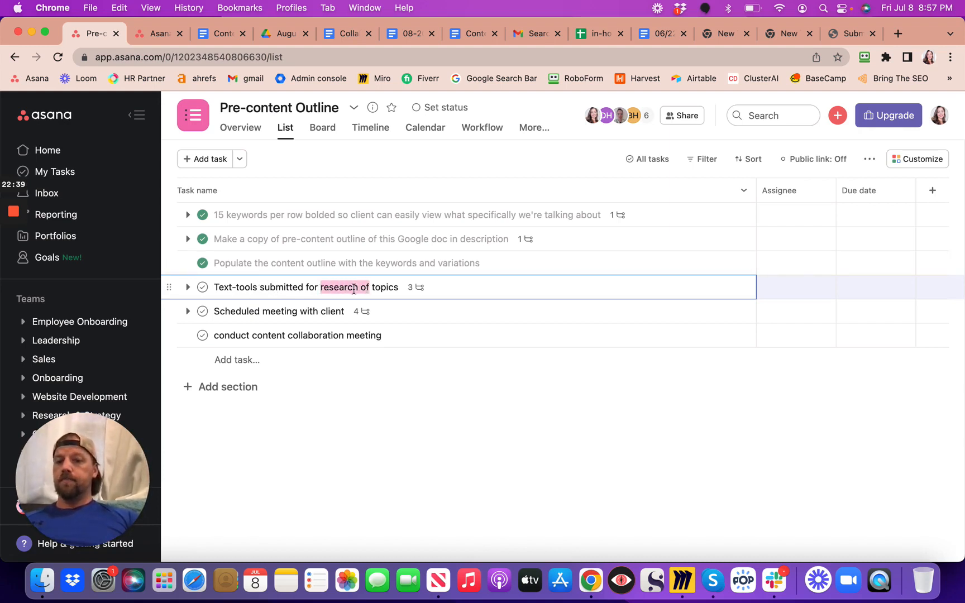
{"action": "left_click", "coordinate": [216, 290]}
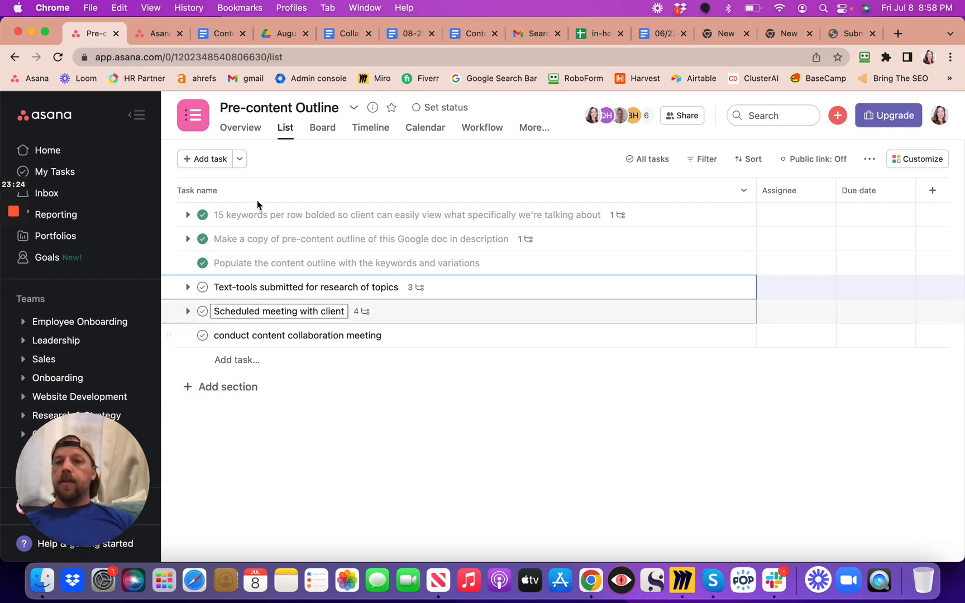
{"action": "left_click", "coordinate": [226, 213]}
{"action": "left_click", "coordinate": [227, 241]}
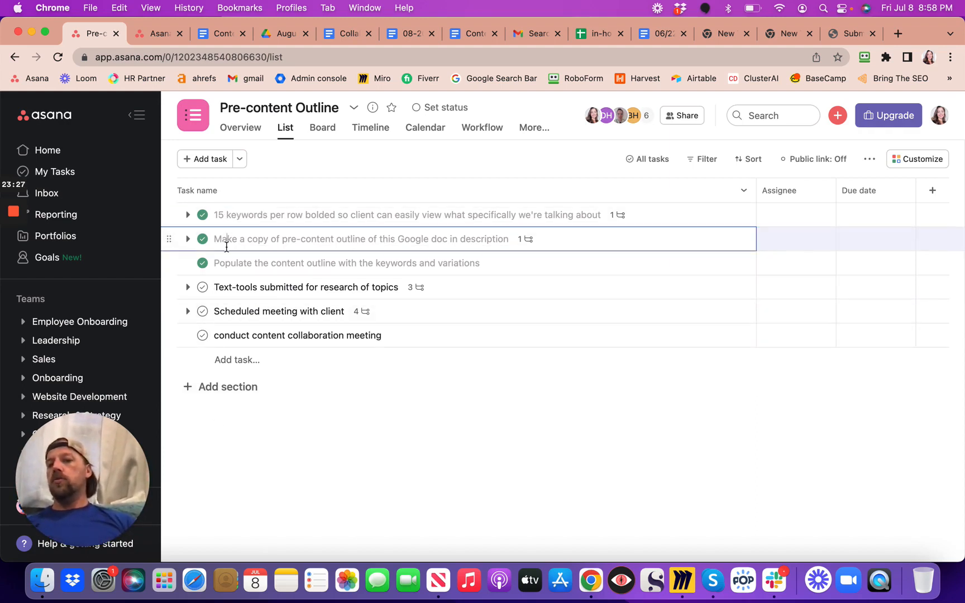
{"action": "left_click", "coordinate": [227, 264]}
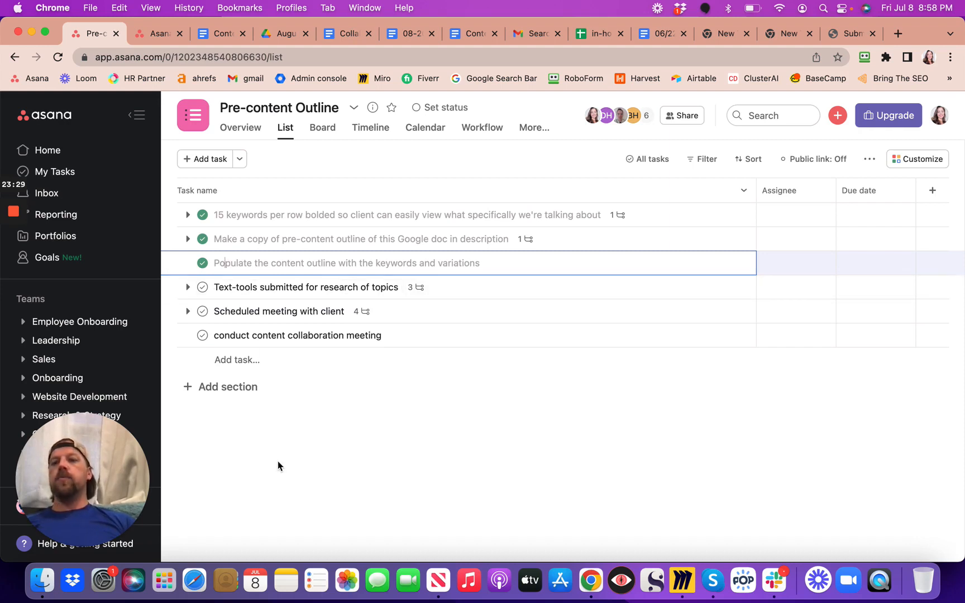
{"action": "mouse_move", "coordinate": [9, 214]}
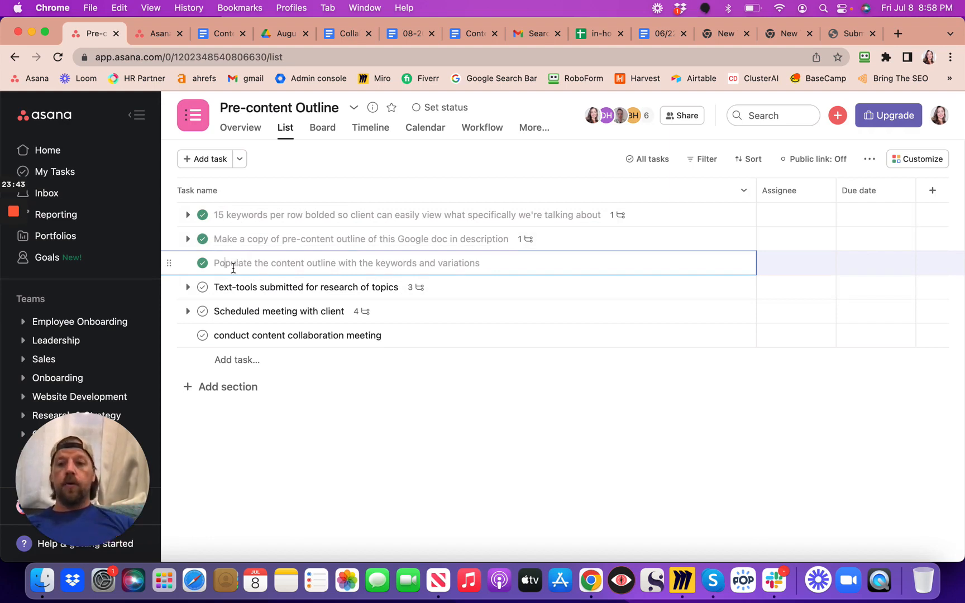
{"action": "mouse_move", "coordinate": [15, 219]}
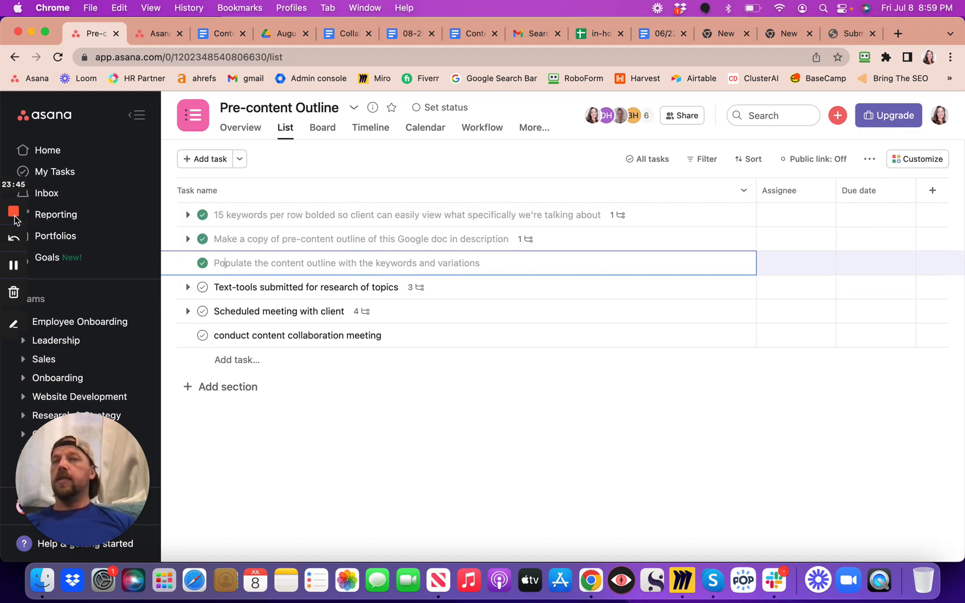